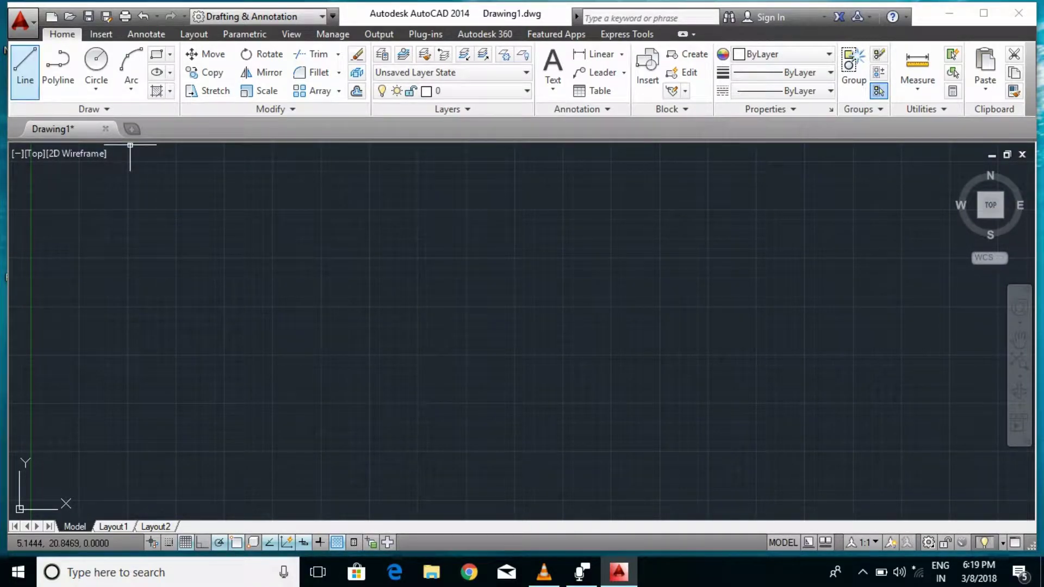
Start a wall line with the Line tool, placing its first point in the upper-left drawing area
click(25, 68)
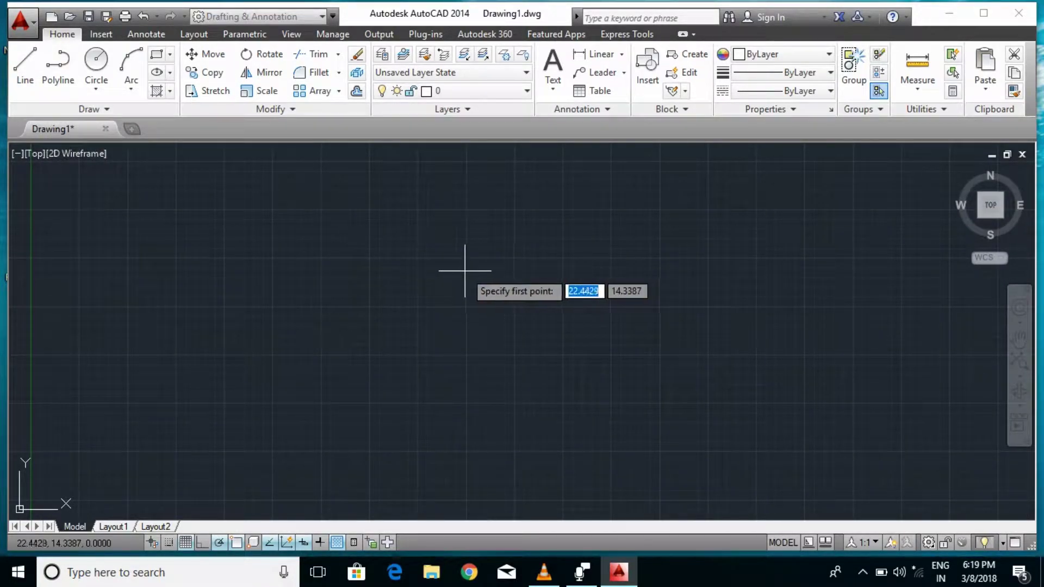
key(Escape)
click(318, 213)
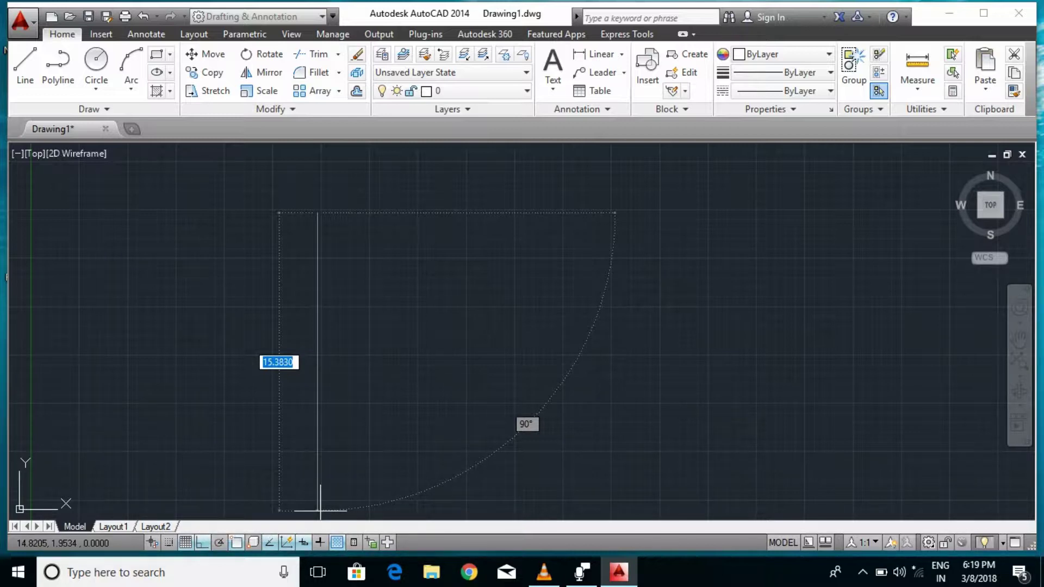
scroll(320, 511, down, 1)
scroll(319, 512, down, 2)
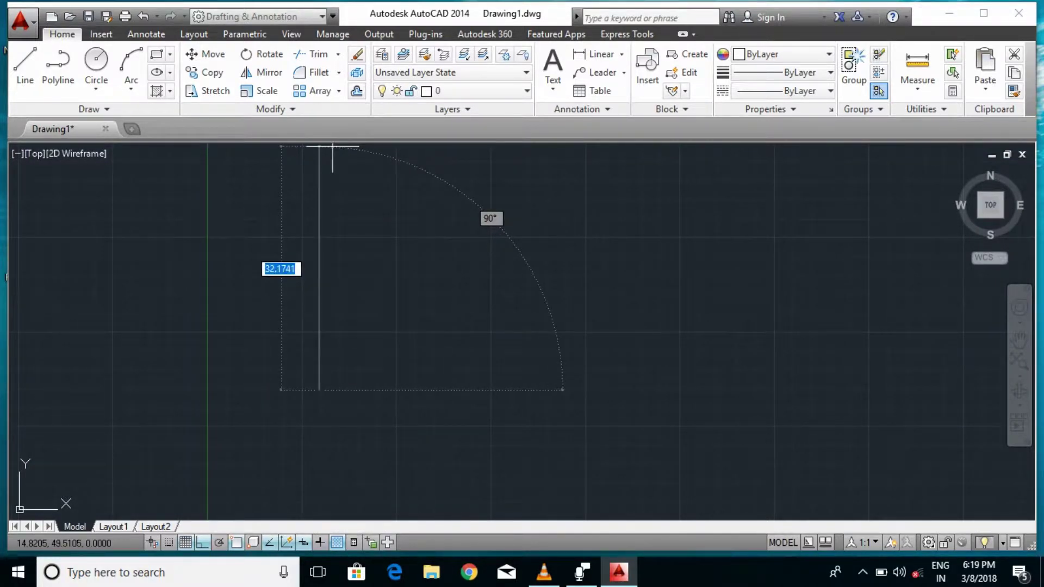
Draw the long horizontal top wall line, then a vertical segment down from its right end
click(877, 387)
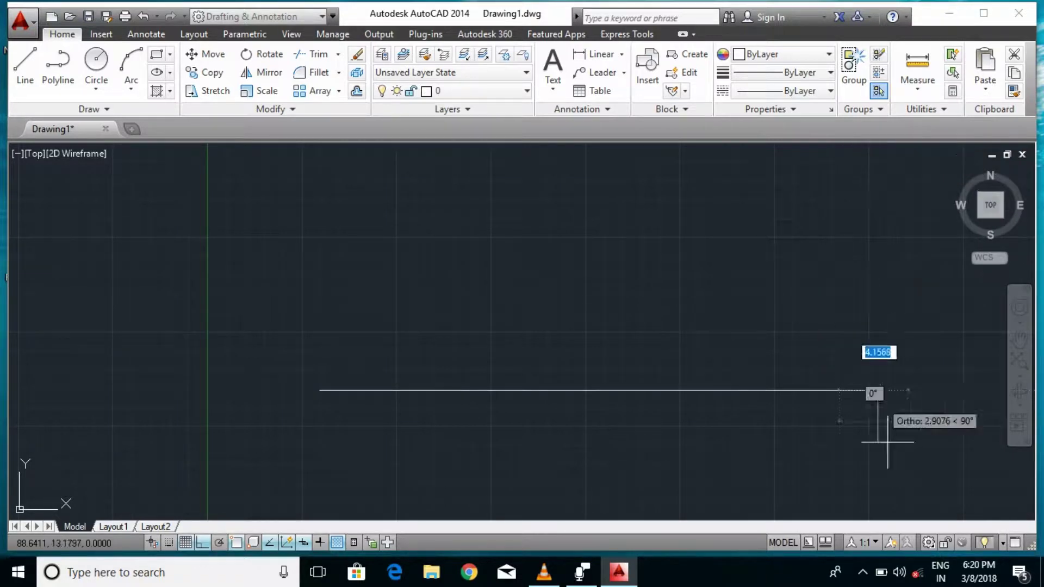
scroll(872, 420, down, 2)
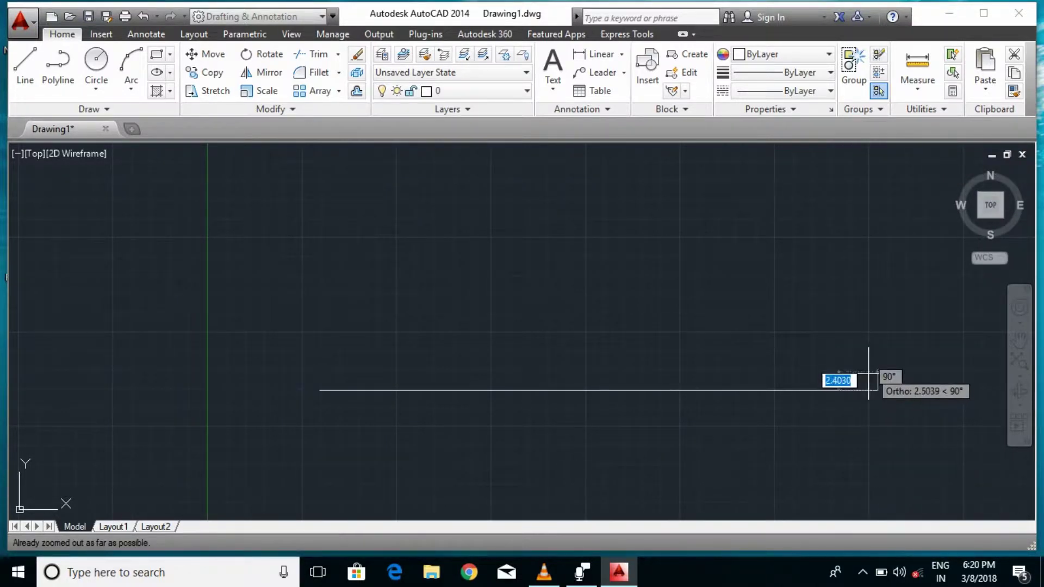
scroll(874, 348, down, 2)
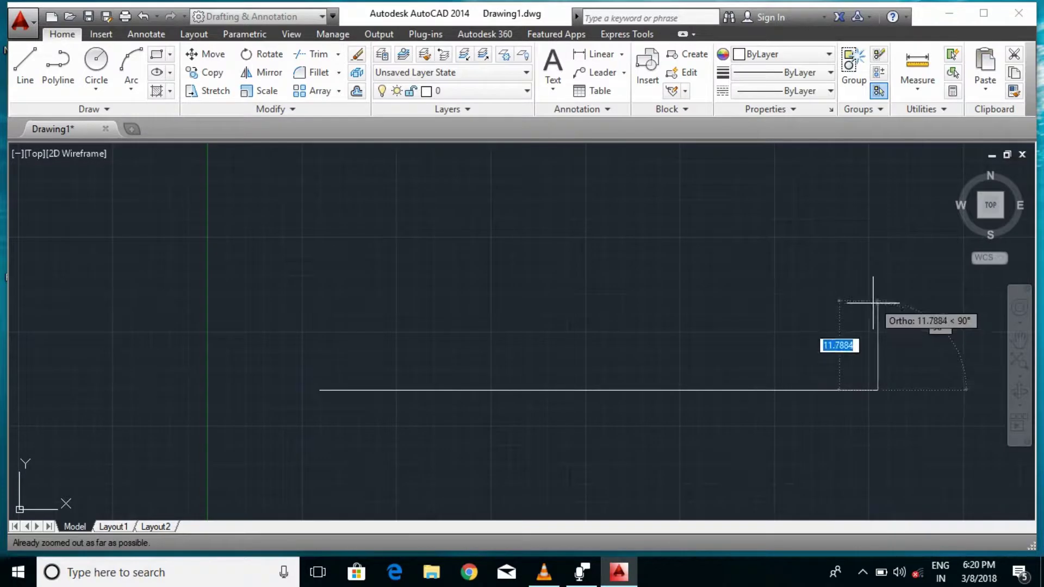
scroll(878, 397, down, 2)
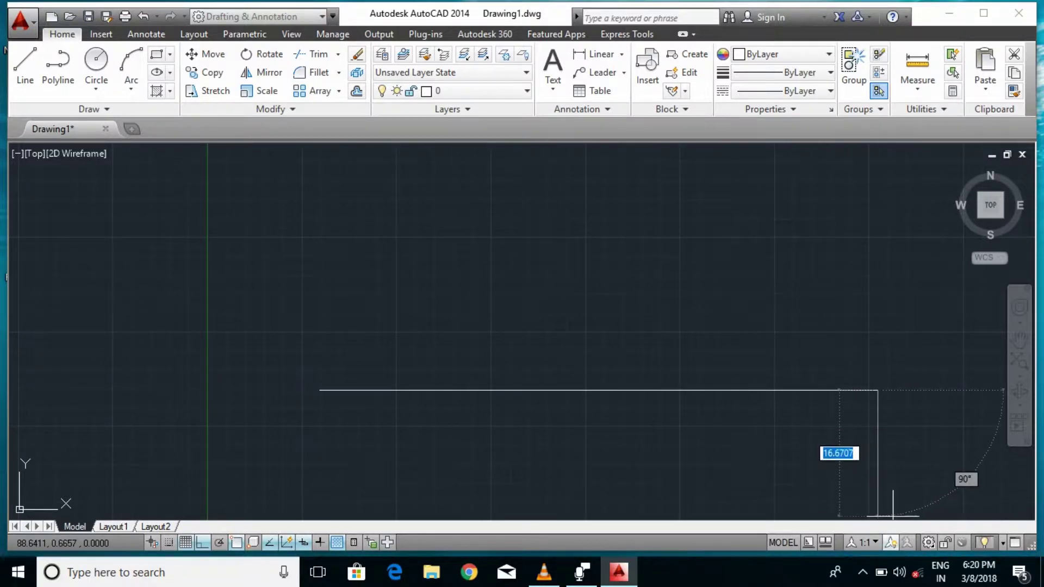
click(878, 496)
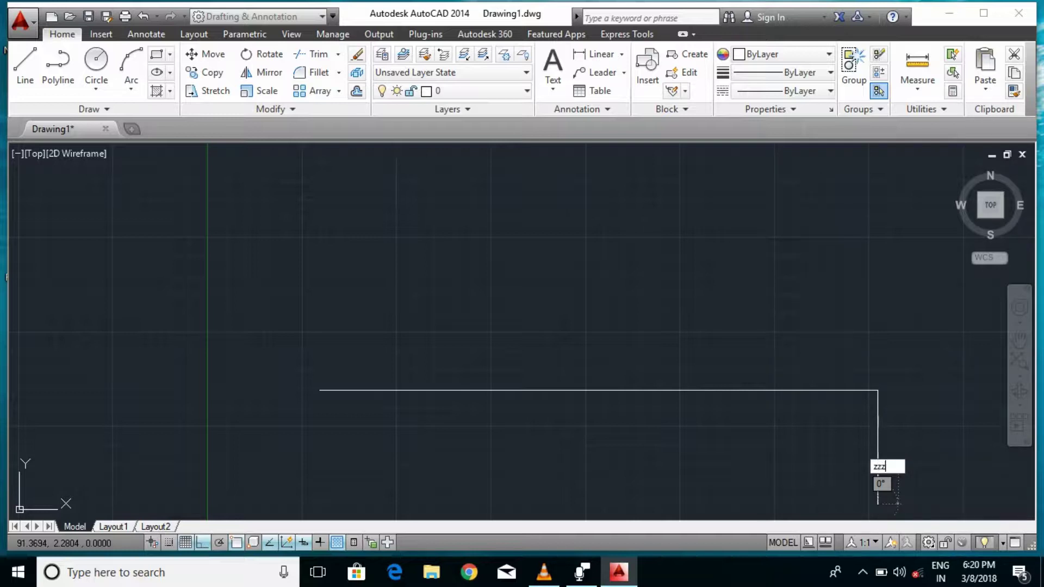
text(zzzzzeeeeeeeeeeeeeeeeeeeeeeeeeeeeeeee)
key(Return)
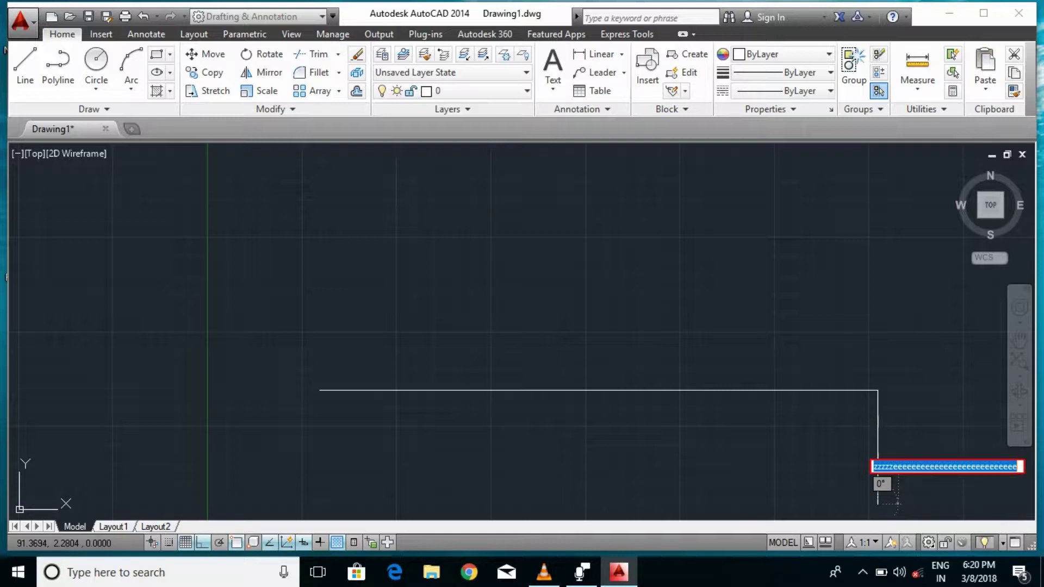
key(BackSpace)
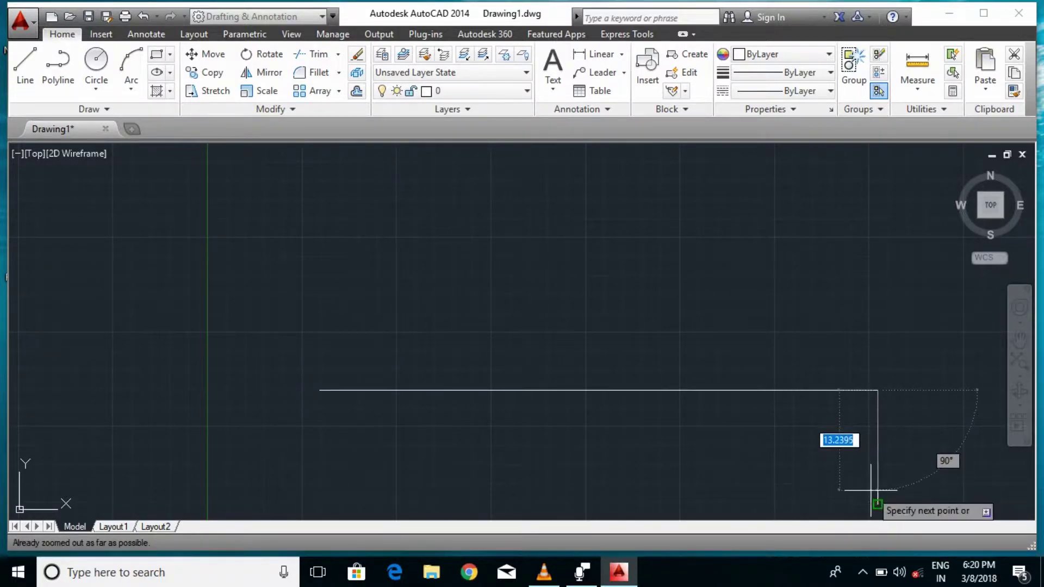
scroll(878, 442, up, 3)
scroll(878, 432, up, 3)
scroll(891, 413, down, 3)
scroll(909, 442, down, 3)
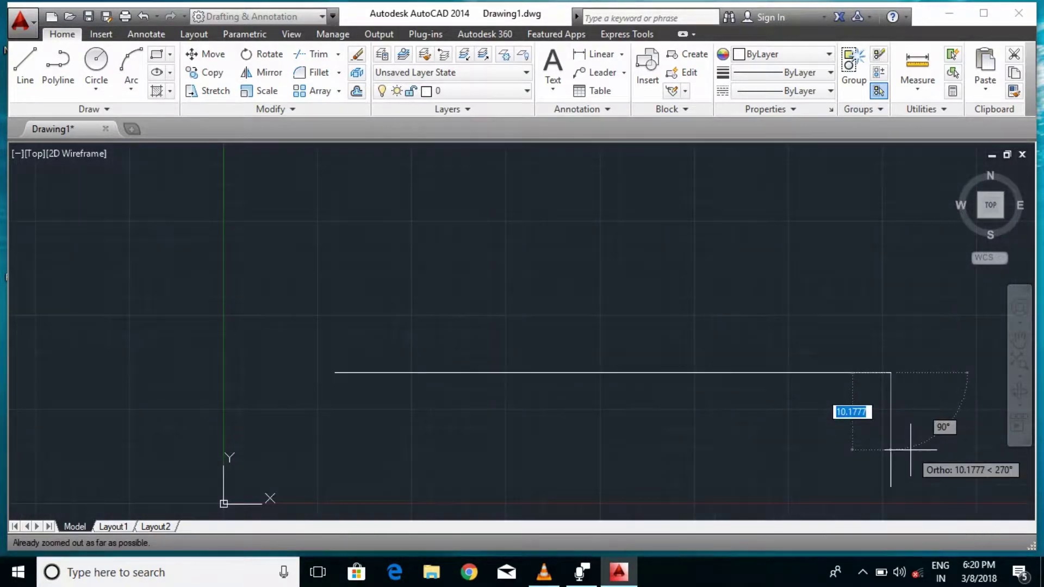
scroll(911, 450, up, 6)
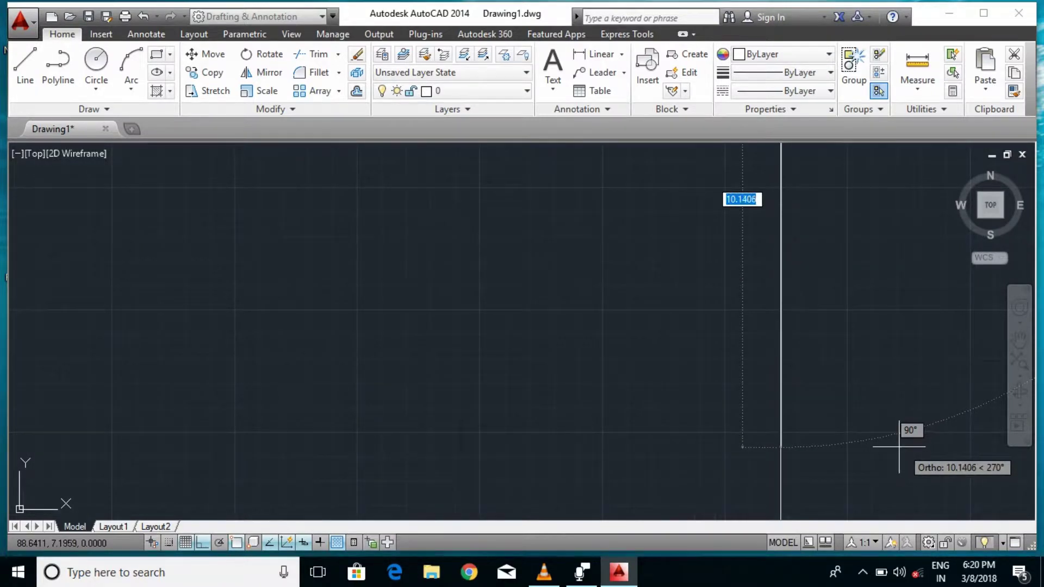
scroll(855, 415, down, 1)
scroll(846, 397, down, 2)
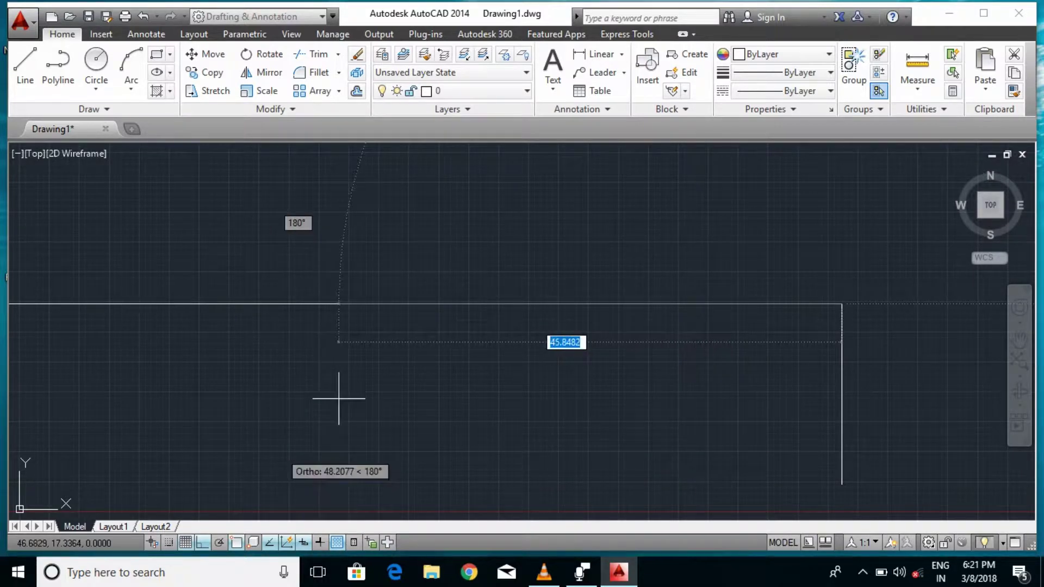
scroll(816, 438, down, 2)
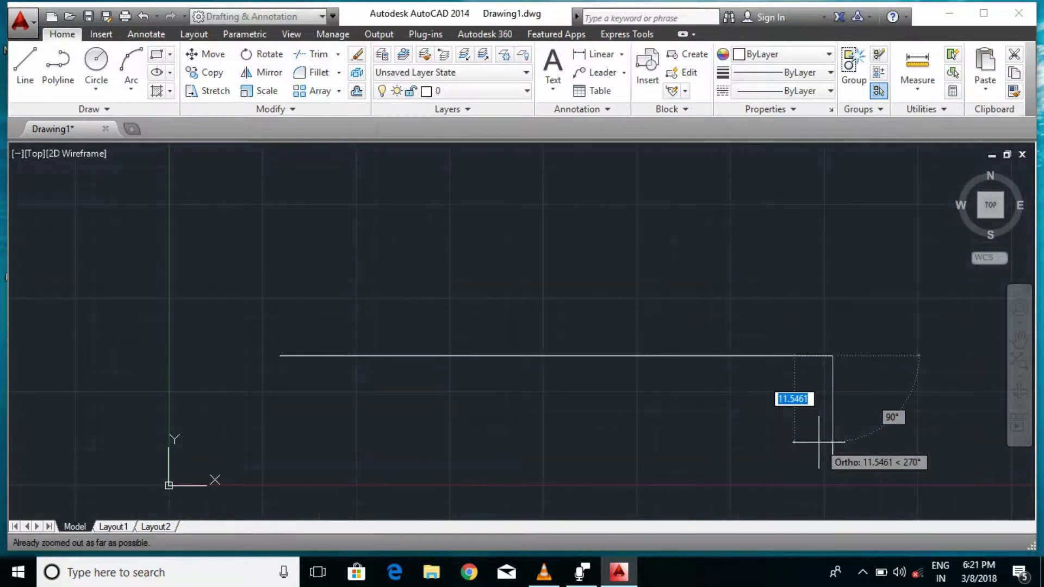
scroll(815, 441, up, 1)
scroll(786, 442, down, 1)
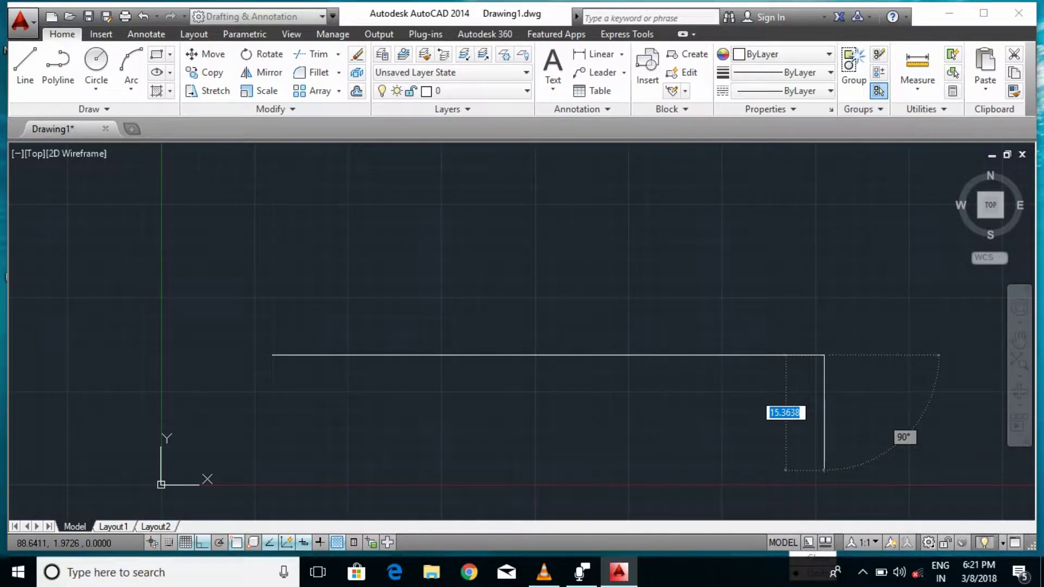
scroll(761, 489, down, 2)
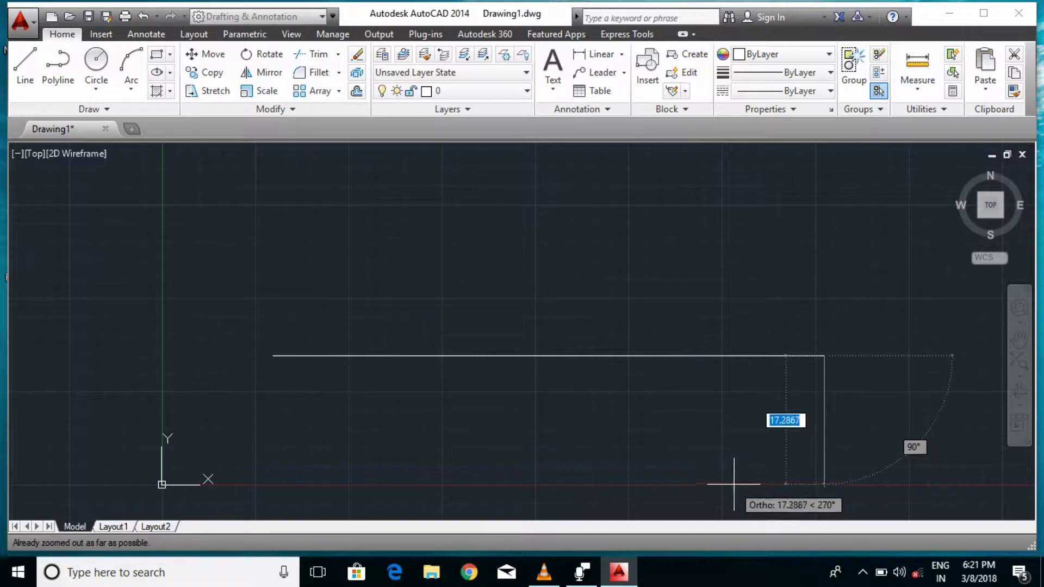
scroll(750, 391, up, 5)
scroll(752, 390, up, 3)
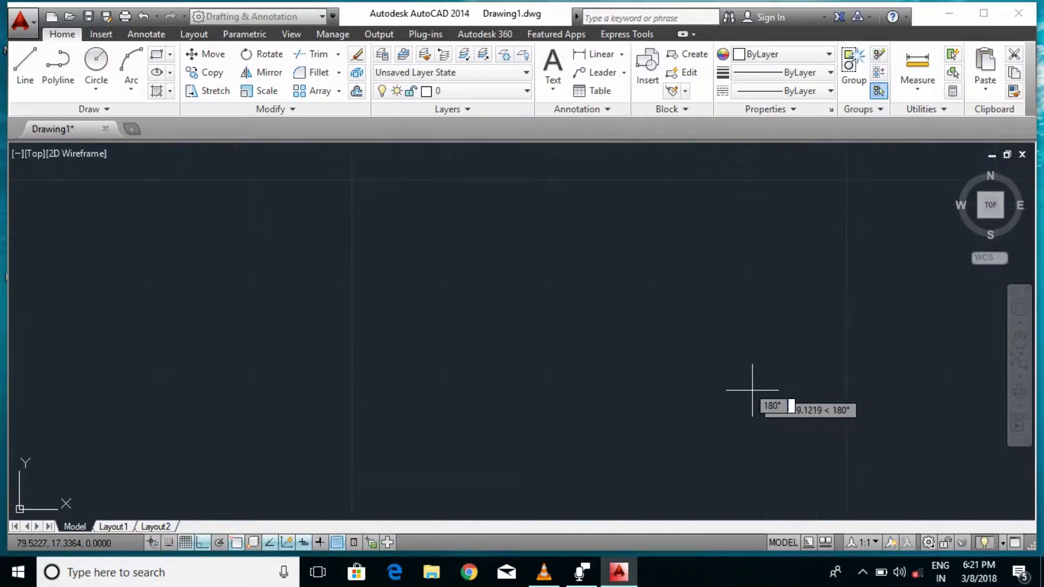
scroll(753, 390, down, 2)
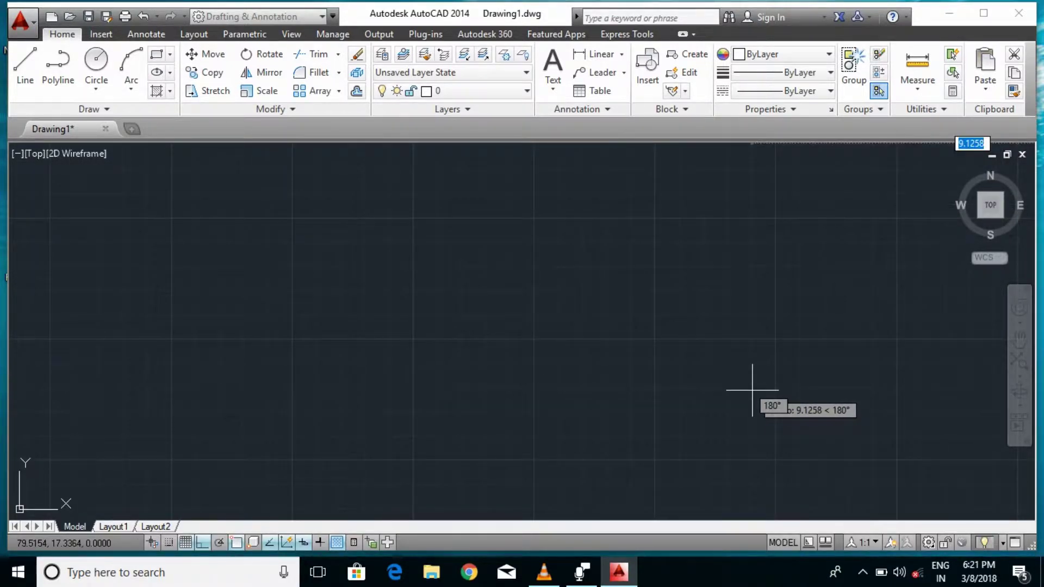
scroll(753, 390, down, 3)
scroll(752, 390, down, 1)
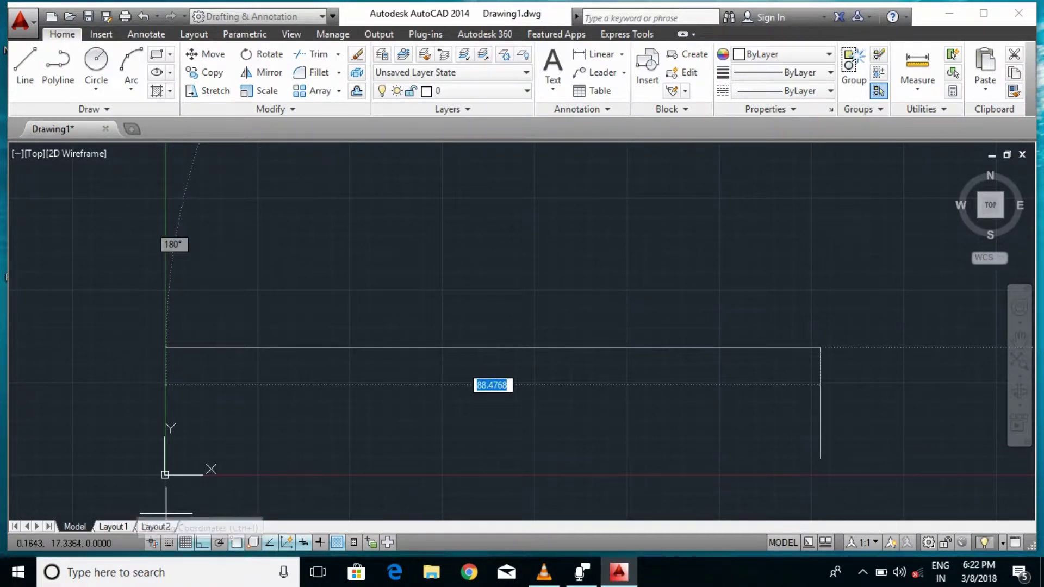
click(156, 526)
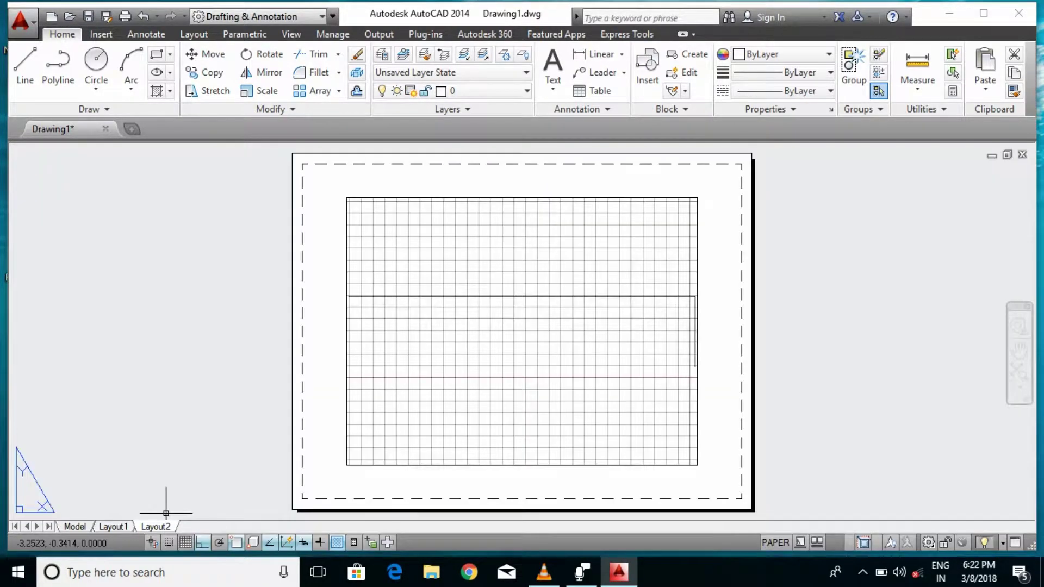
click(75, 526)
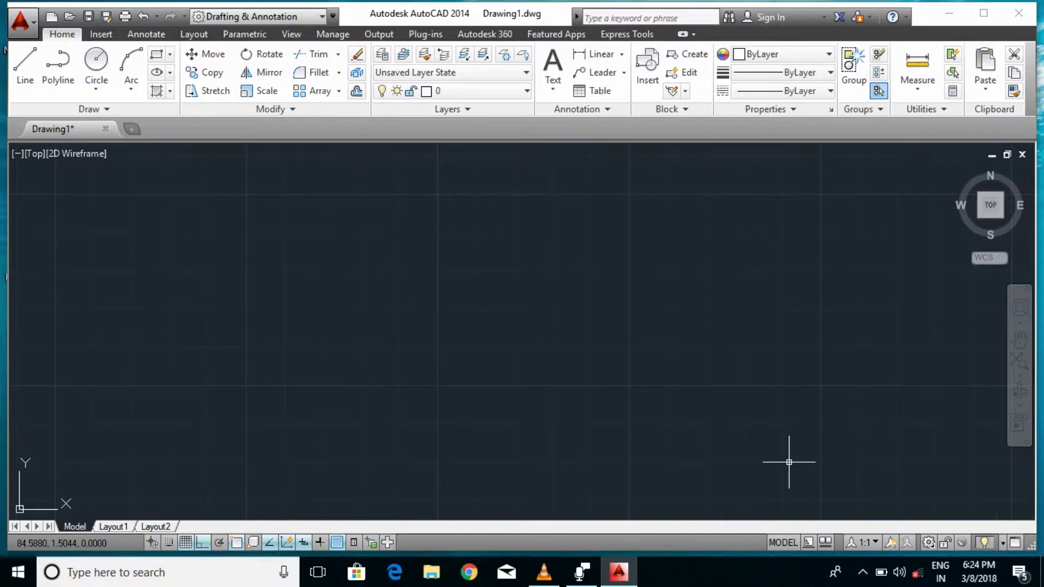
Zoom out and start a selection window left of the top wall line, then clear the selection
scroll(789, 462, down, 3)
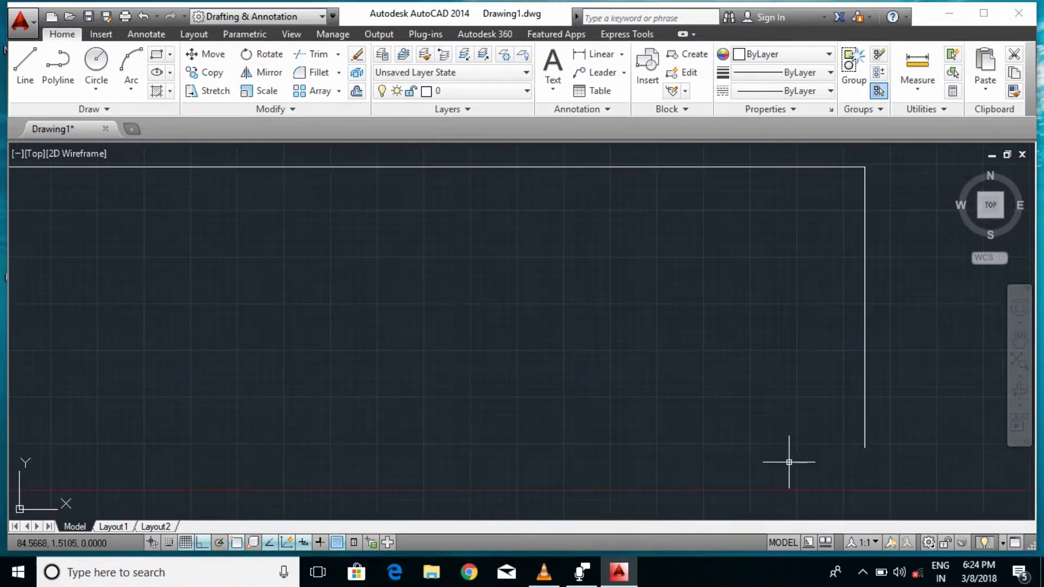
scroll(788, 462, down, 1)
scroll(789, 462, down, 1)
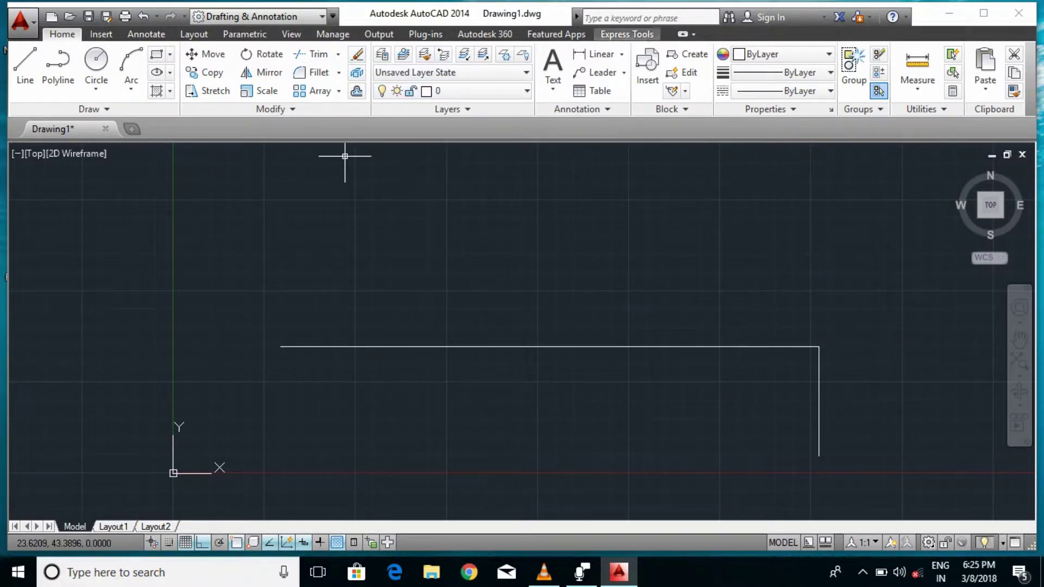
click(315, 369)
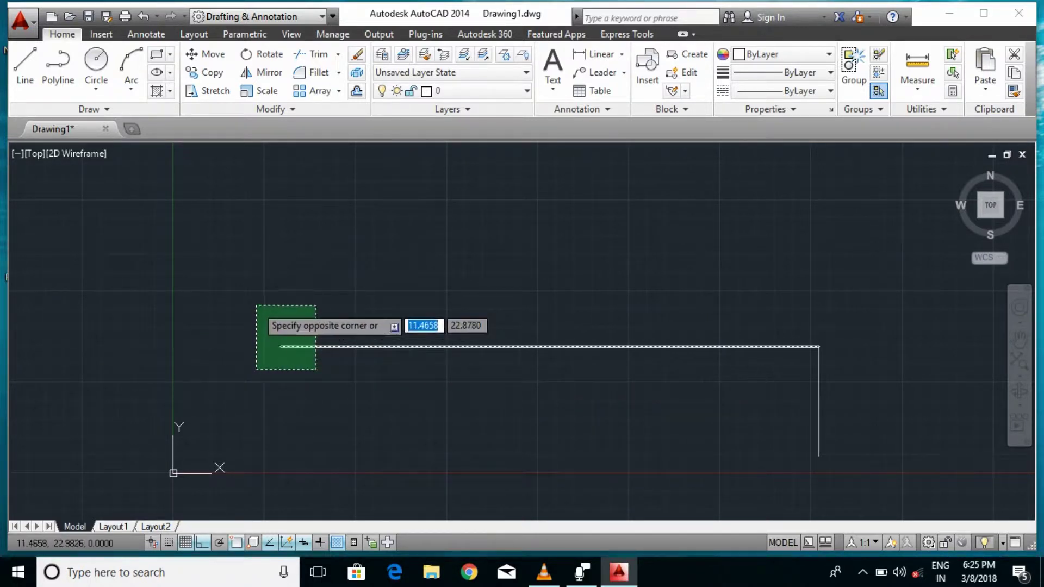
key(Escape)
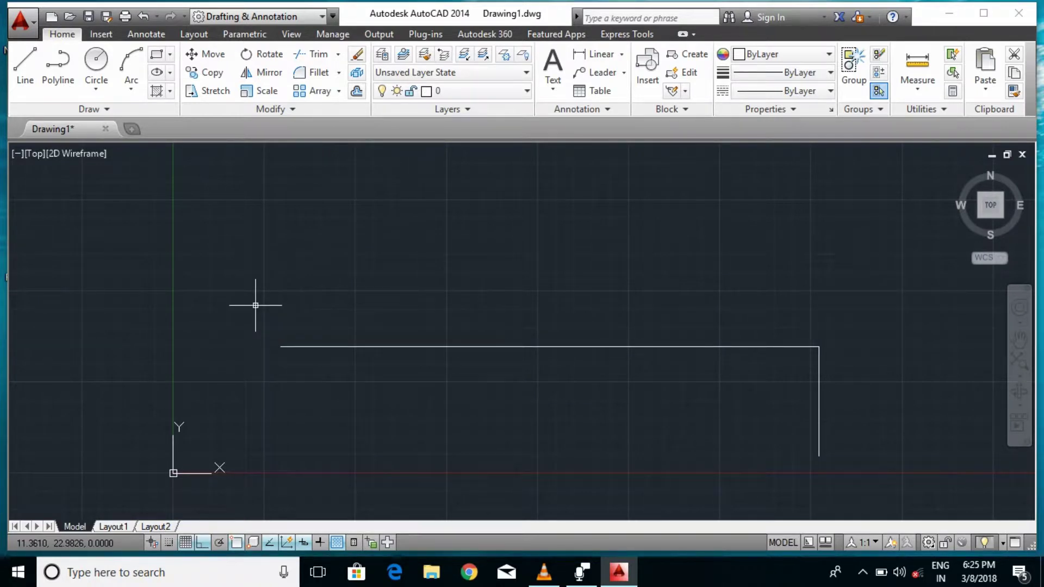
text(unit)
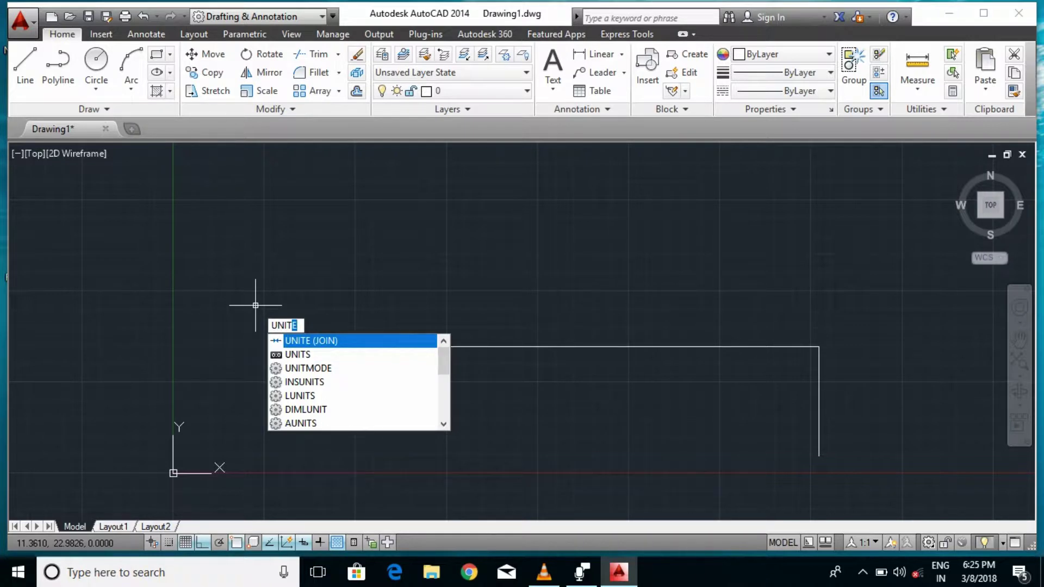
key(Return)
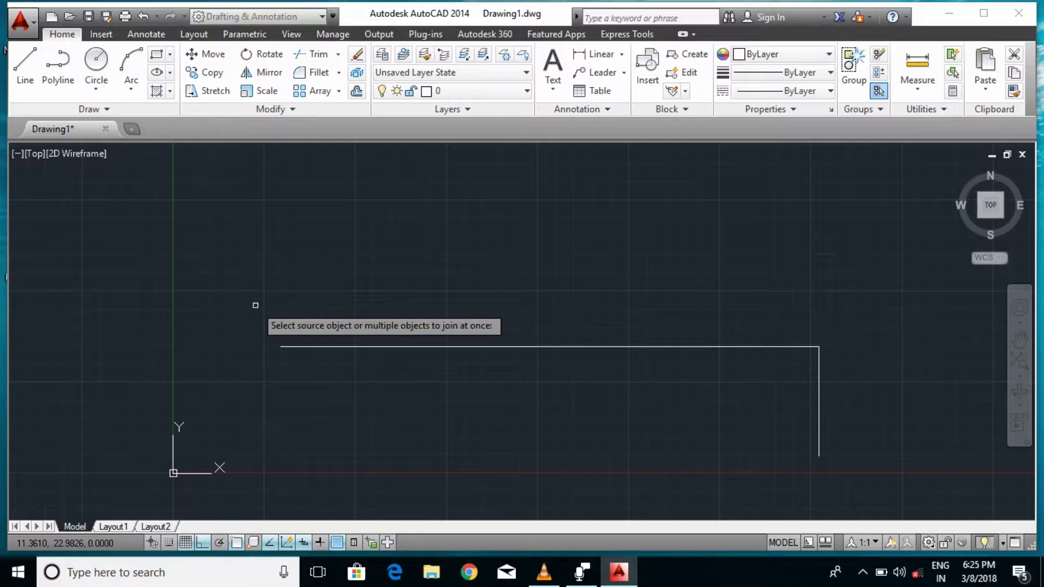
text(unit)
key(Escape)
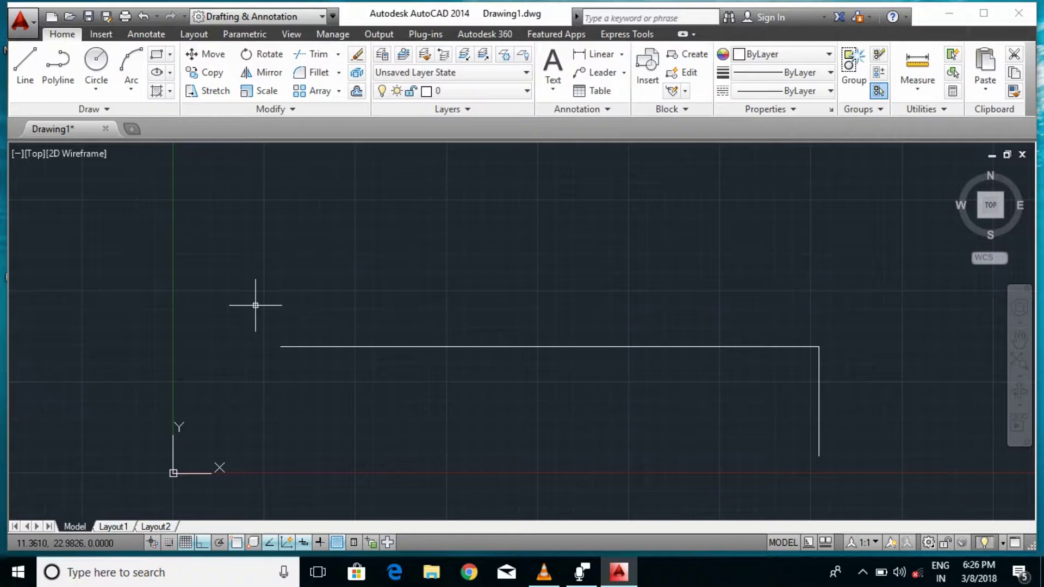
text(un)
text(it)
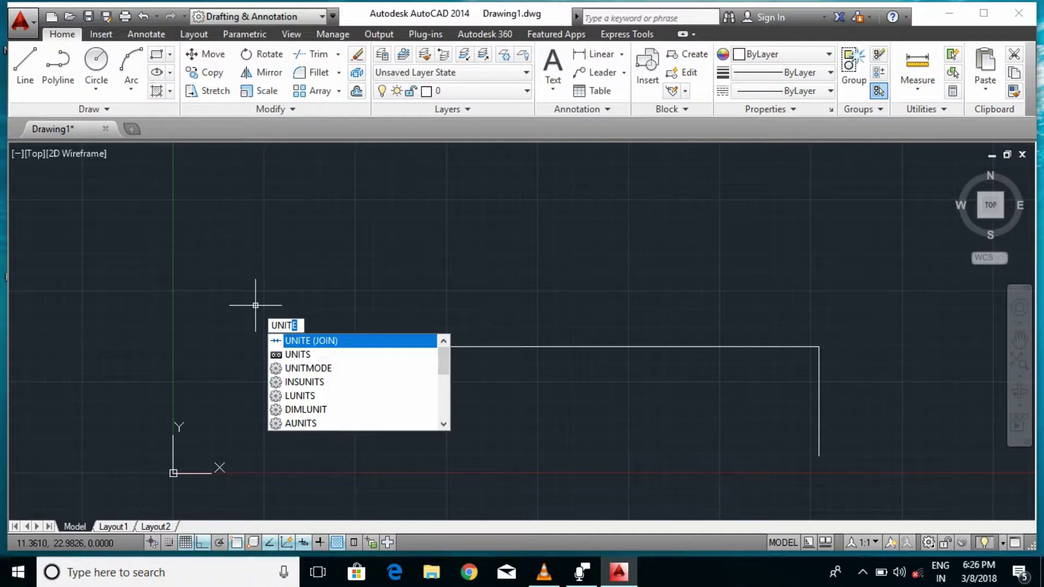
Pick UNITS from the command suggestions to bring up the Drawing Units dialog
key(Down)
key(Down)
key(Down)
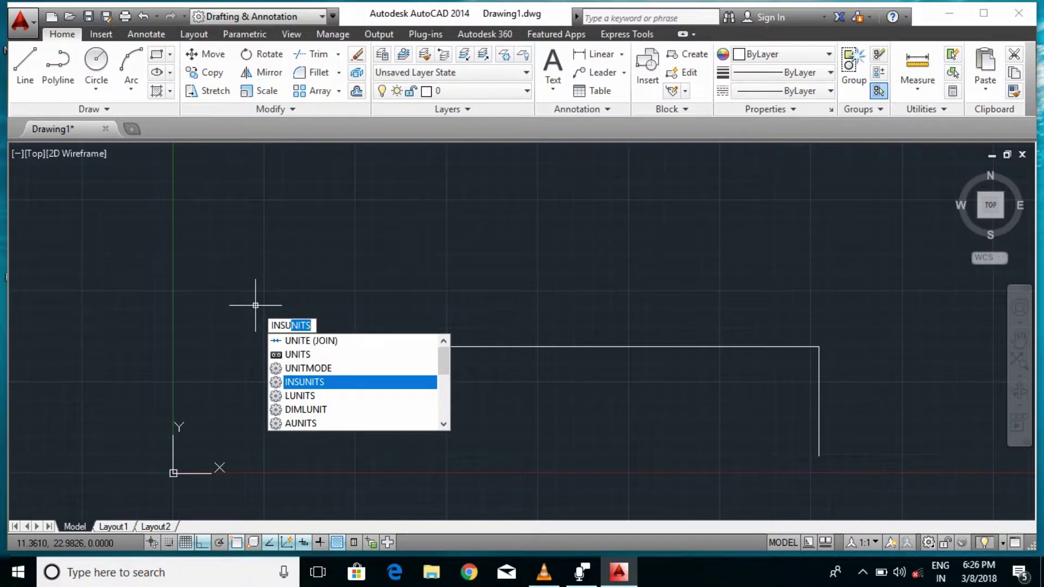
key(Up)
key(Up)
key(Return)
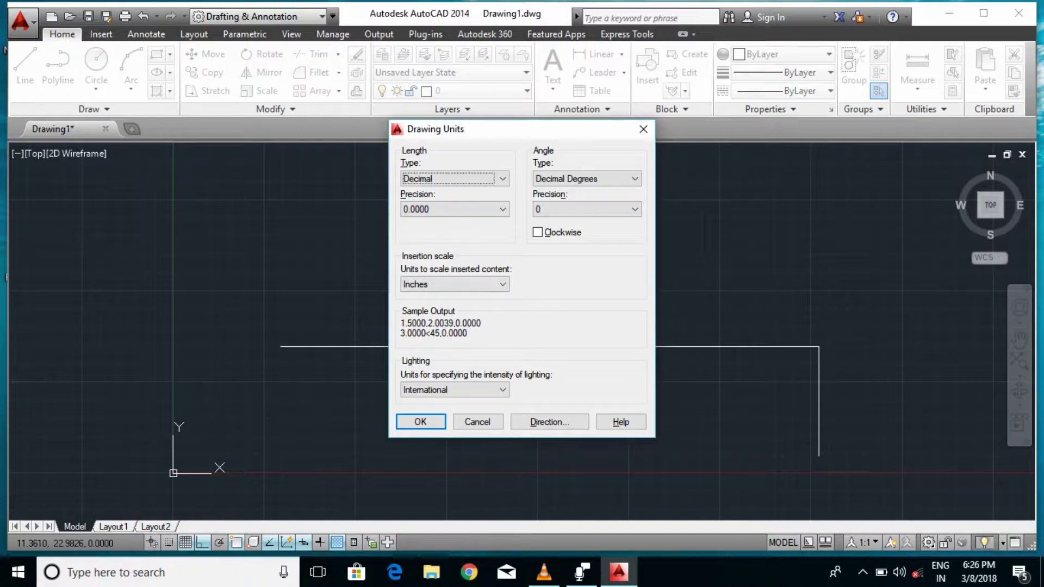
Set the insertion scale to Millimeters and confirm the Drawing Units dialog
click(454, 284)
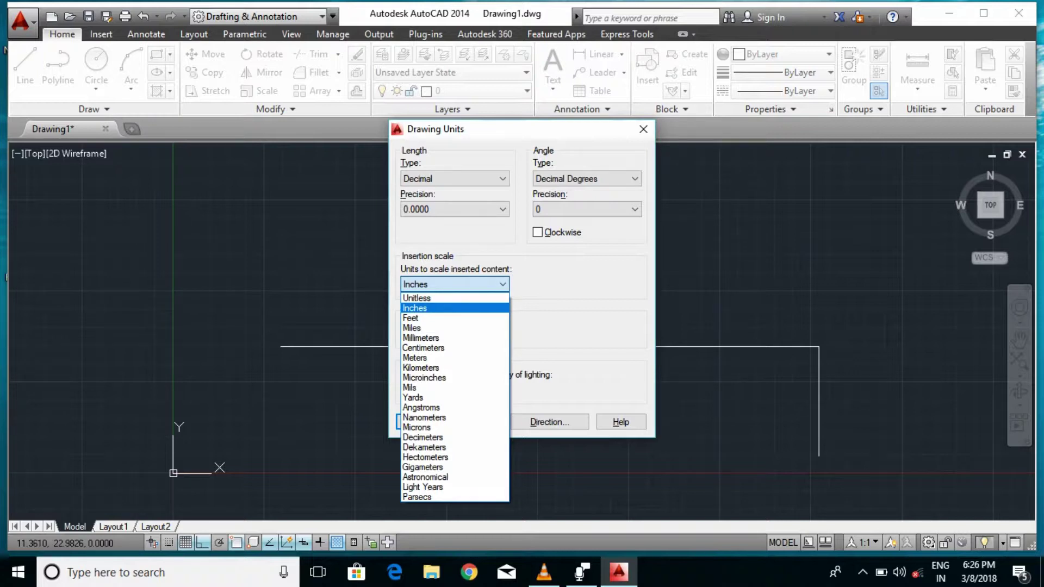
key(Down)
key(Down)
key(Down)
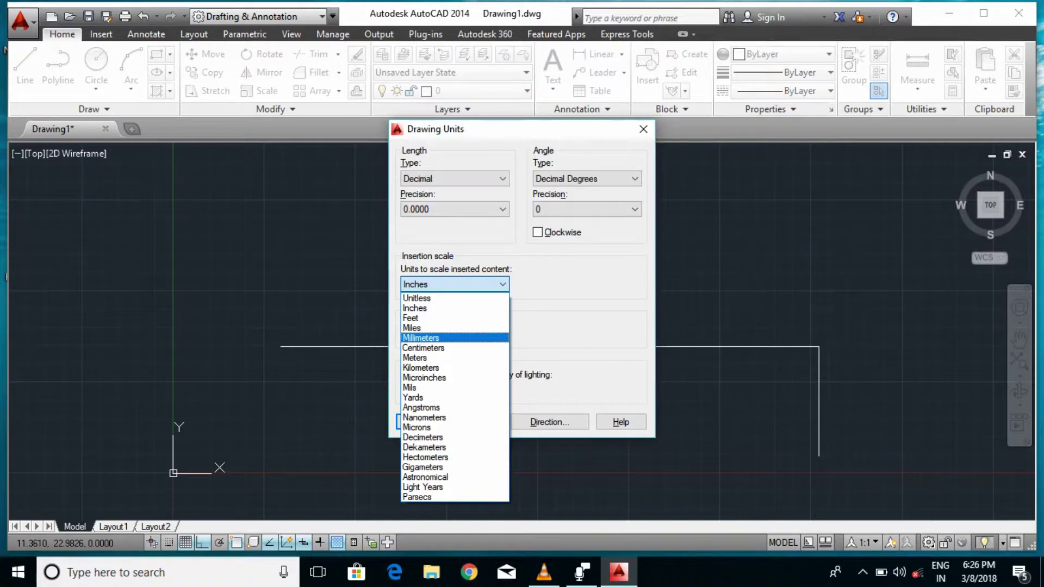
key(Return)
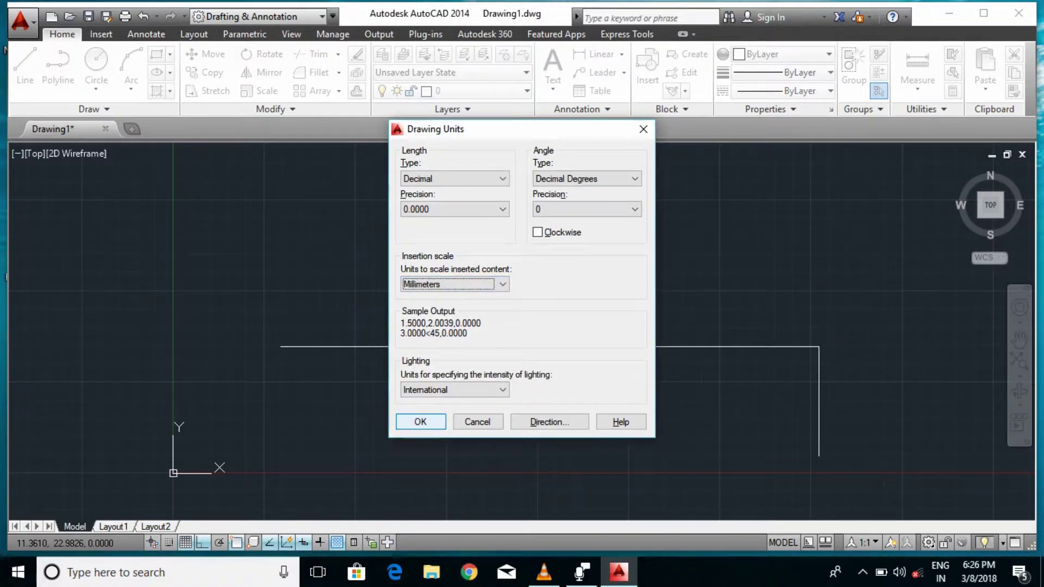
click(432, 423)
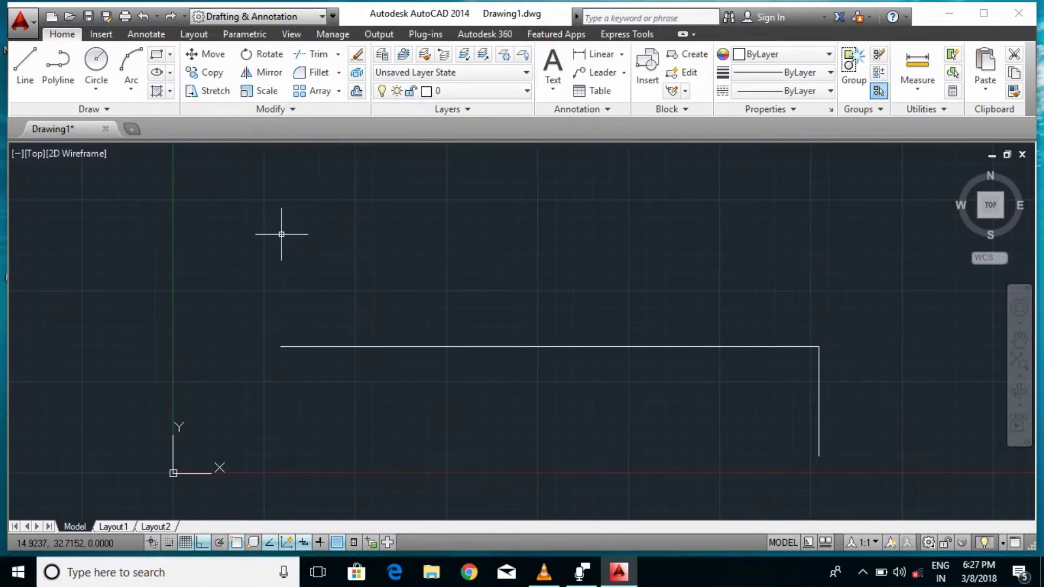
Start the OFFSET command (alias O) so it prompts for an offset distance
text(o)
key(Return)
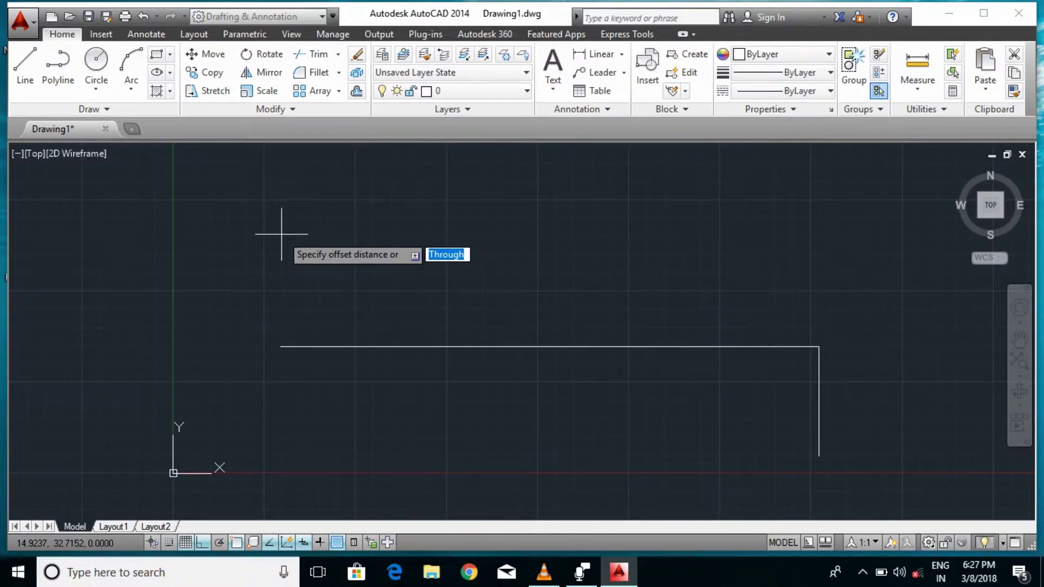
key(Escape)
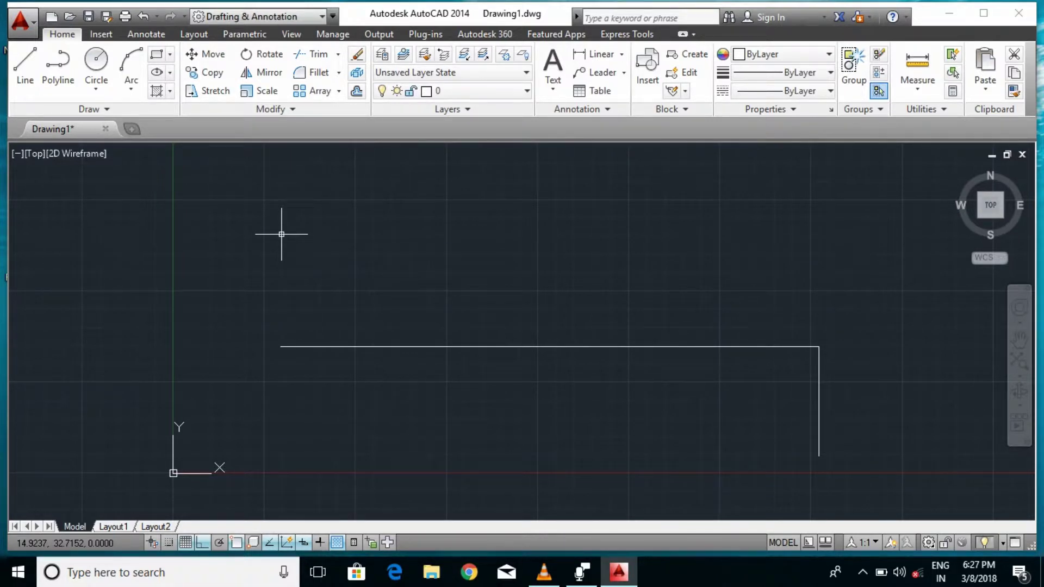
text(o)
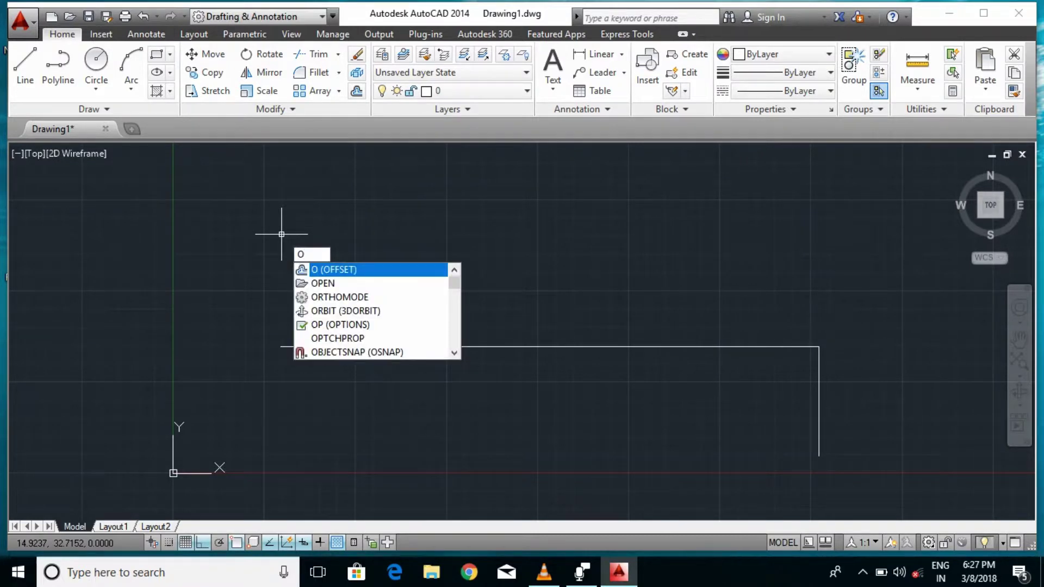
key(Down)
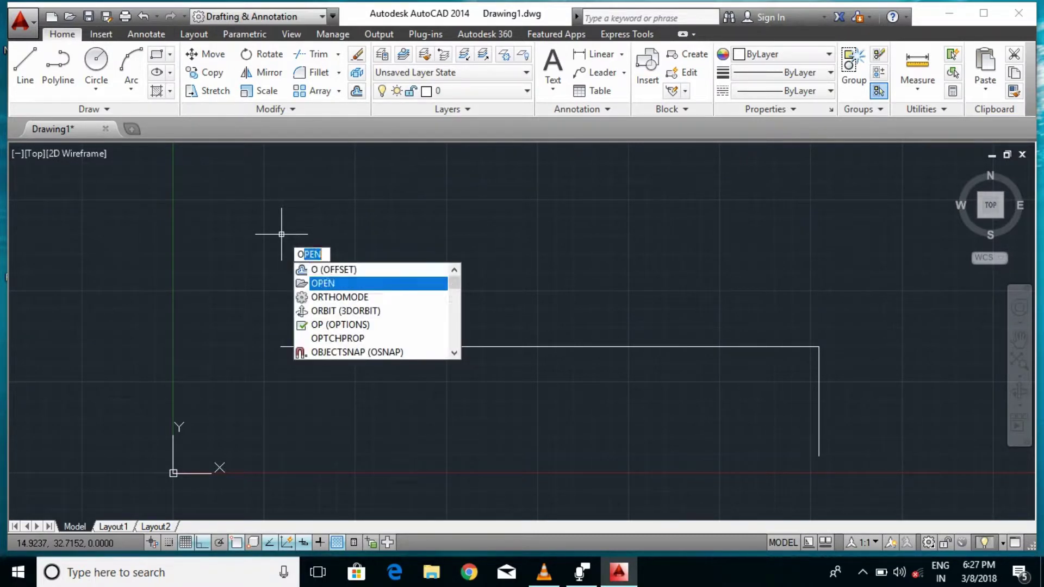
key(Down)
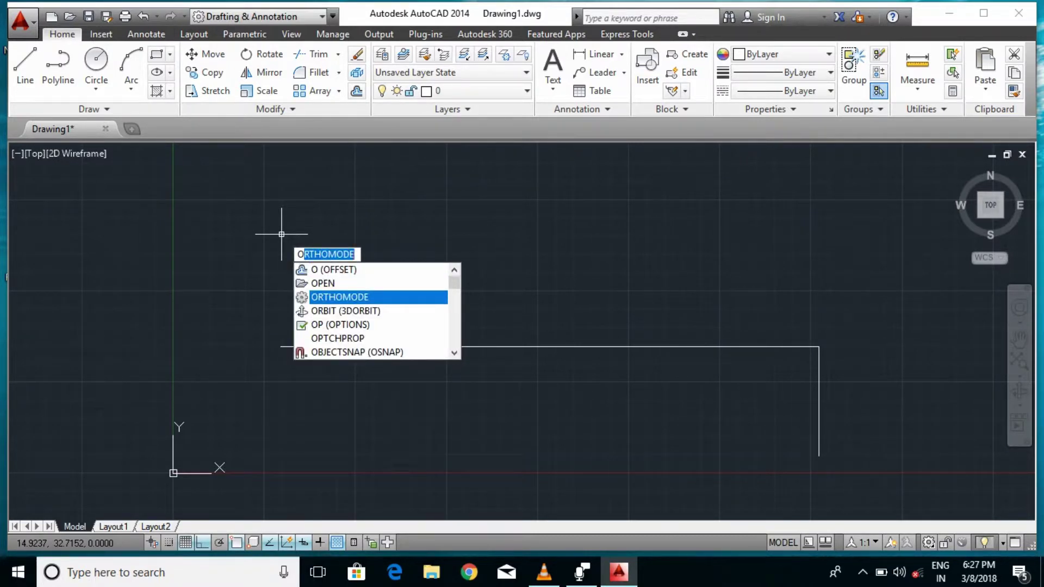
key(Up)
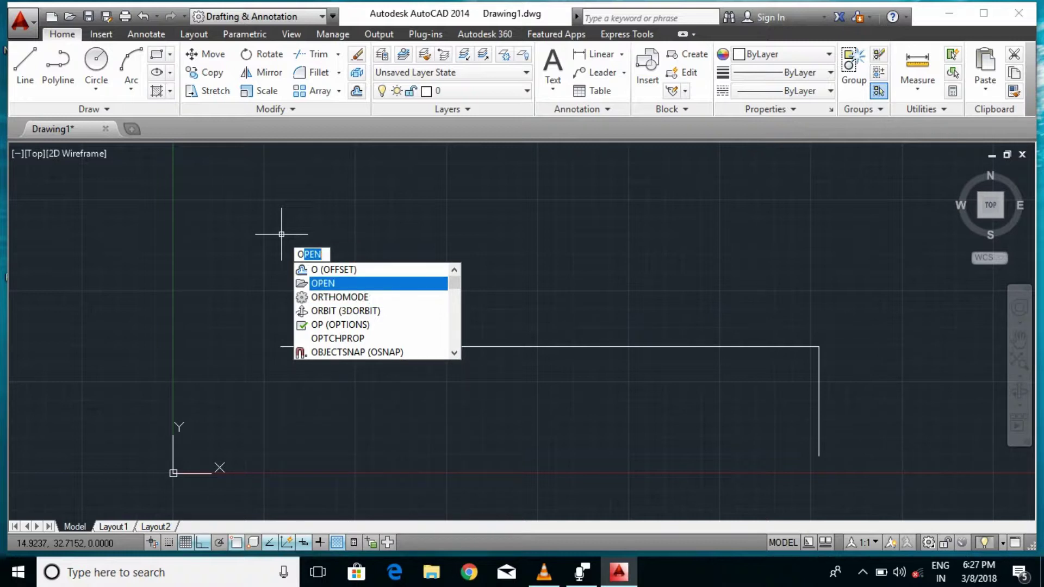
key(Up)
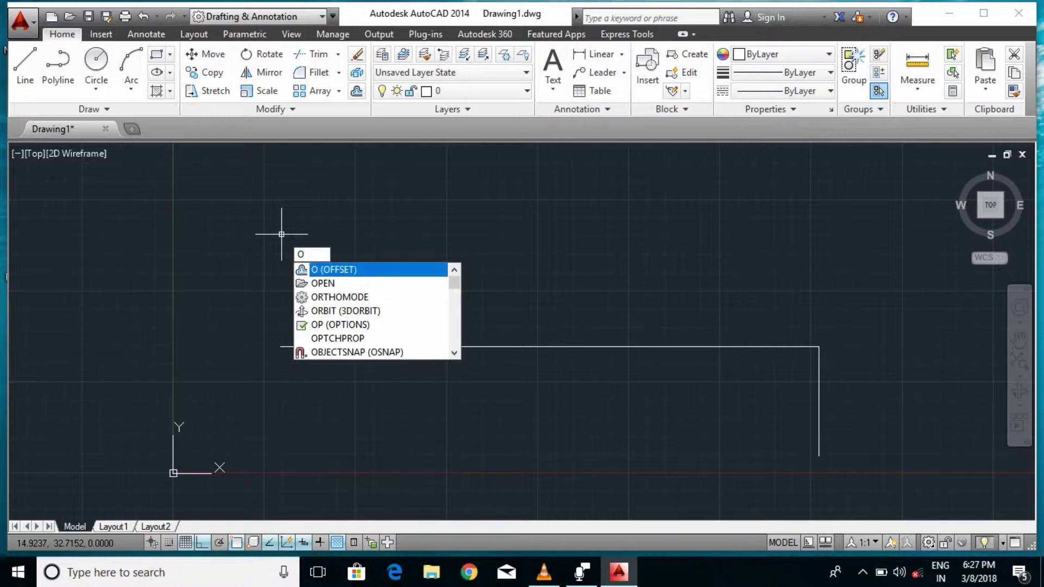
key(Return)
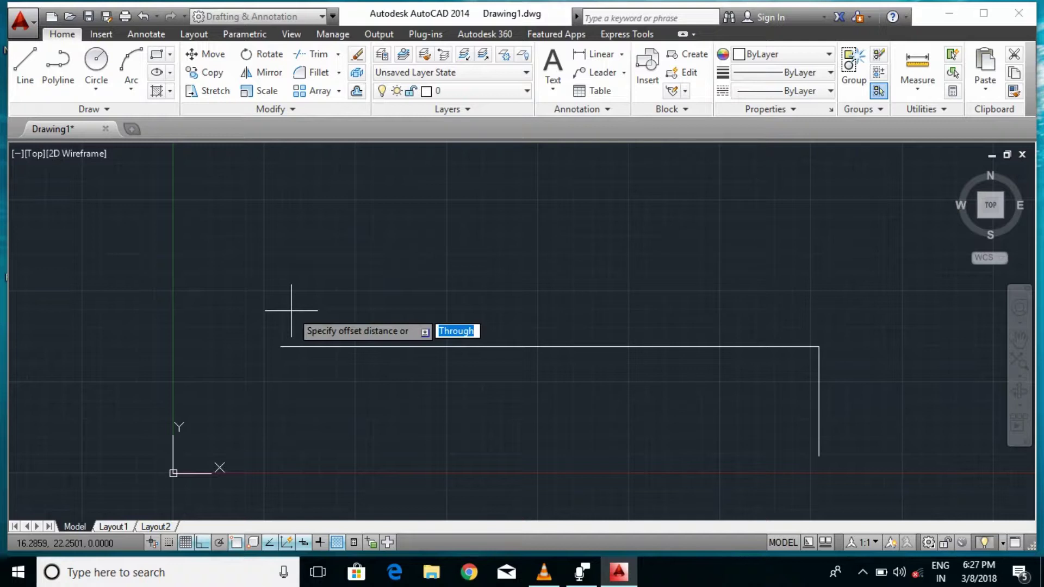
Offset the top and right wall lines by 230 to create the inner wall lines
text(230)
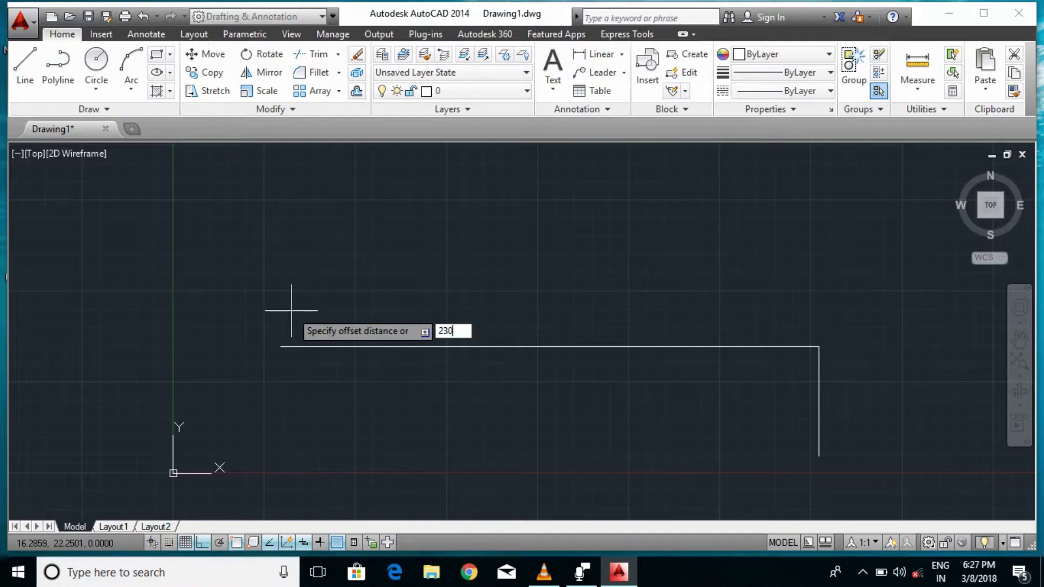
key(Return)
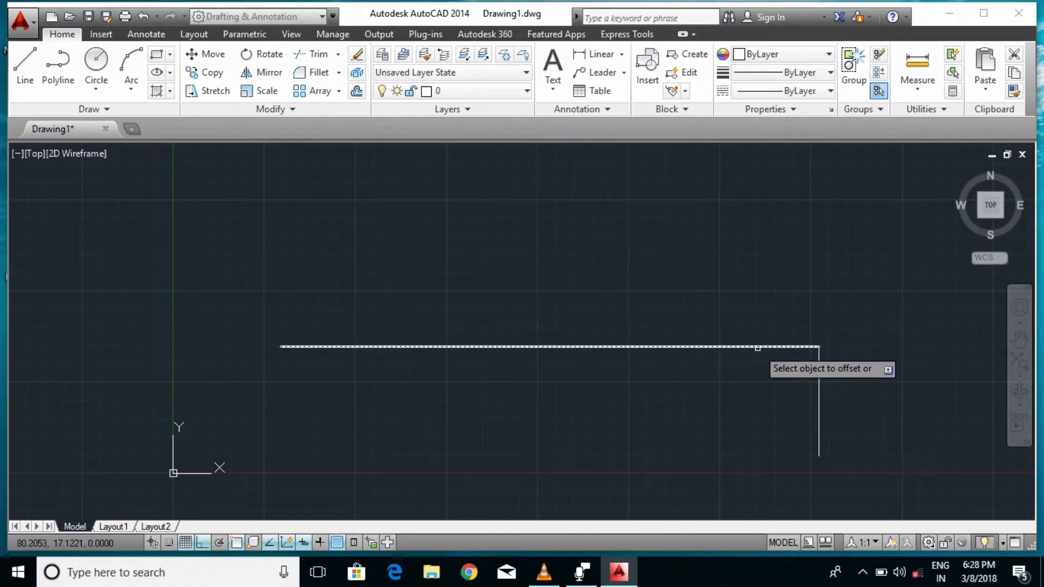
click(758, 345)
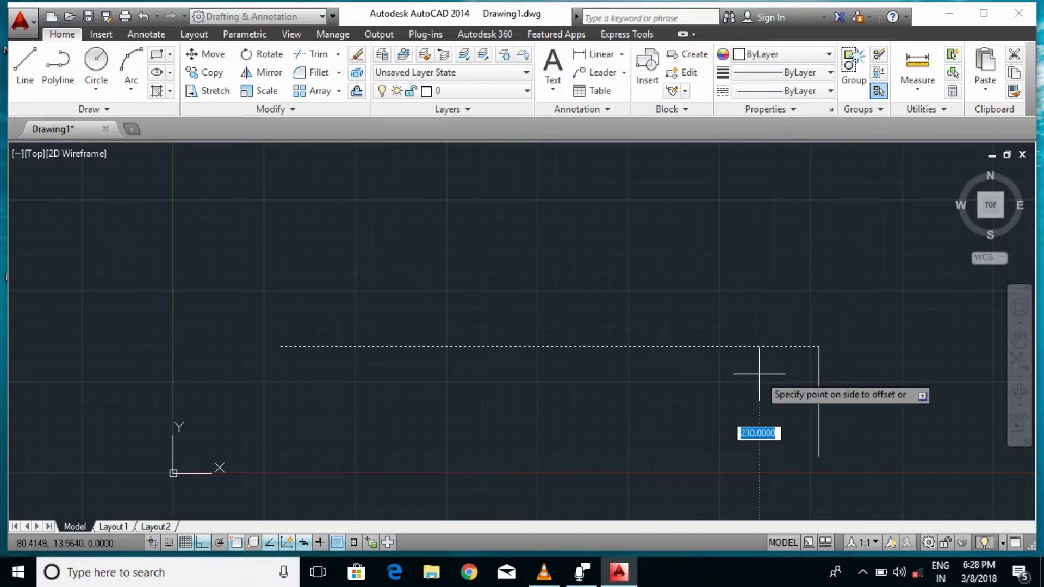
click(759, 375)
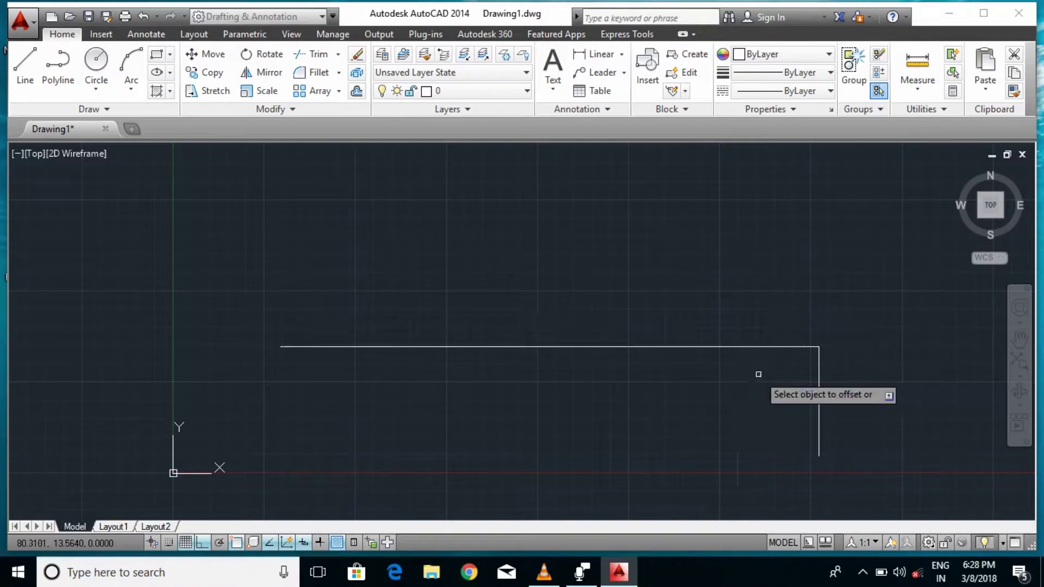
click(819, 446)
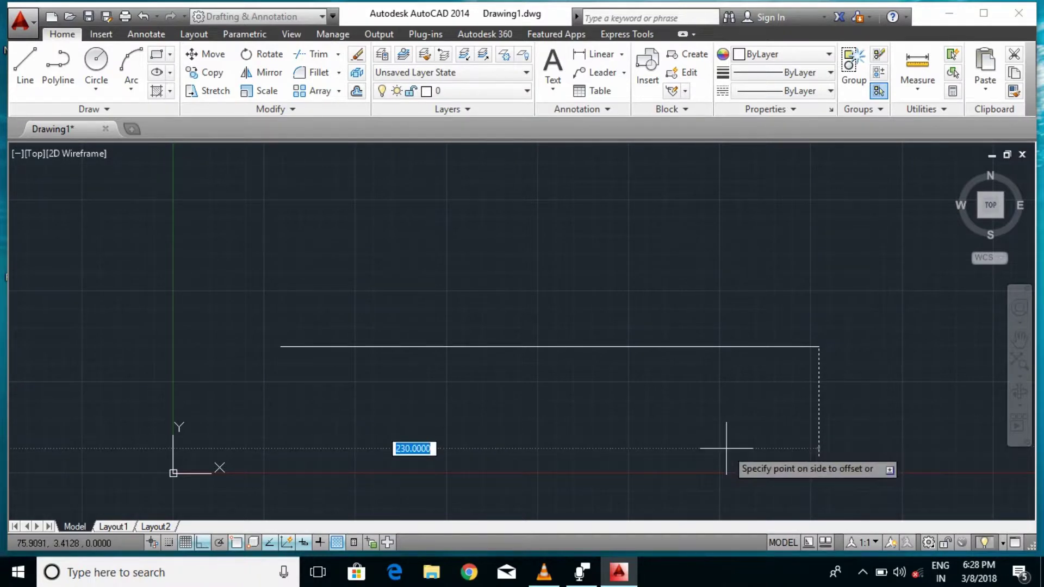
click(380, 456)
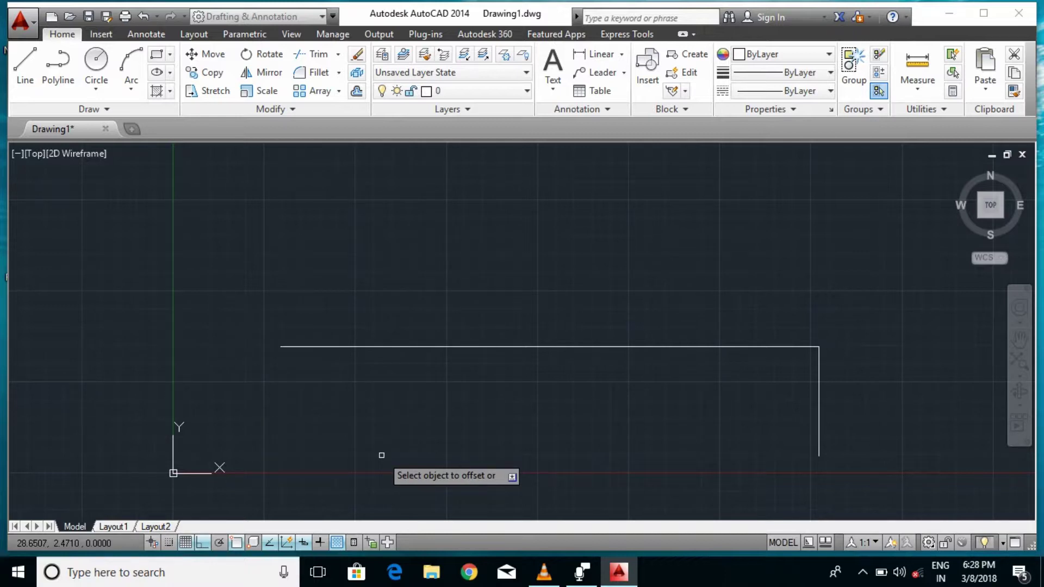
End Offset, zoom to extents, then zoom out further to show all wall lines
key(Escape)
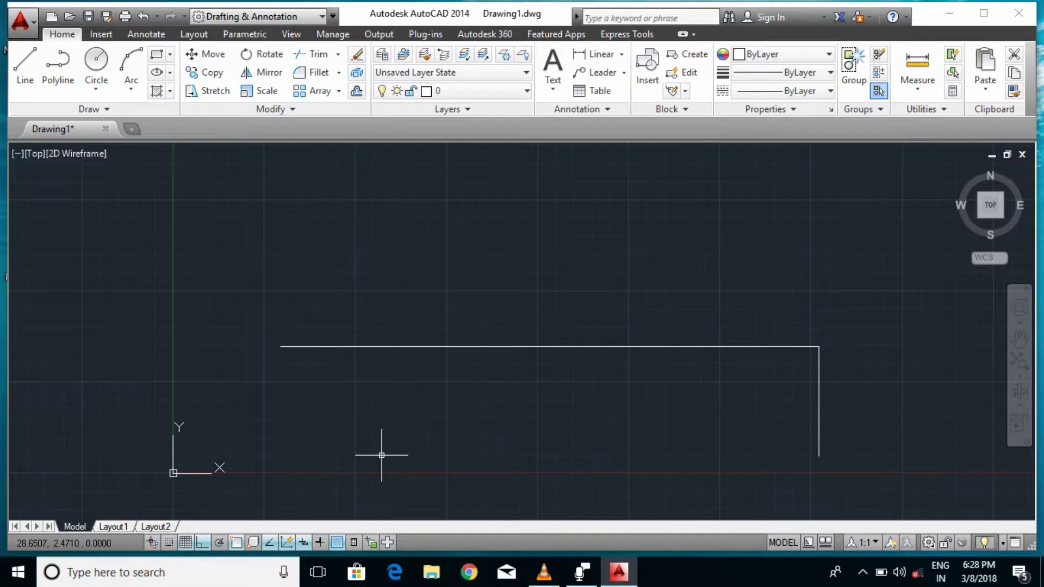
text(Z)
key(Return)
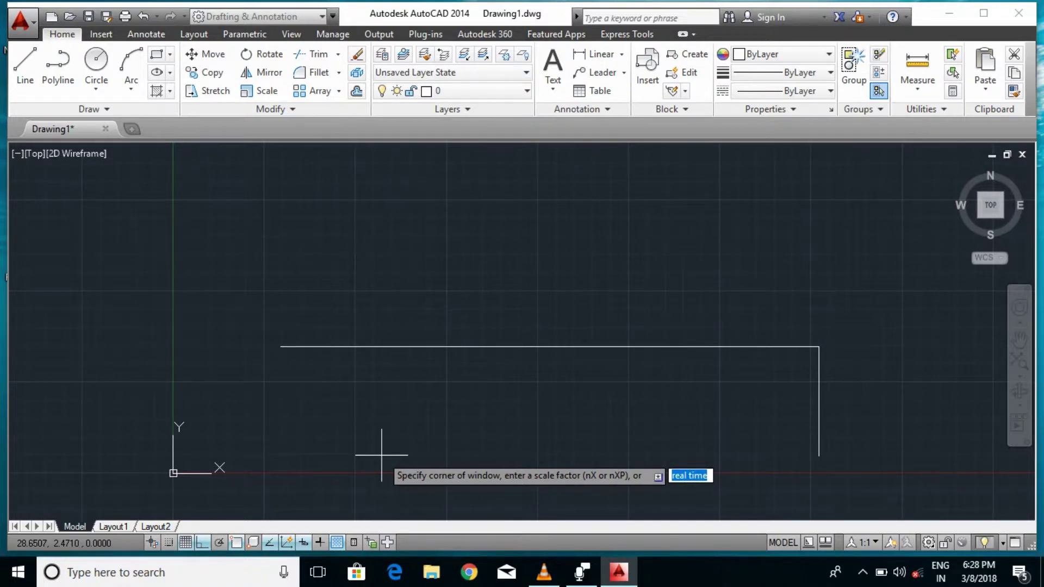
text(4)
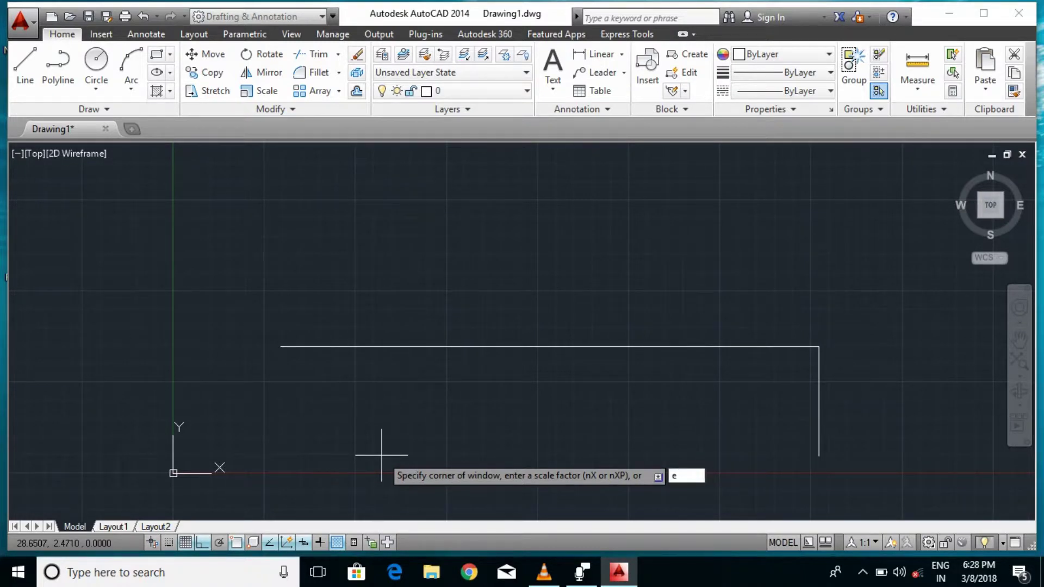
key(Return)
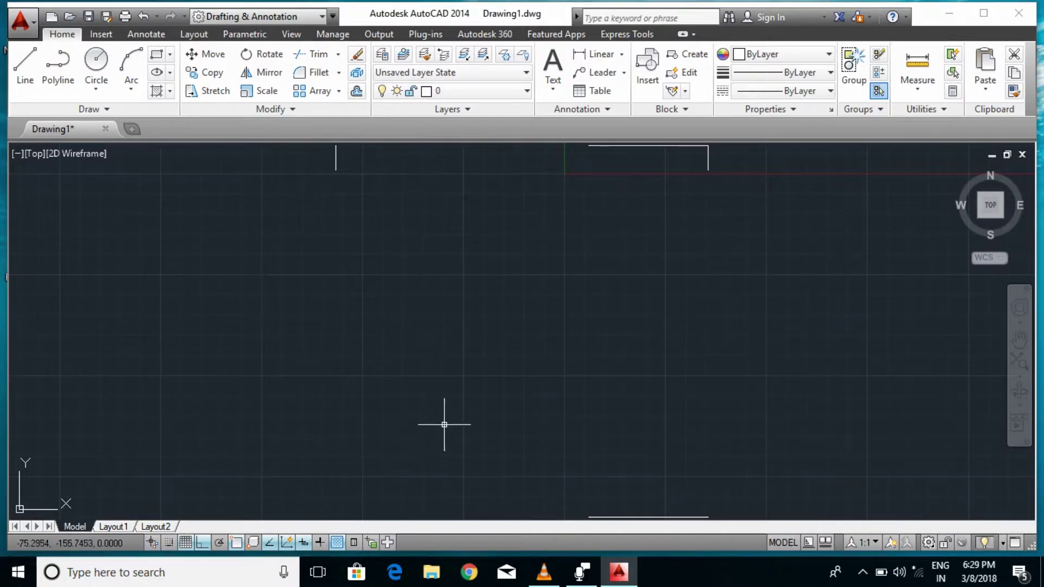
scroll(452, 419, down, 2)
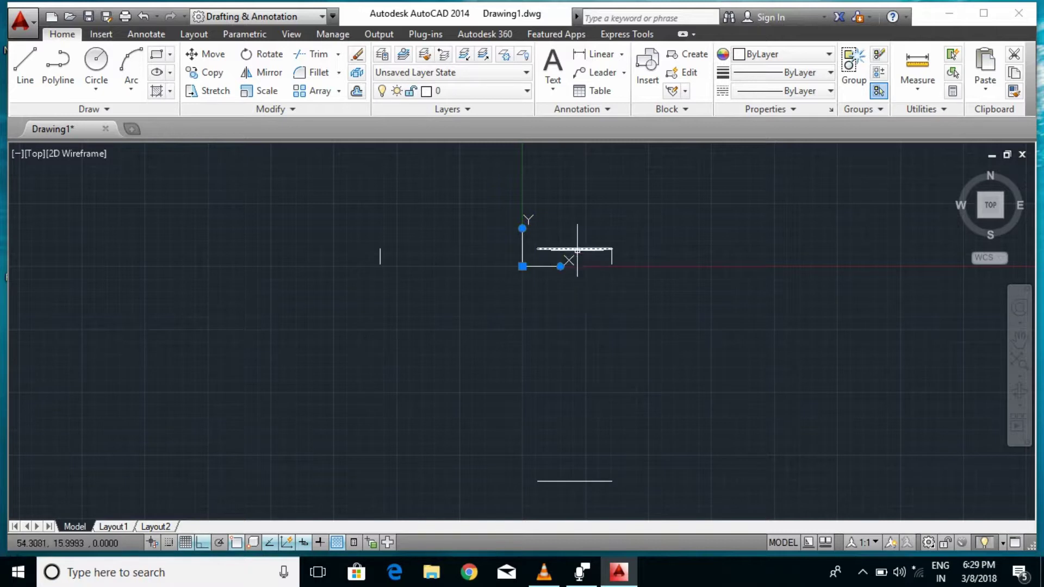
Recentre the view and grip-stretch the short horizontal line far to the left
click(571, 249)
scroll(578, 250, up, 2)
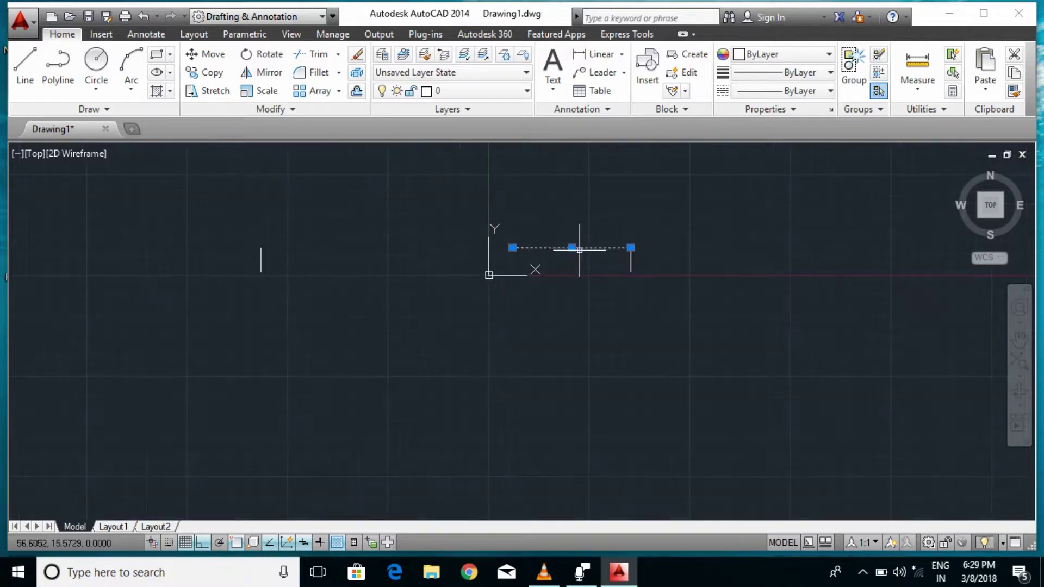
scroll(579, 250, up, 2)
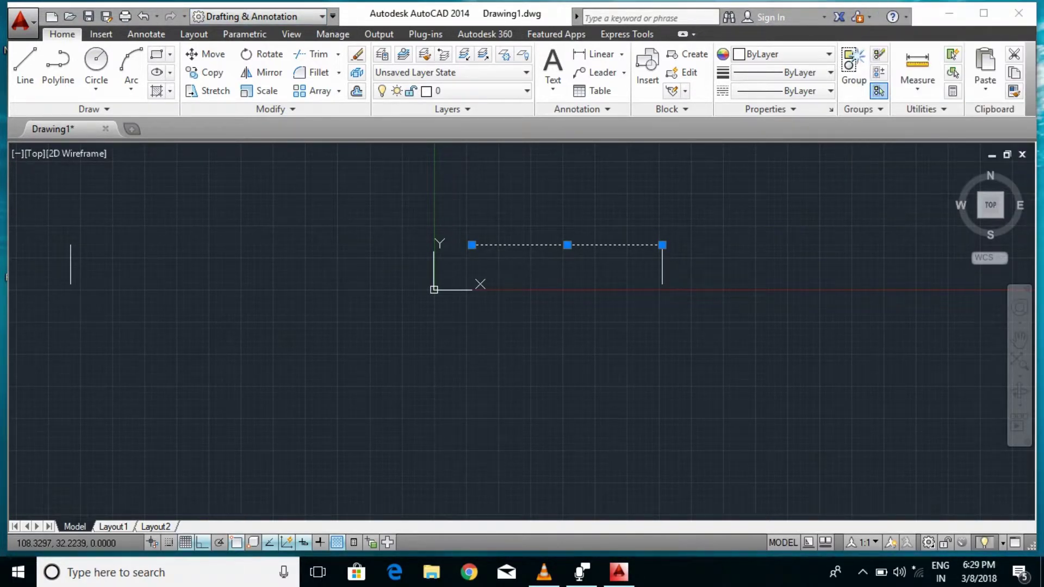
key(Escape)
scroll(642, 400, down, 4)
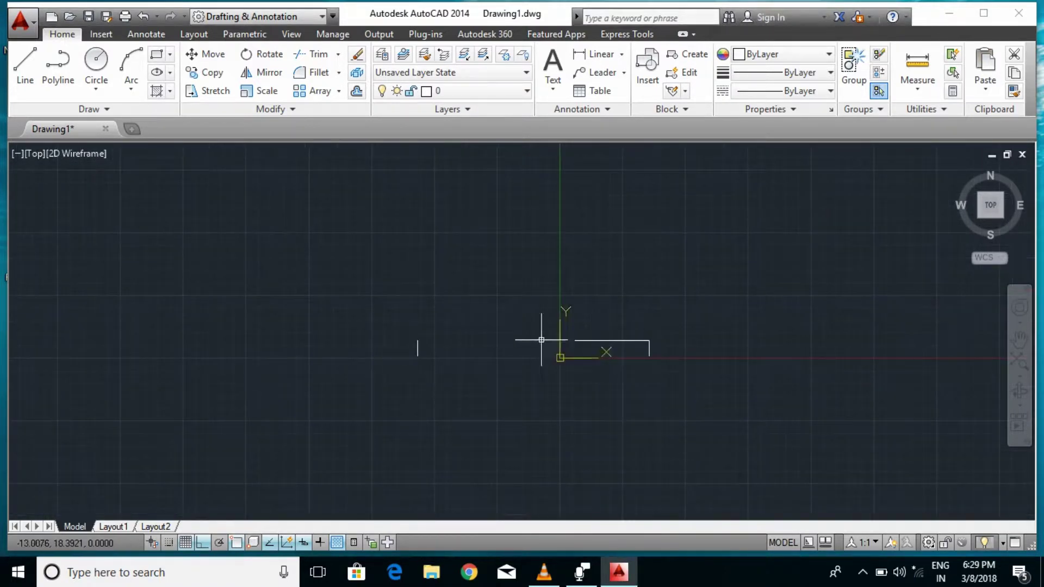
middle_drag(580, 359, 646, 289)
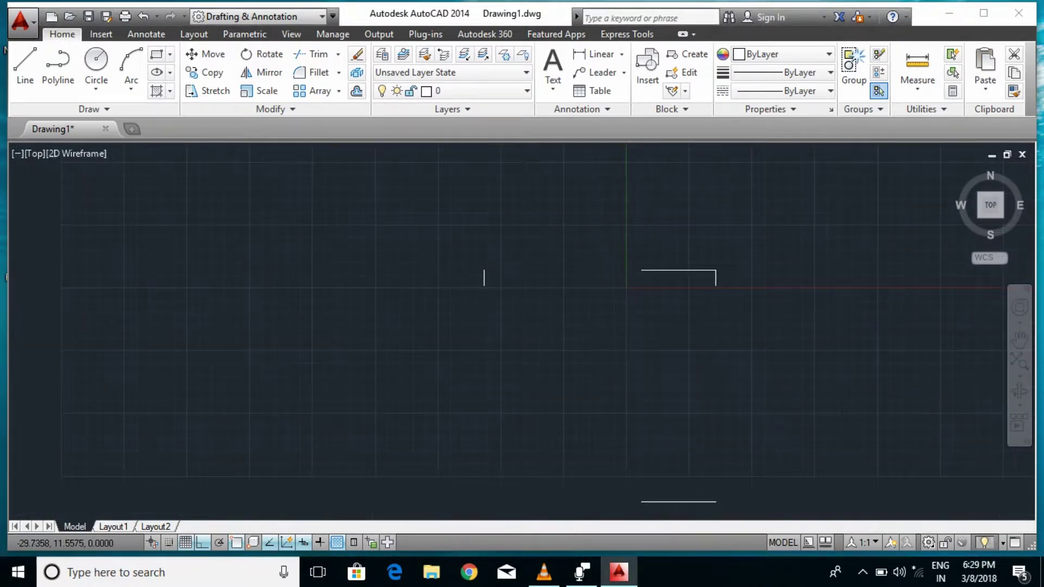
click(670, 270)
click(642, 271)
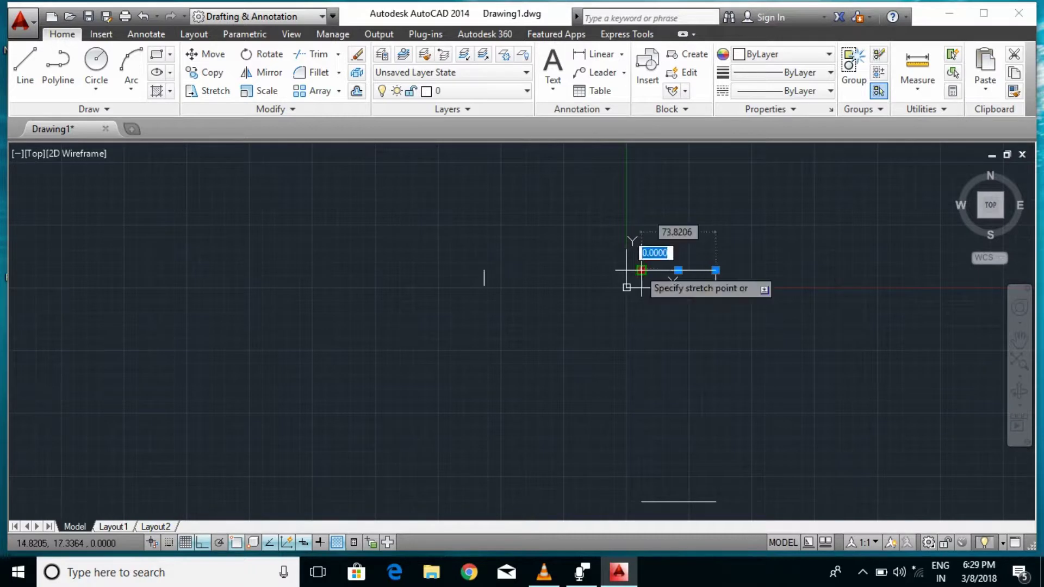
click(71, 280)
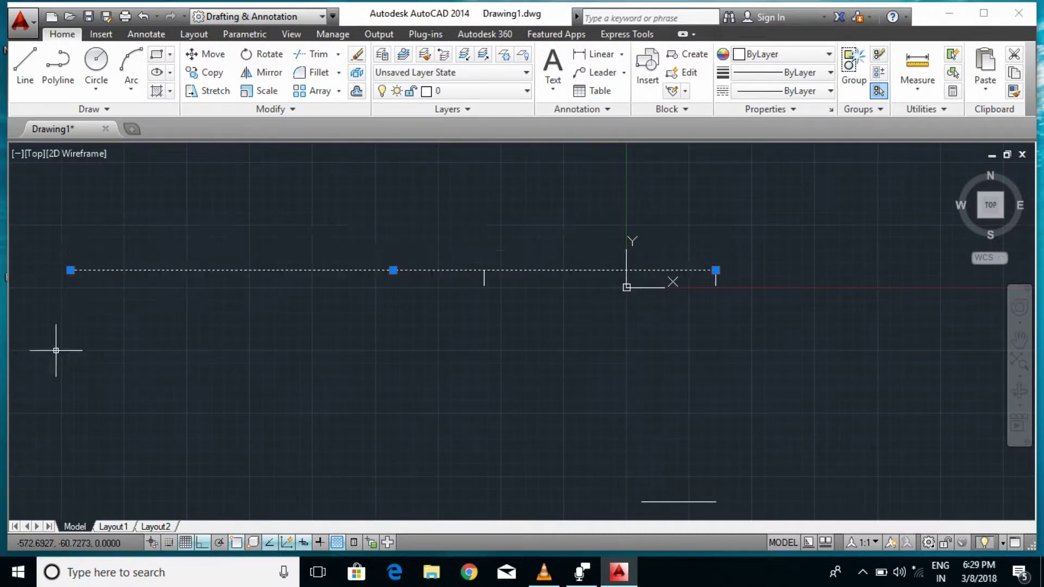
scroll(727, 336, down, 2)
scroll(727, 336, up, 5)
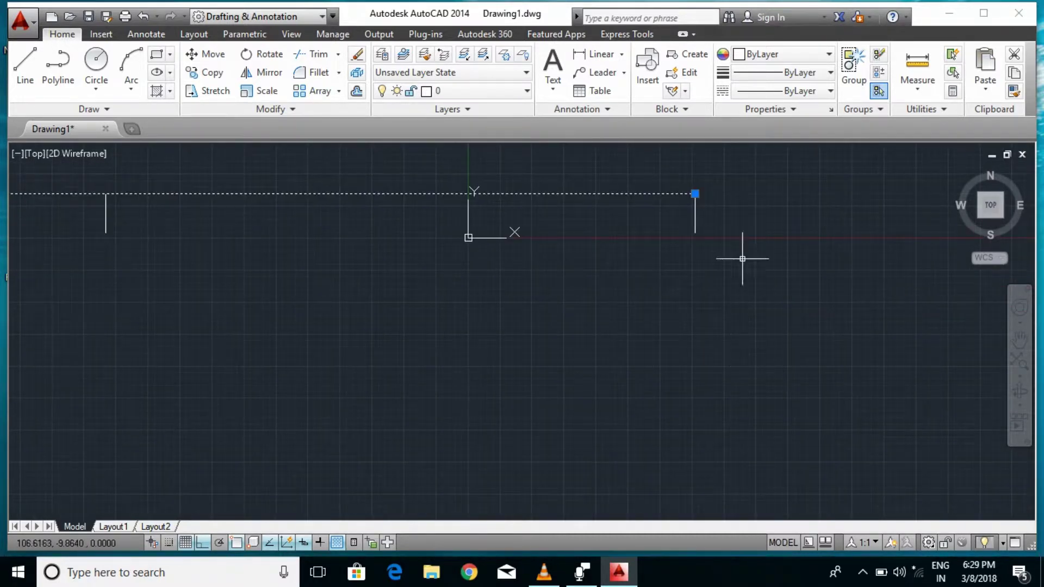
Grip-stretch the short vertical line at the top wall's right end straight down
click(696, 221)
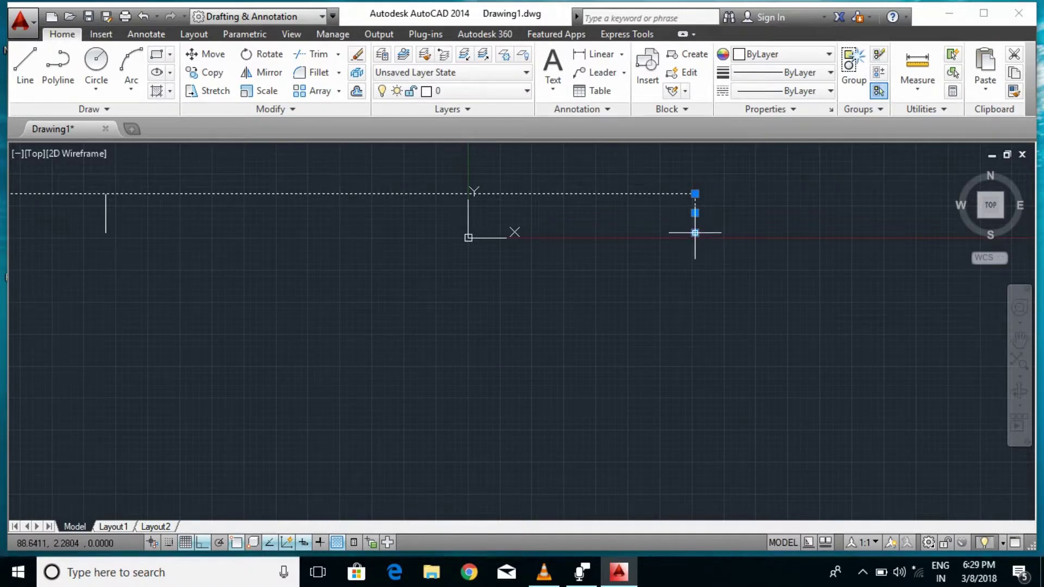
click(695, 232)
scroll(685, 223, down, 3)
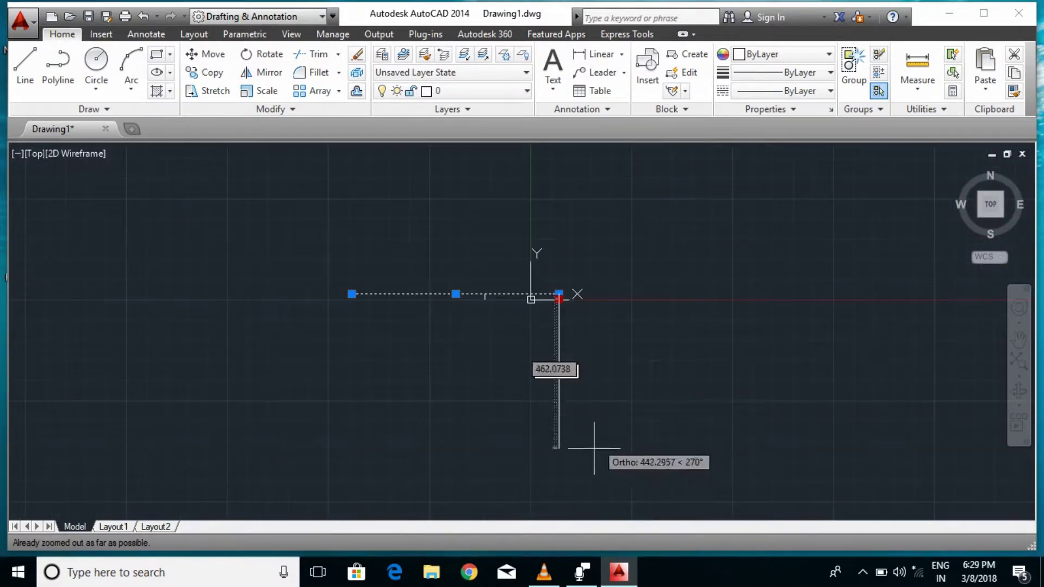
click(560, 468)
key(Escape)
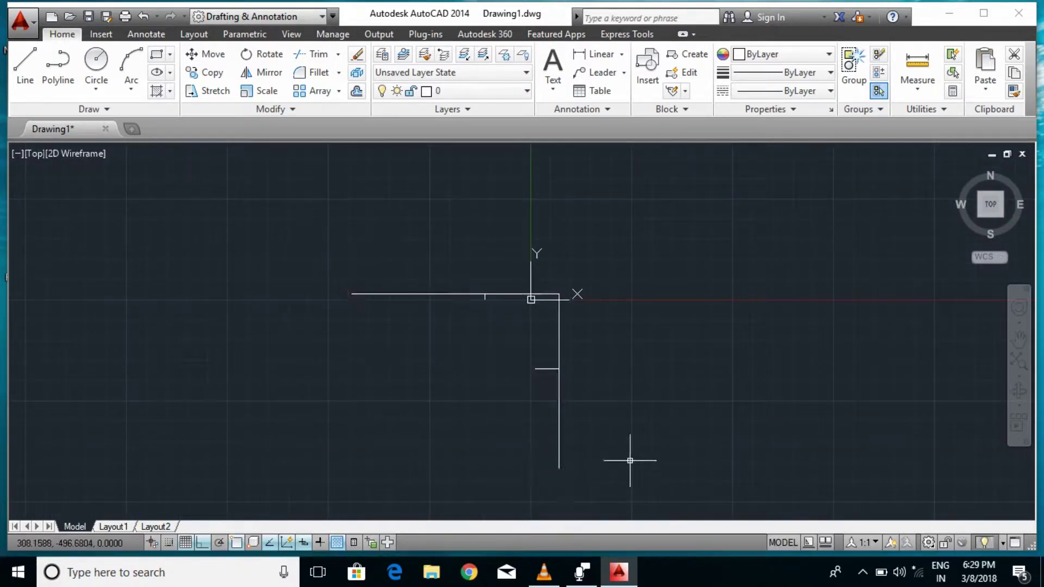
Zoom to extents to fit the whole drawing in view
text(z)
key(Return)
text(e)
key(Return)
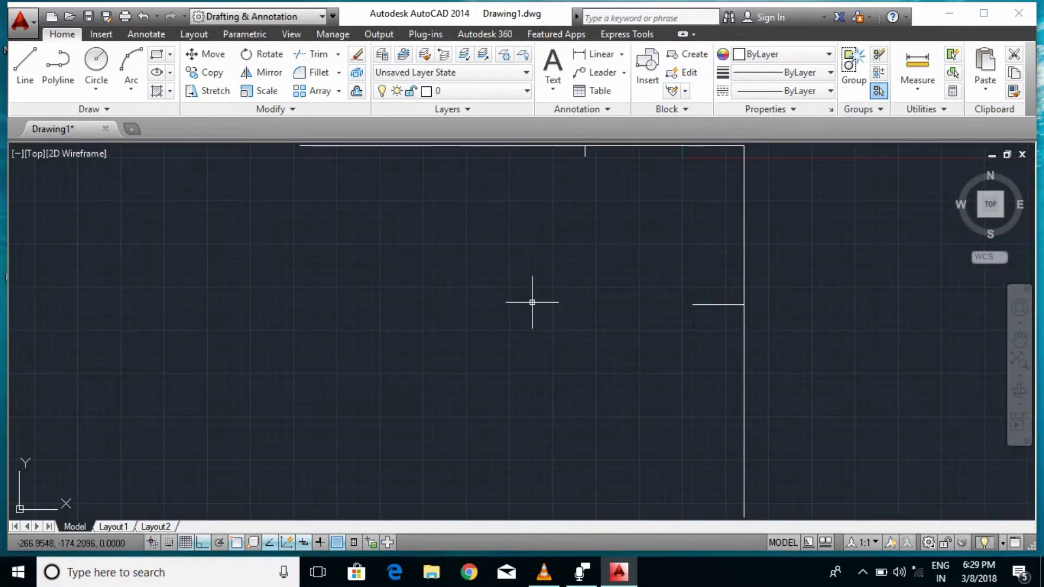
Recentre the view and grip-stretch the short inner horizontal line far left
middle_drag(671, 263, 556, 292)
scroll(471, 292, down, 2)
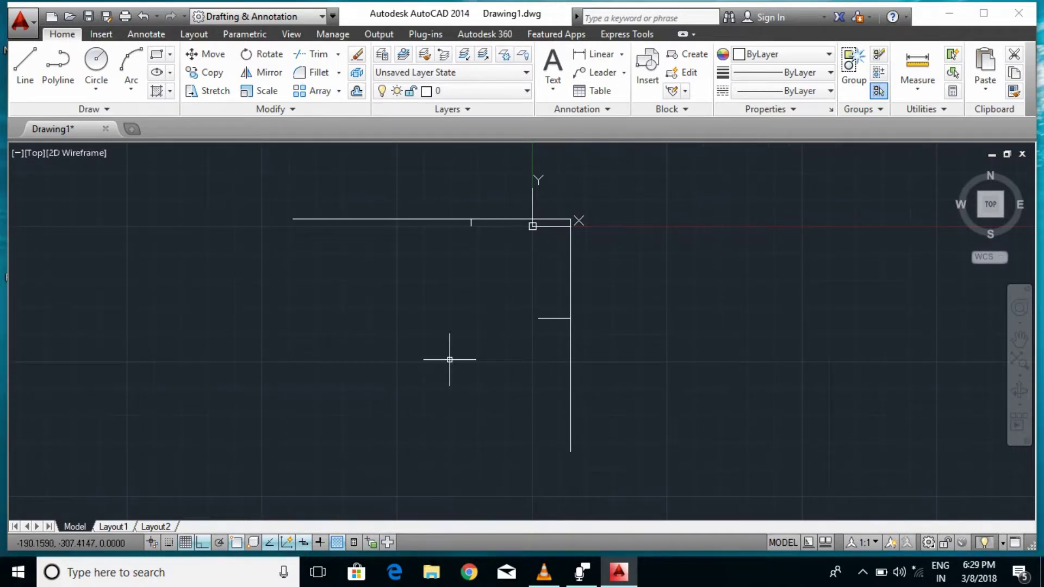
click(544, 318)
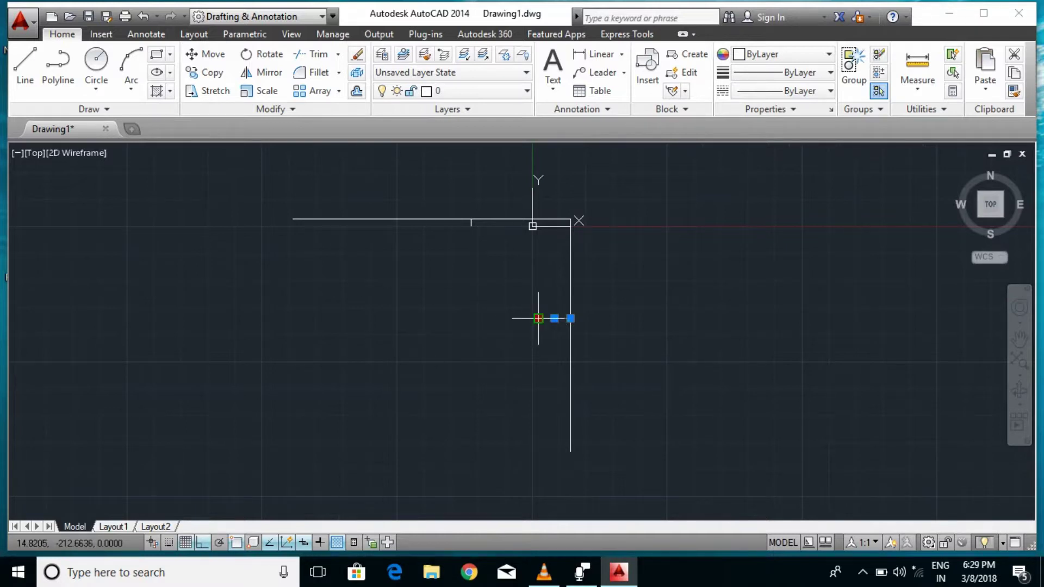
click(538, 318)
click(191, 318)
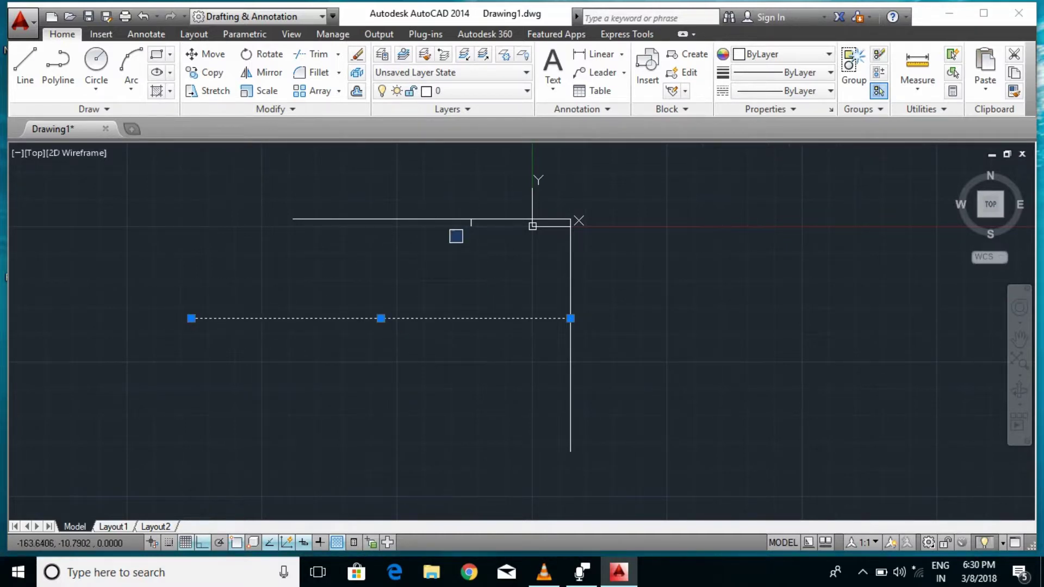
Grip-stretch the small tick on the top wall down into a long vertical line
click(470, 222)
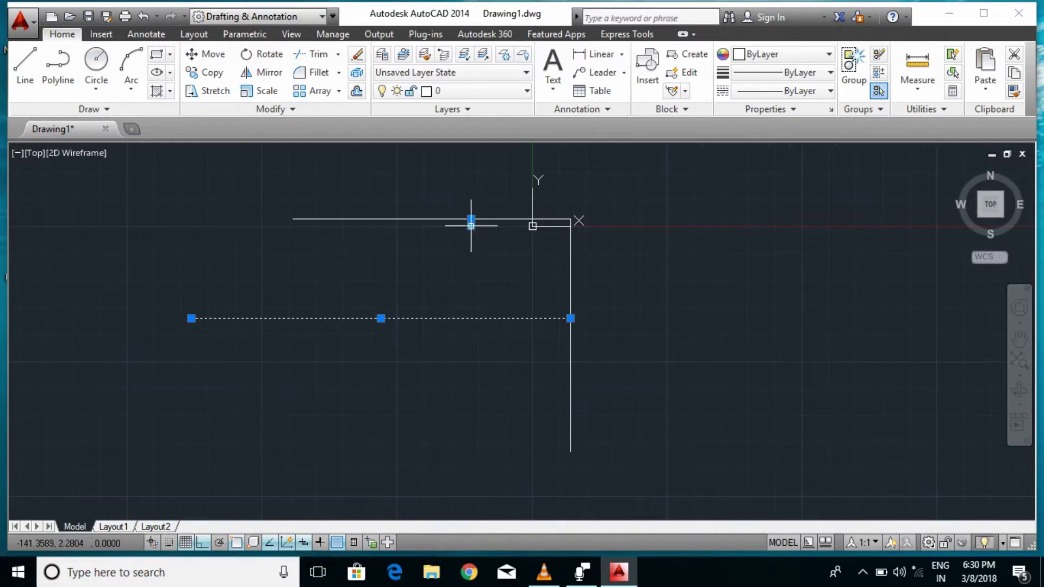
click(471, 219)
click(335, 451)
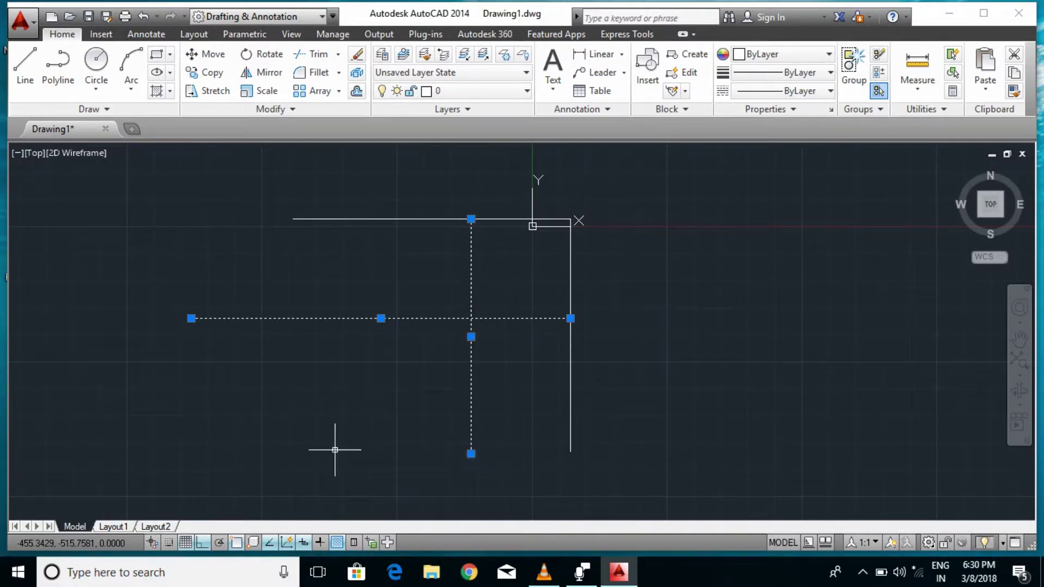
key(Escape)
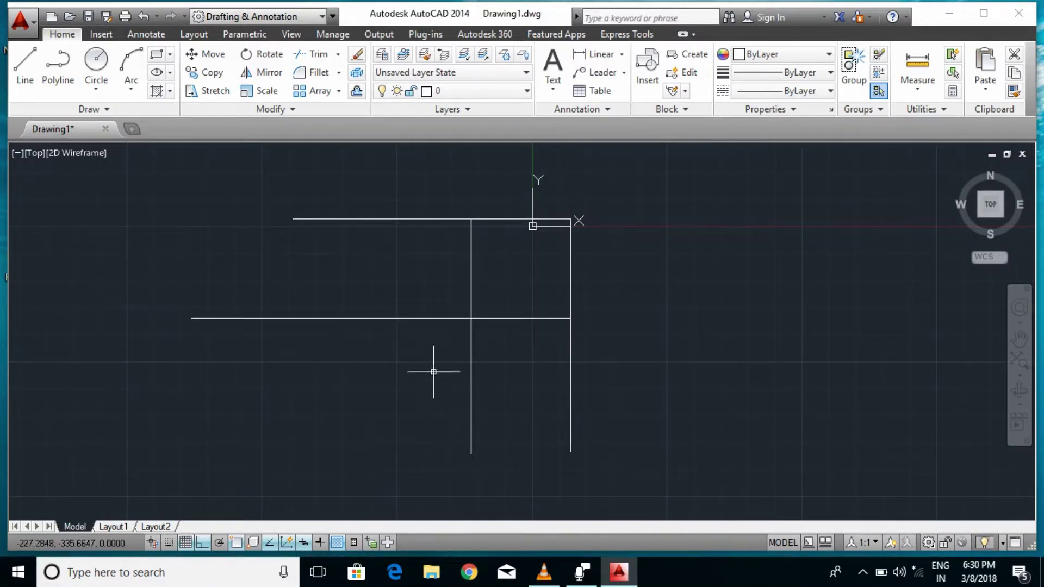
Try STRETCH on the vertical line's lower end, then cancel, leaving it unchanged
text(s)
key(Return)
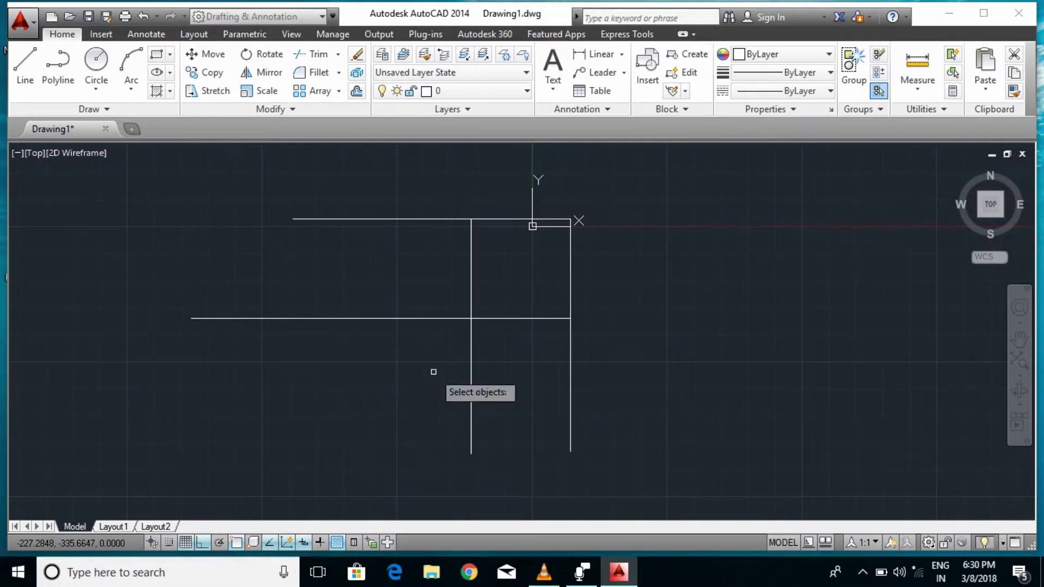
click(484, 461)
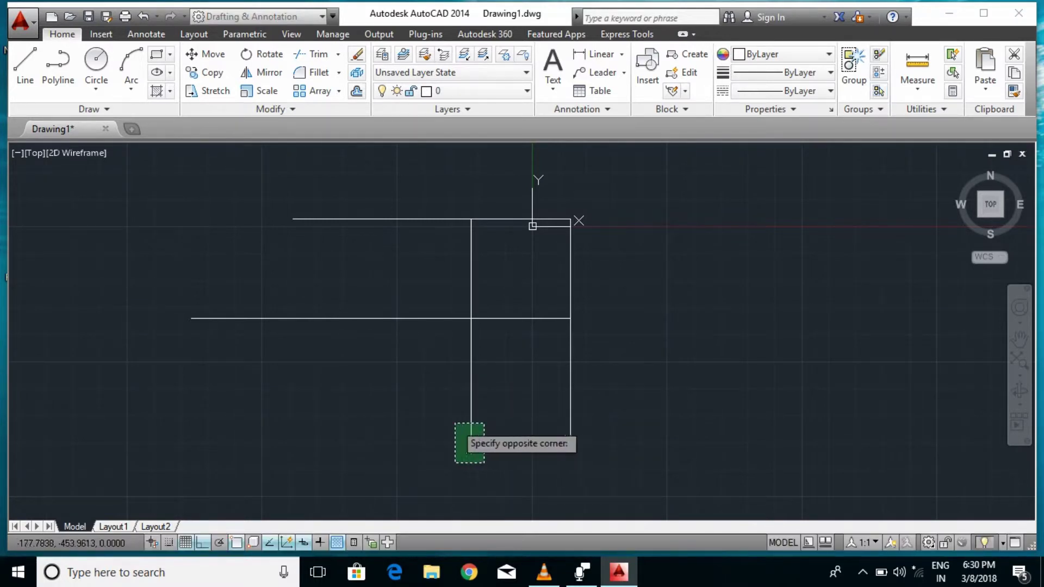
click(448, 421)
key(Return)
click(438, 348)
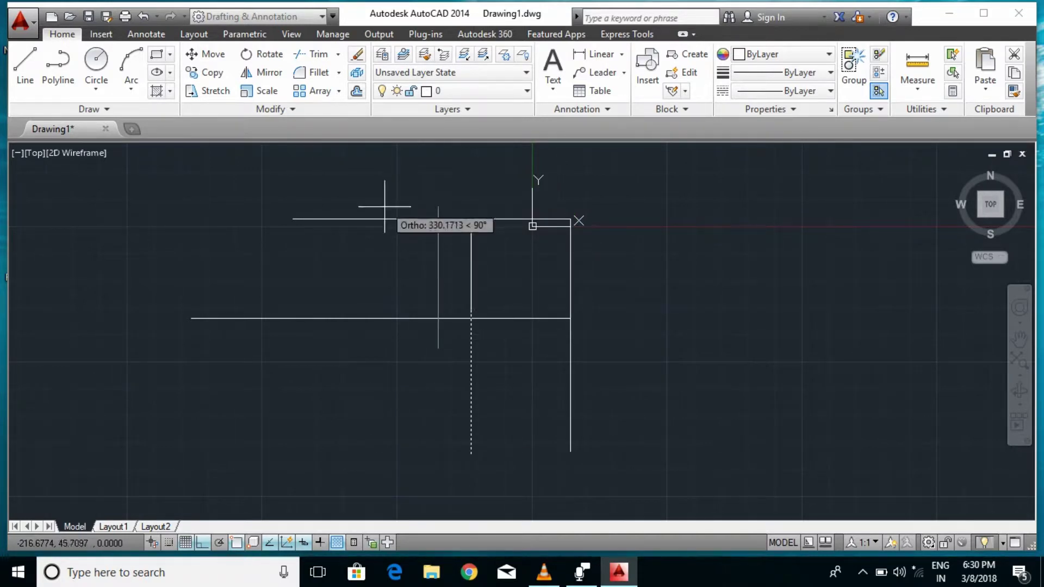
key(Escape)
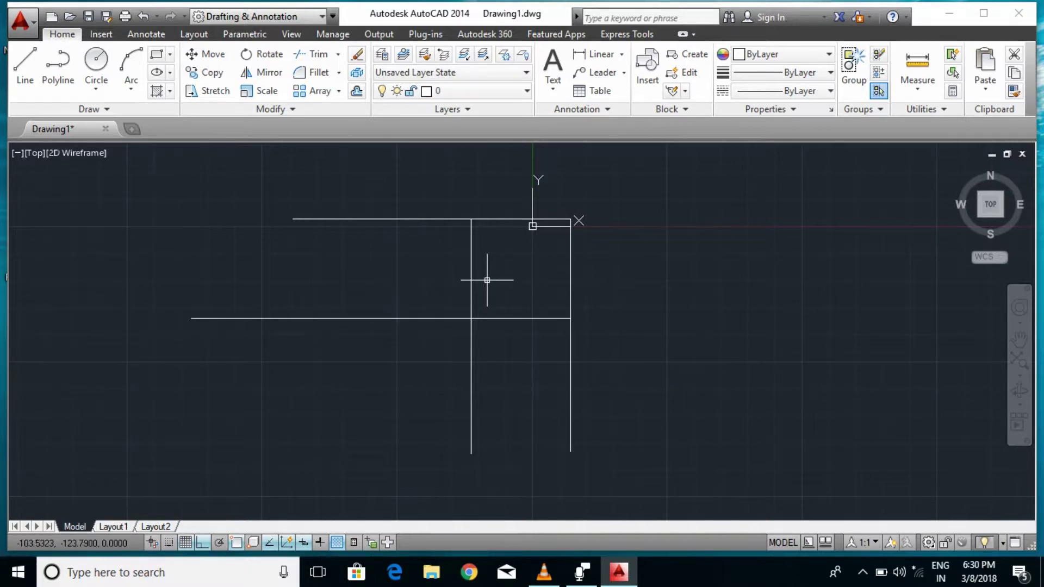
Fillet the inner horizontal and vertical wall lines to a sharp corner, redoing the wrongly oriented first try
text(f)
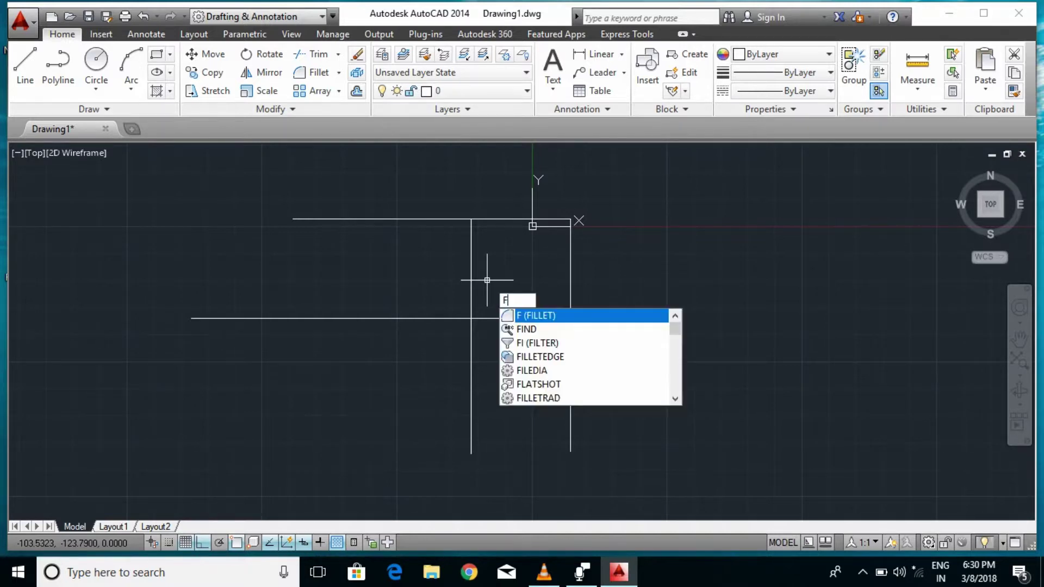
key(Return)
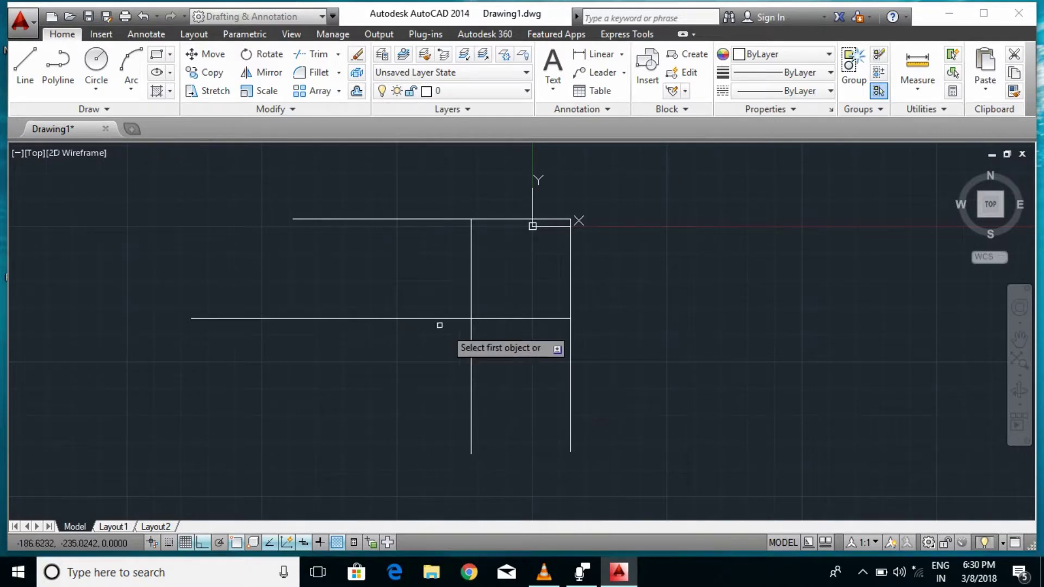
click(390, 318)
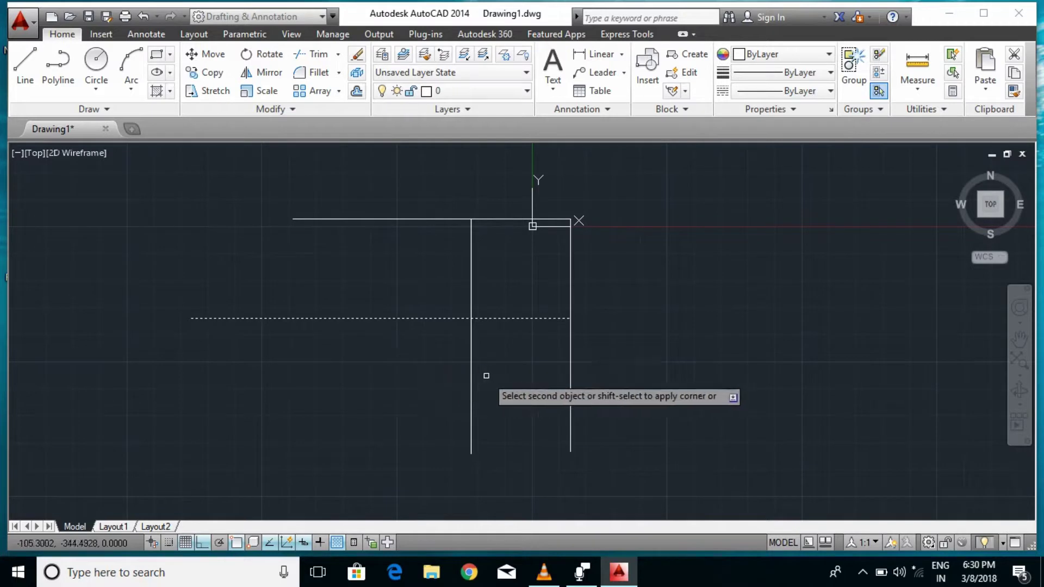
click(471, 320)
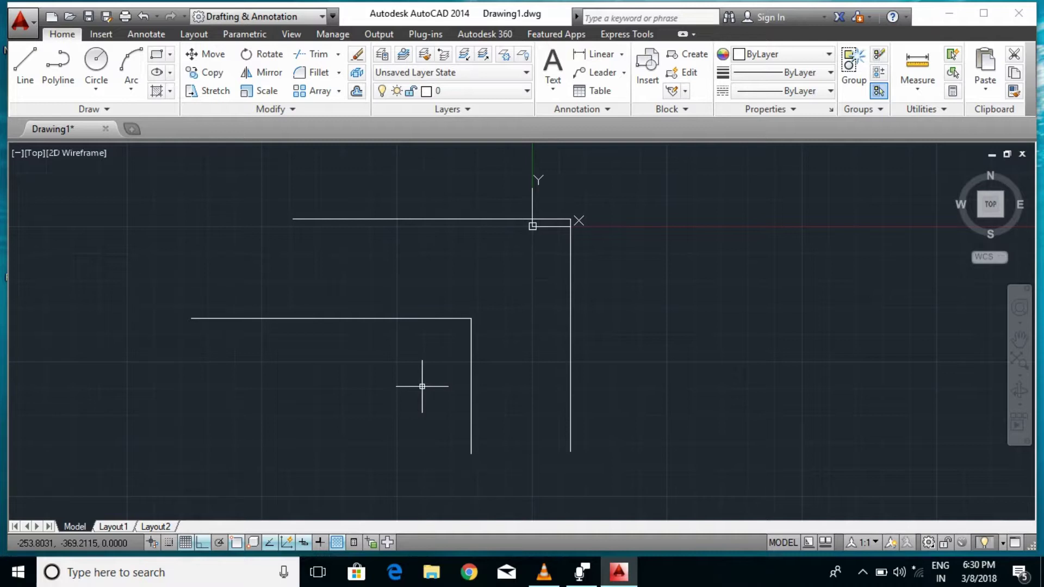
key(ctrl+z)
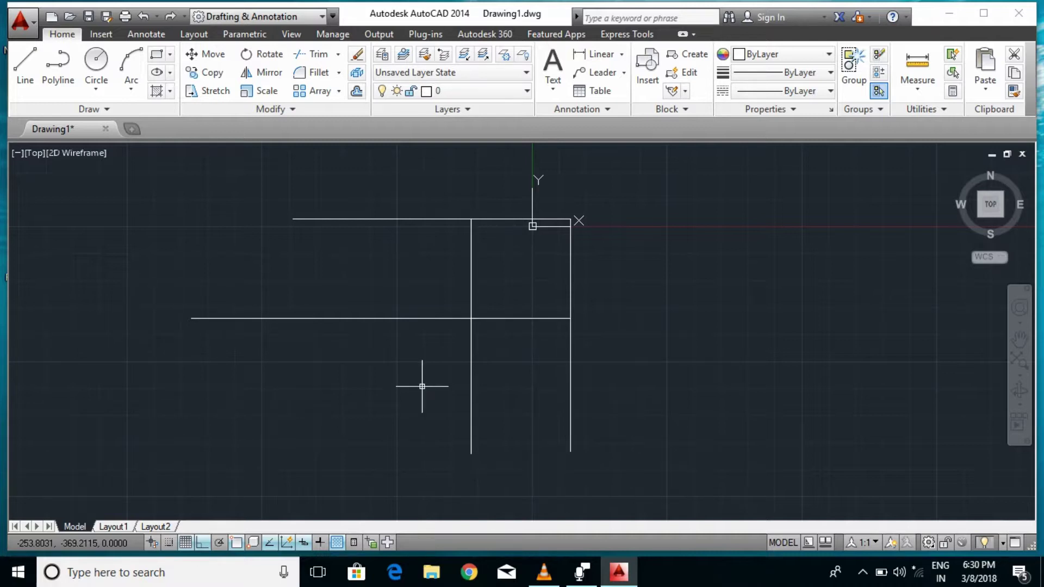
text(f)
key(Return)
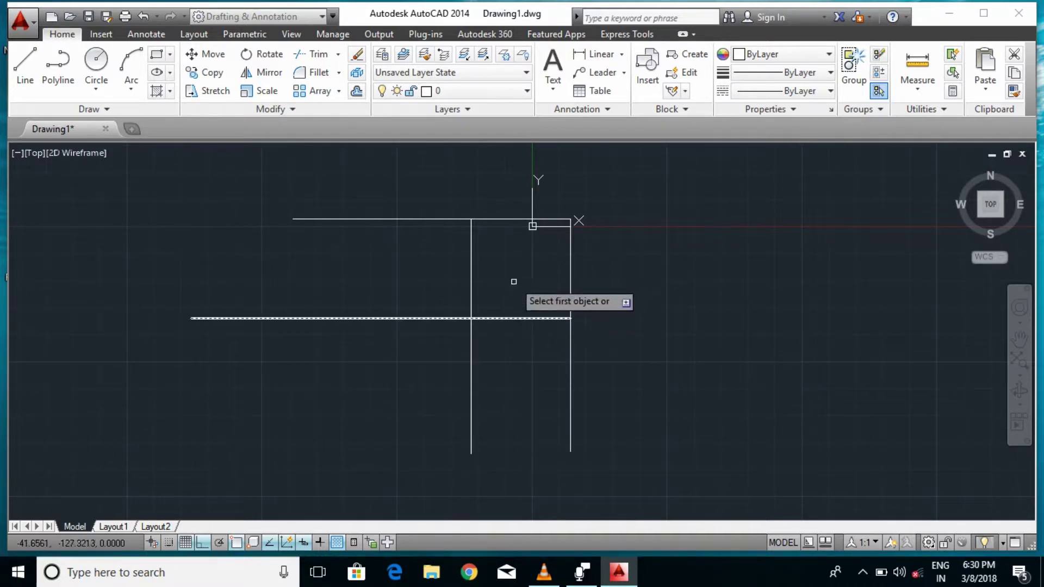
click(471, 275)
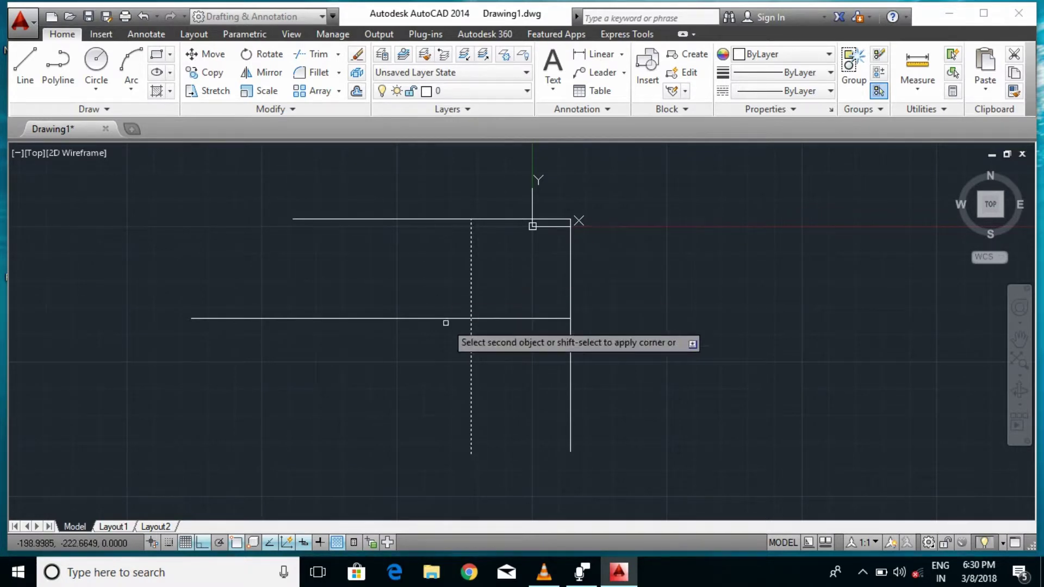
click(499, 316)
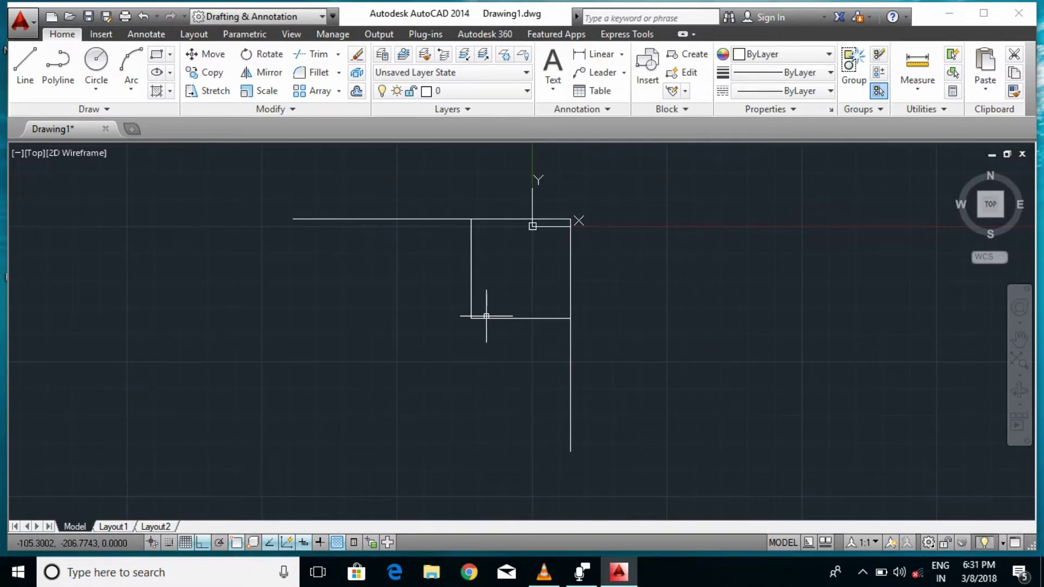
Undo the last corner, then attempt filleting the vertical and lower horizontal lines before cancelling
key(ctrl+z)
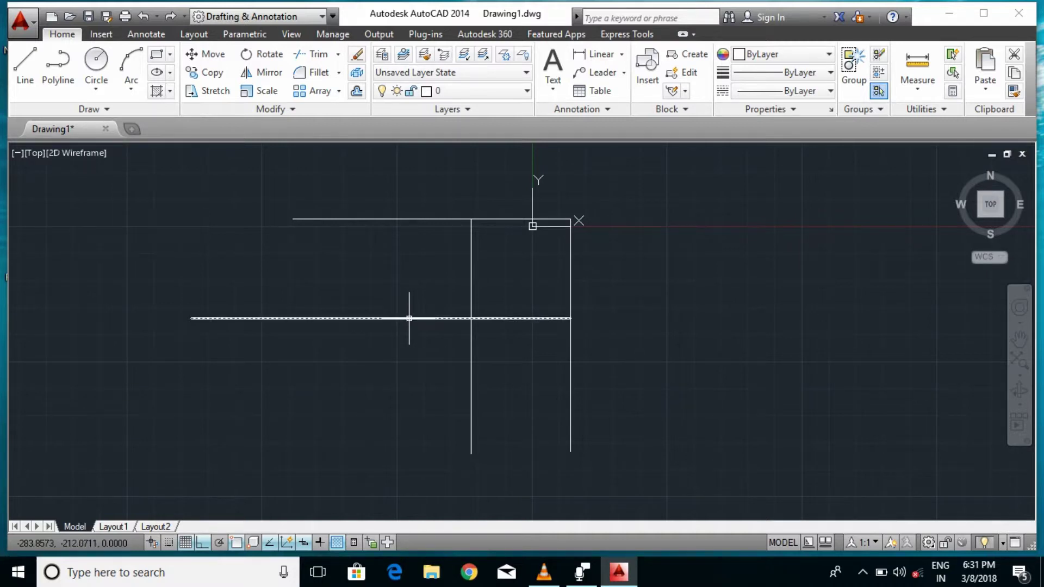
click(409, 318)
text(F)
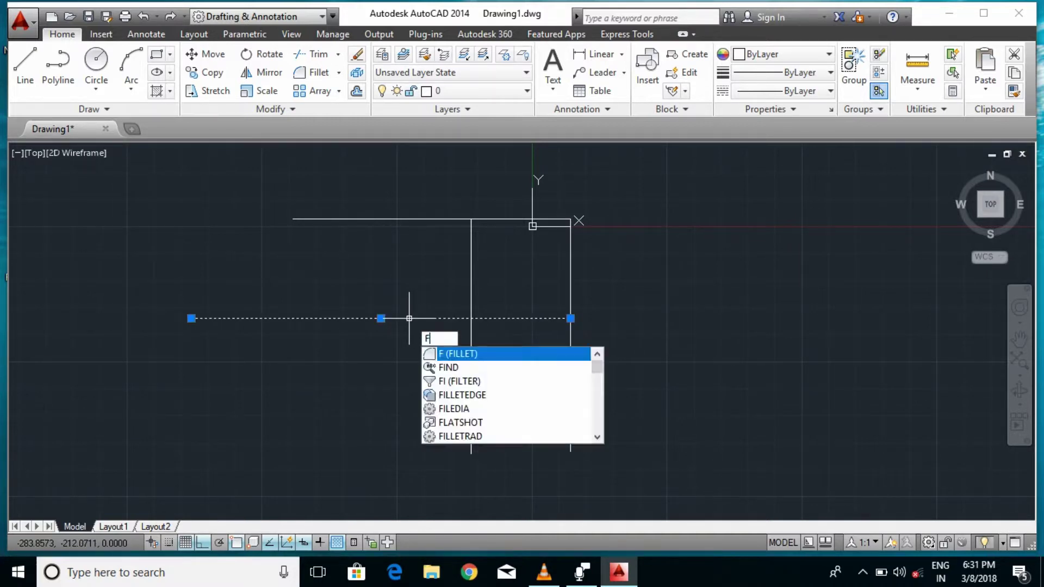
key(Return)
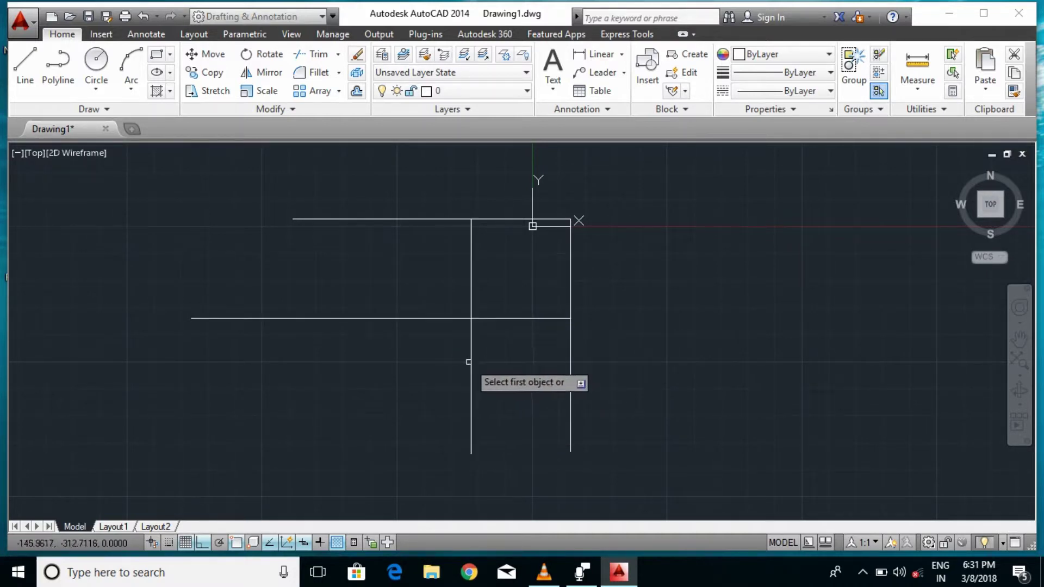
click(472, 361)
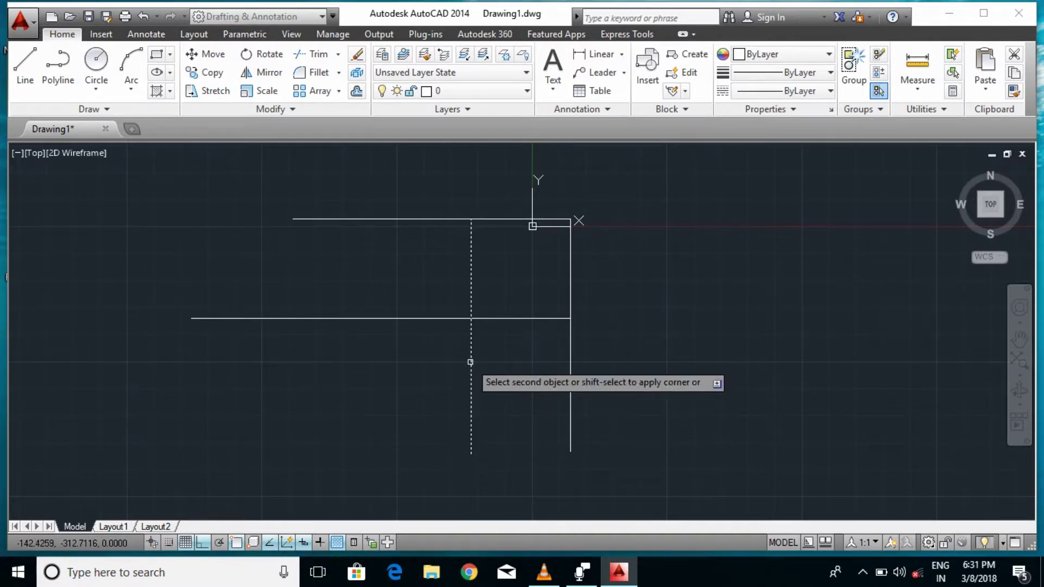
text(f)
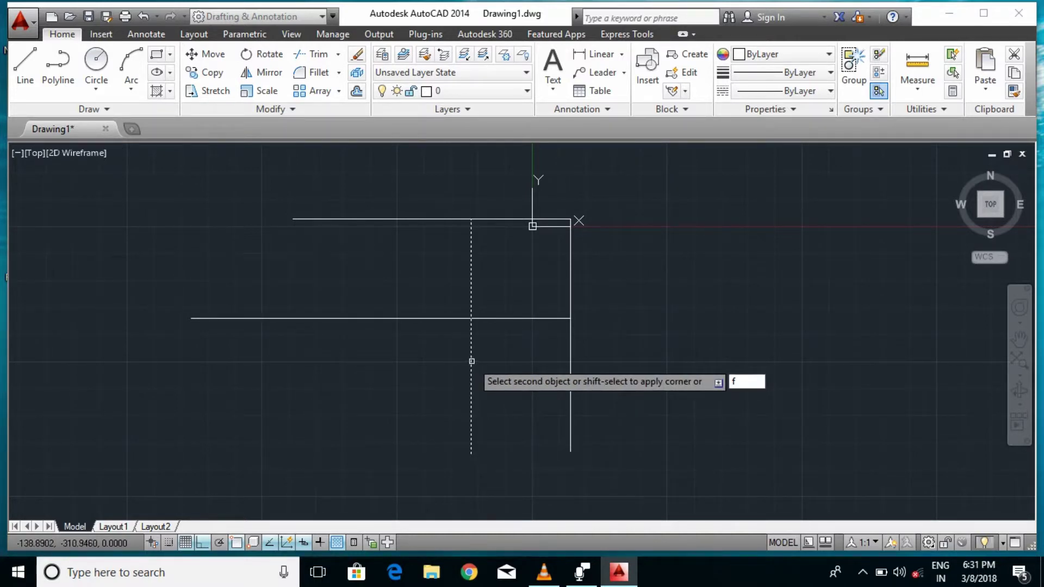
key(Return)
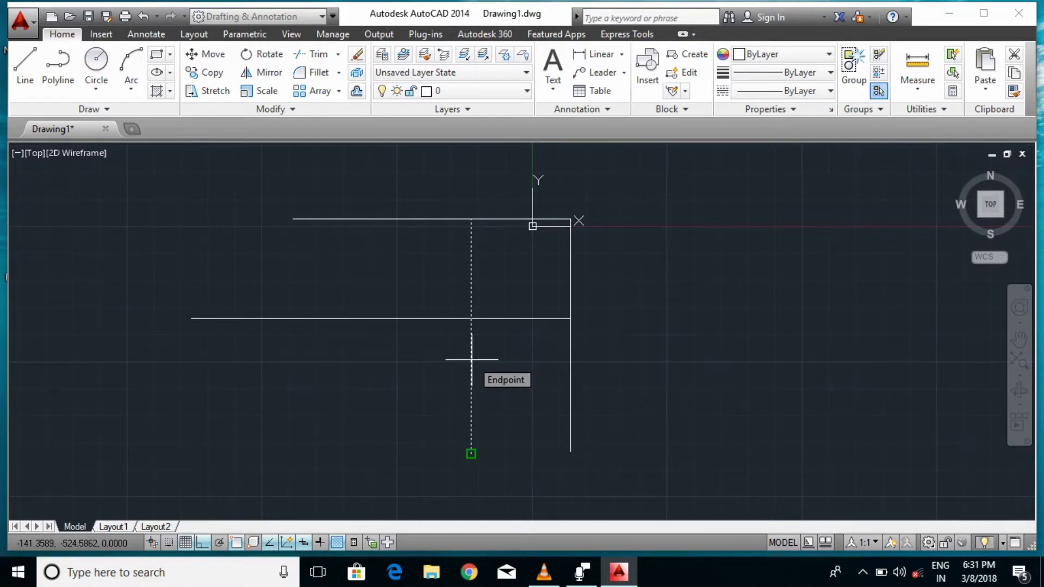
click(471, 354)
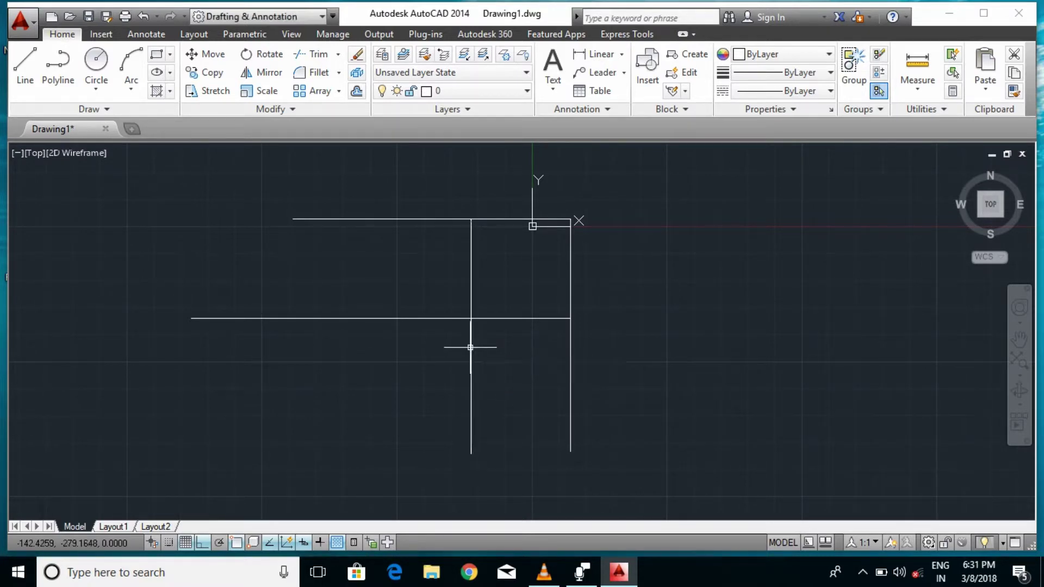
click(387, 321)
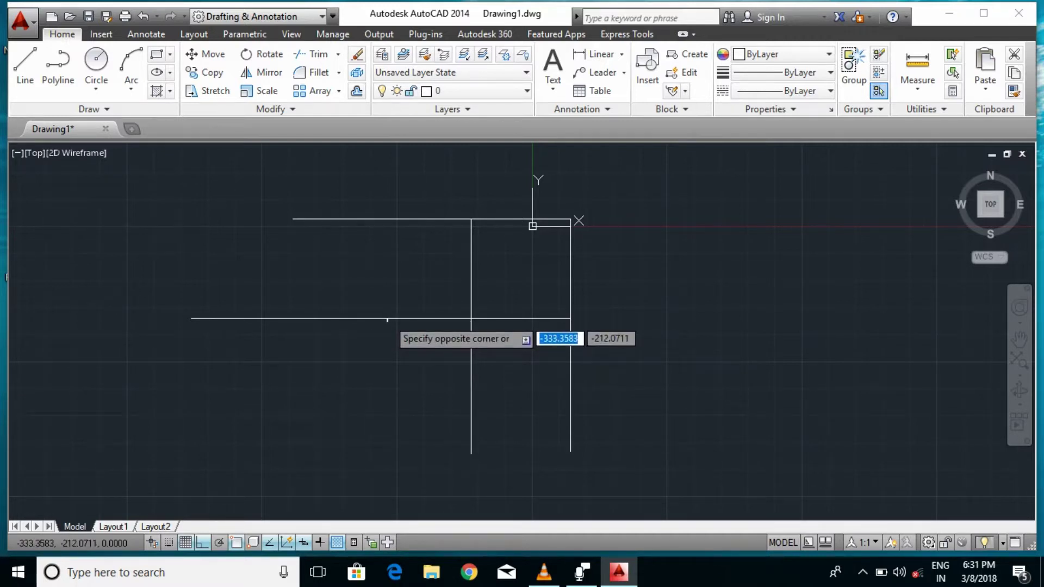
click(388, 318)
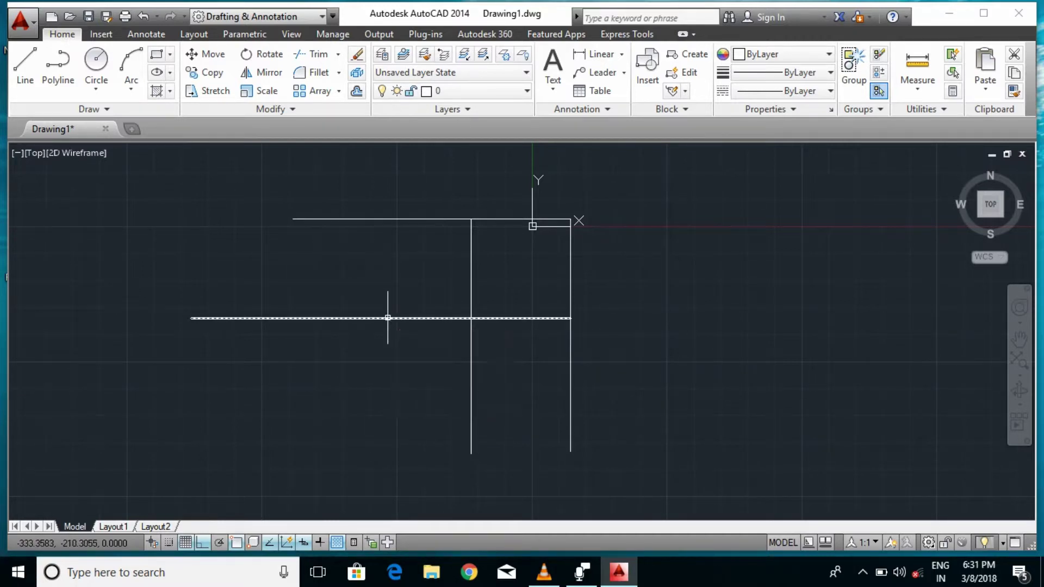
click(388, 318)
text(F)
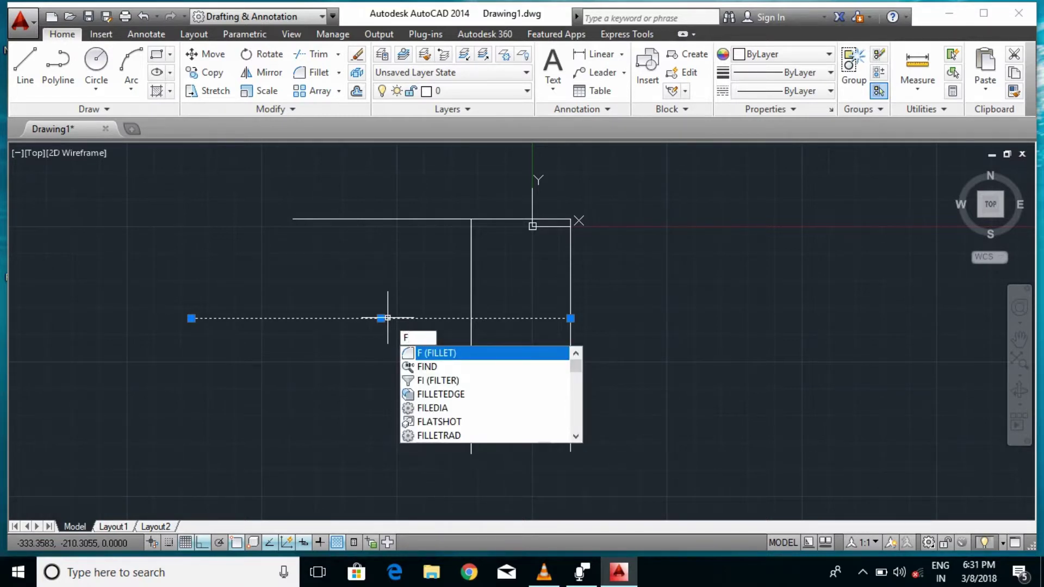
key(Escape)
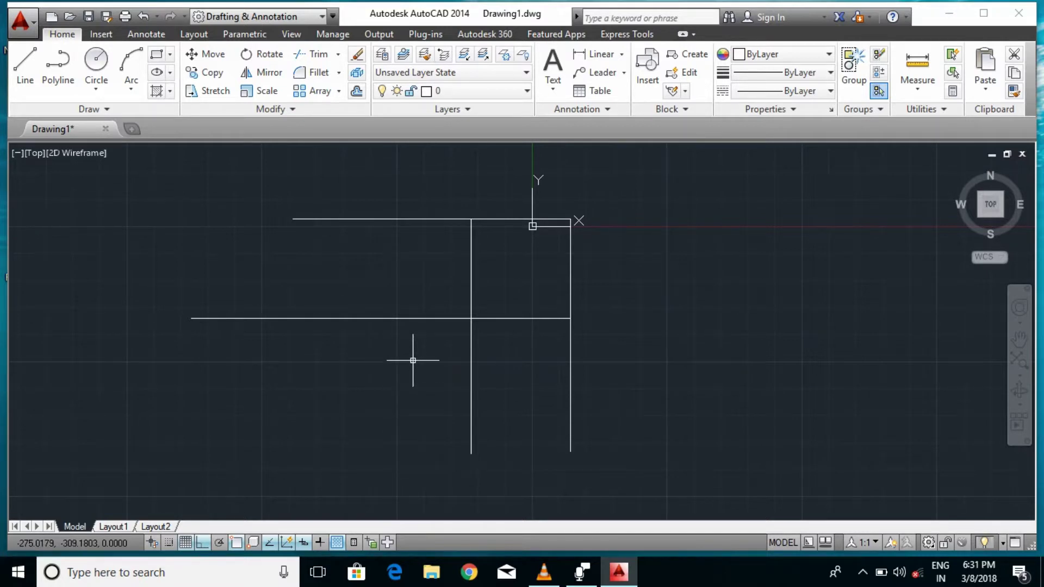
Fillet the lower horizontal wall line with the inner vertical line into a clean corner
text(f)
key(Return)
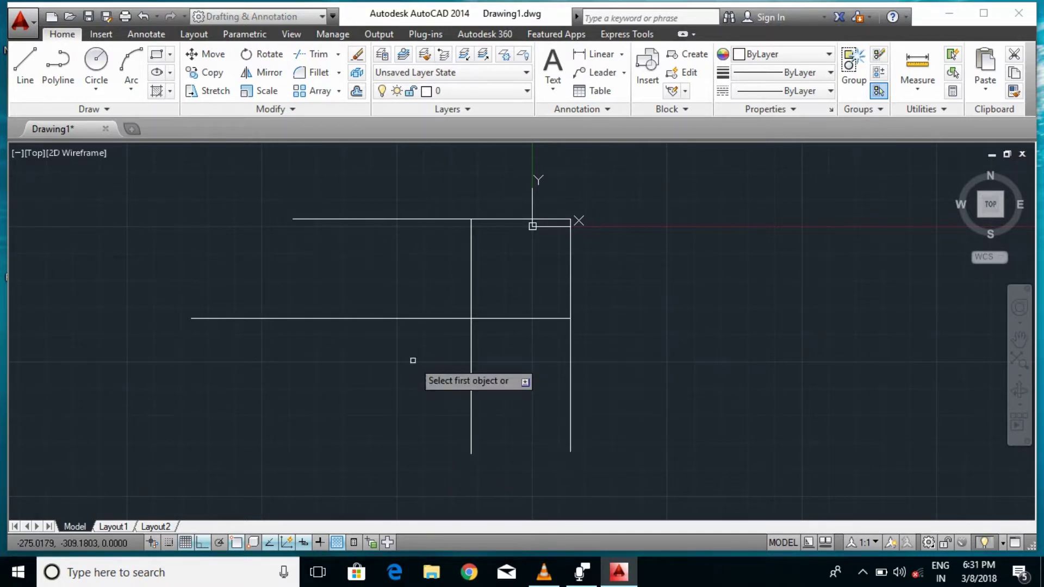
click(404, 318)
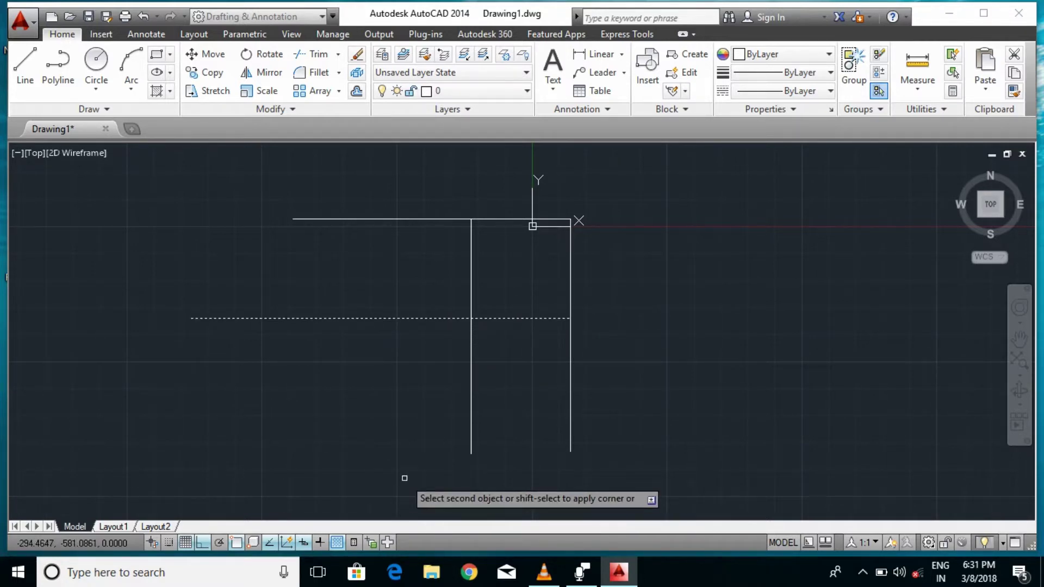
click(470, 380)
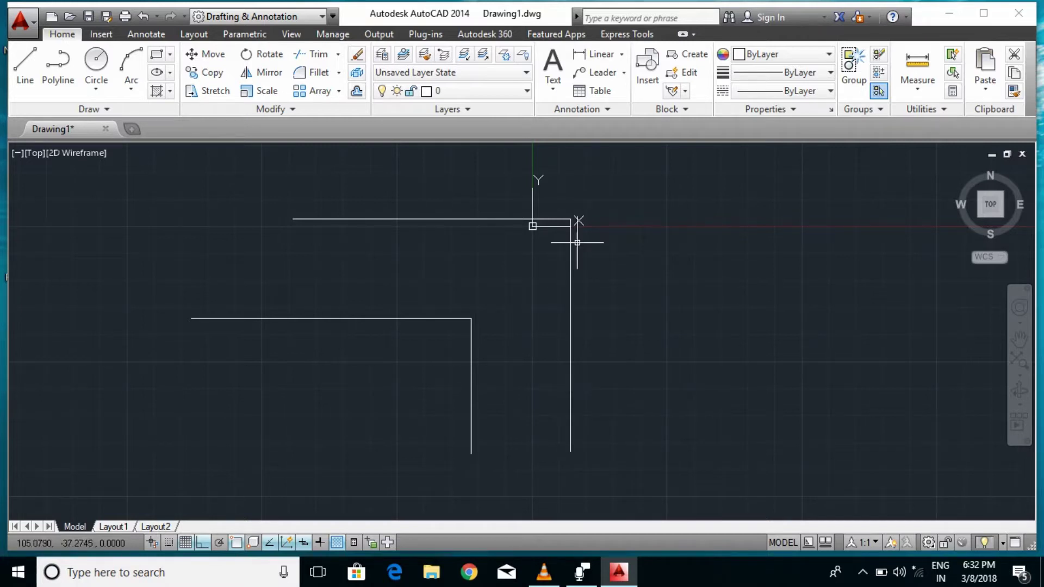
click(571, 408)
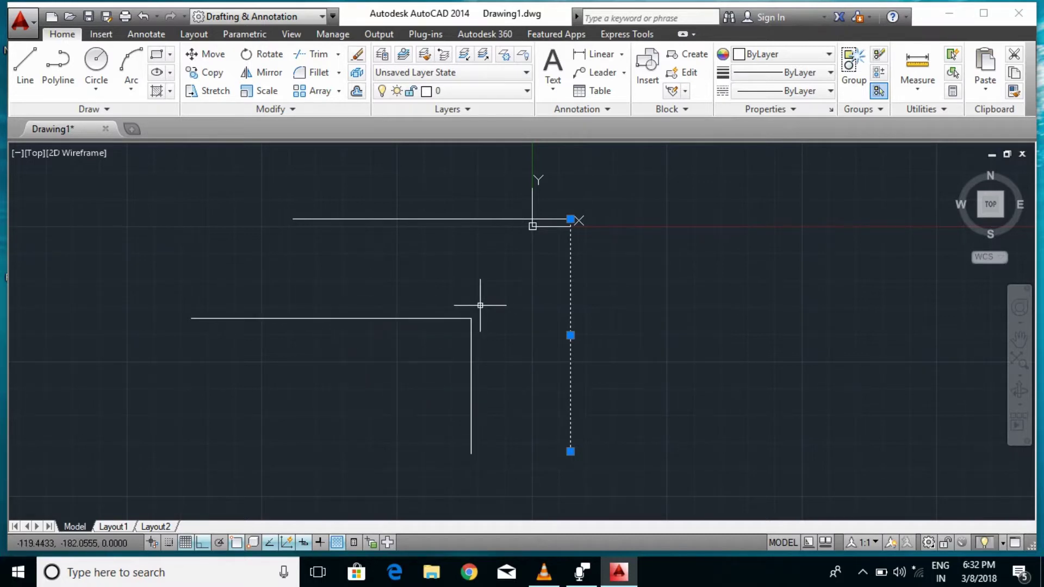
key(Escape)
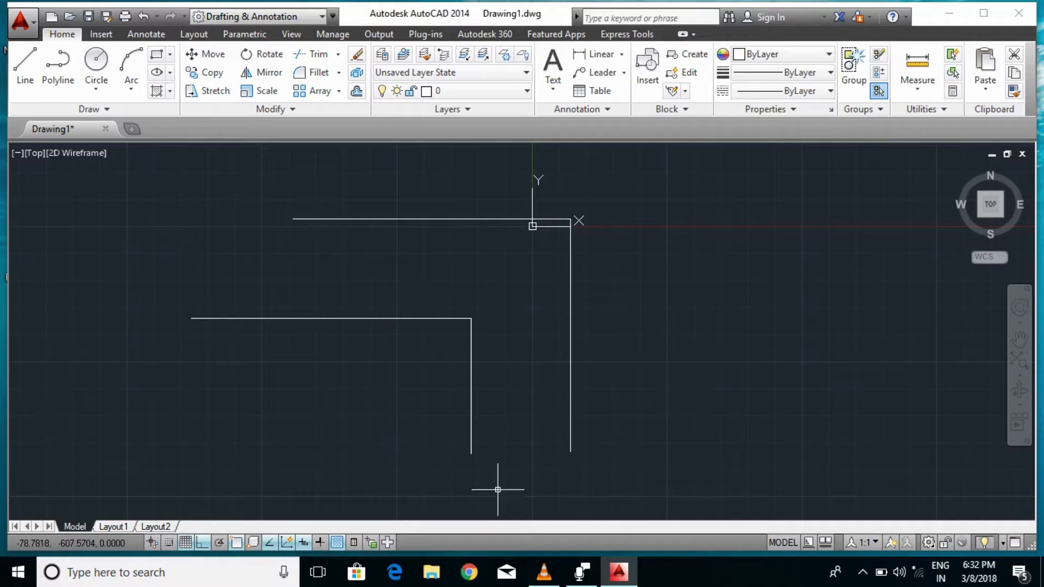
mouse_move(439, 319)
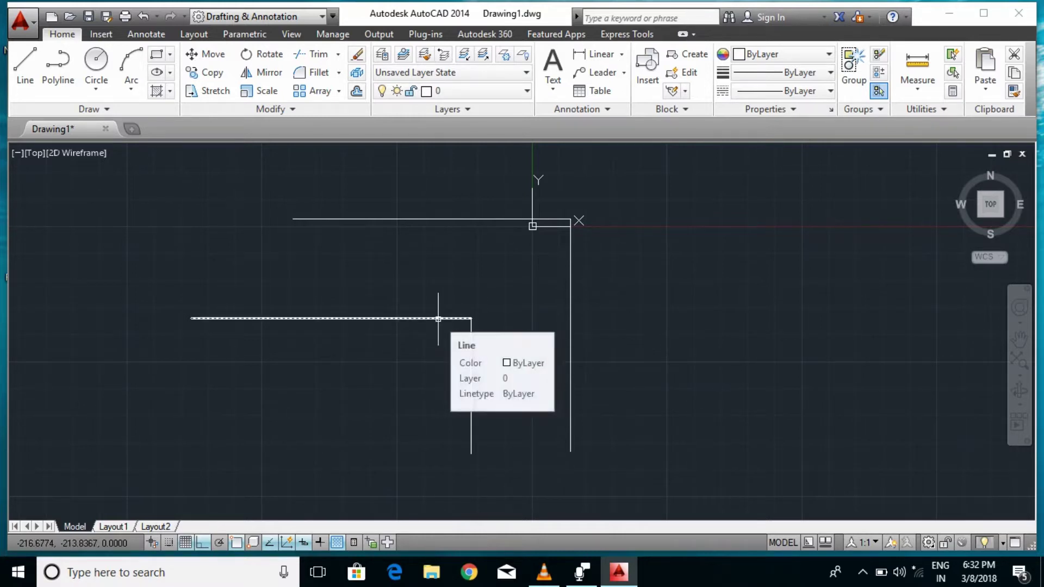
click(438, 319)
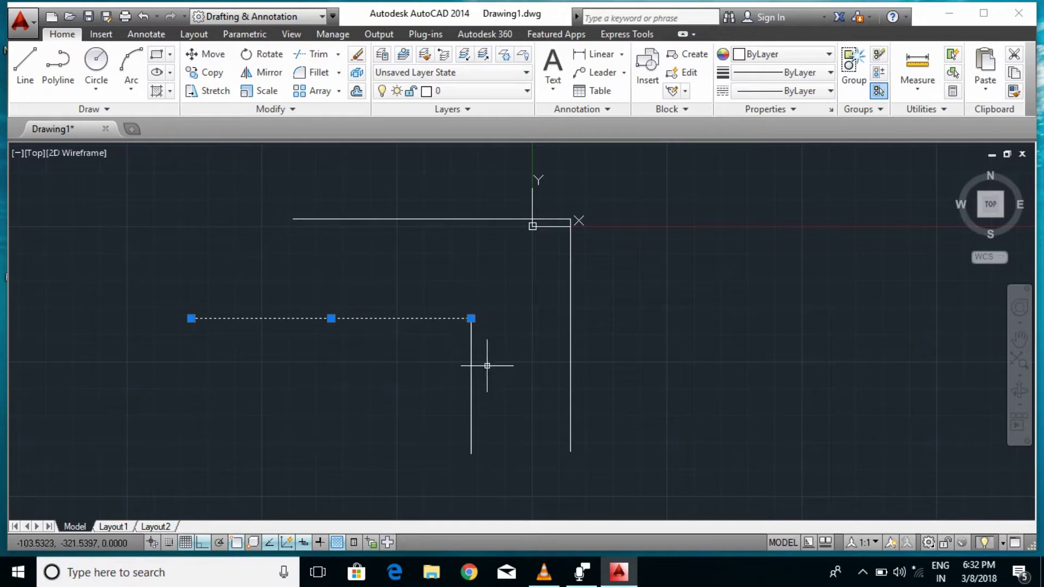
key(Escape)
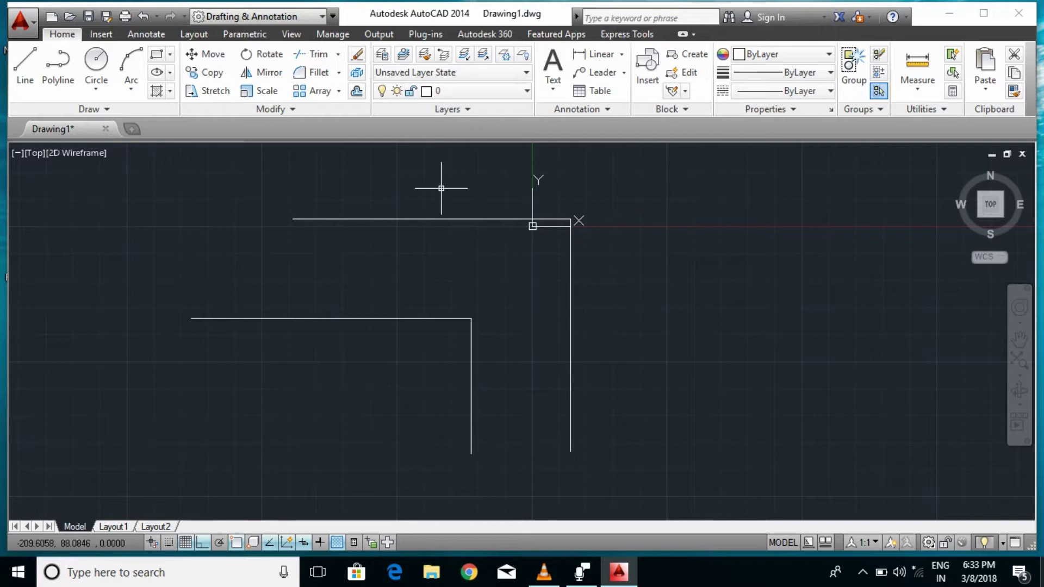
Offset the inner vertical wall line 3000 to the left
scroll(560, 275, down, 2)
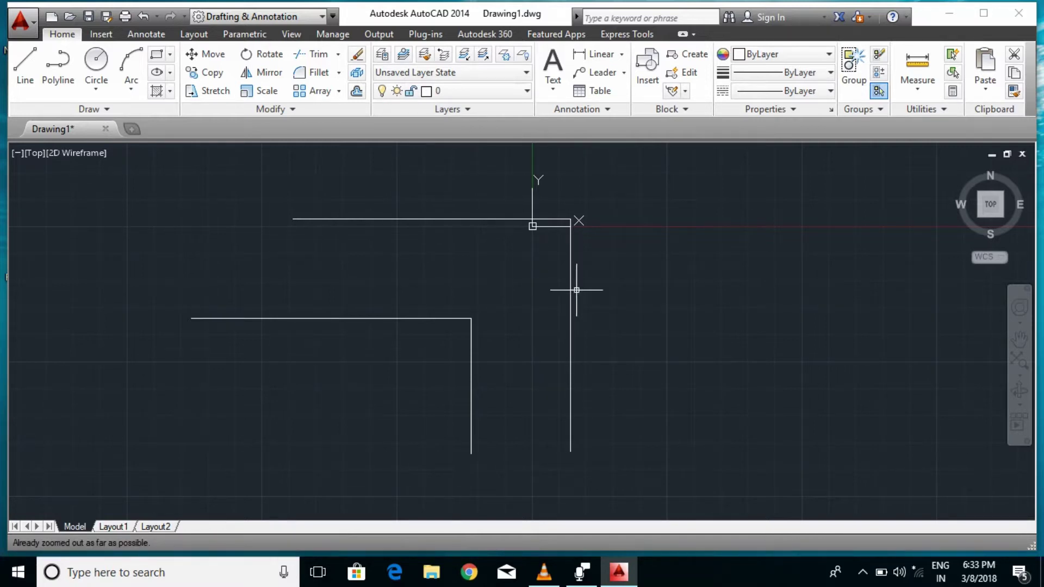
scroll(618, 324, down, 2)
text(z)
key(Return)
scroll(617, 327, up, 2)
scroll(625, 304, down, 6)
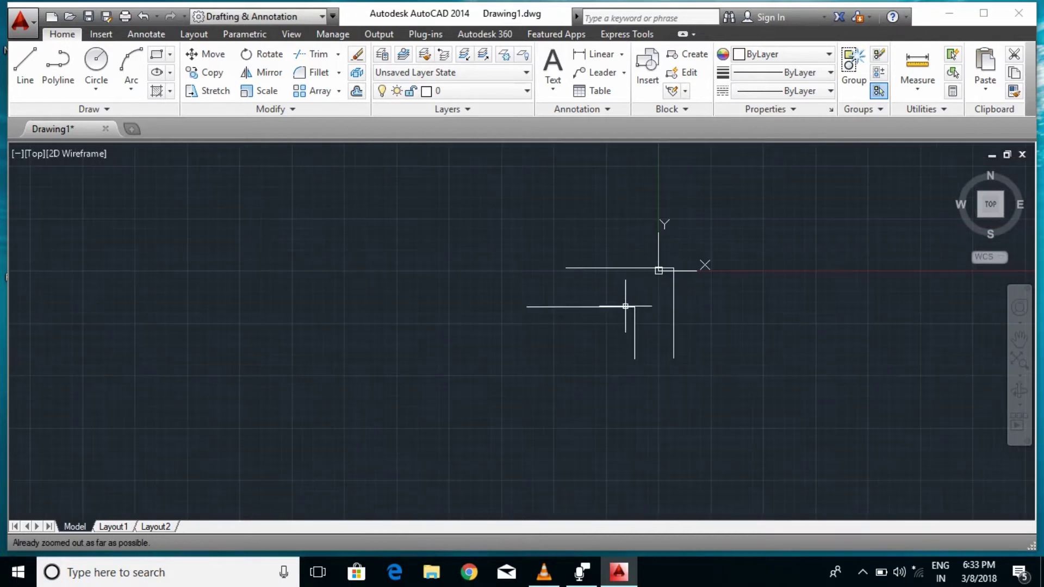
text(o)
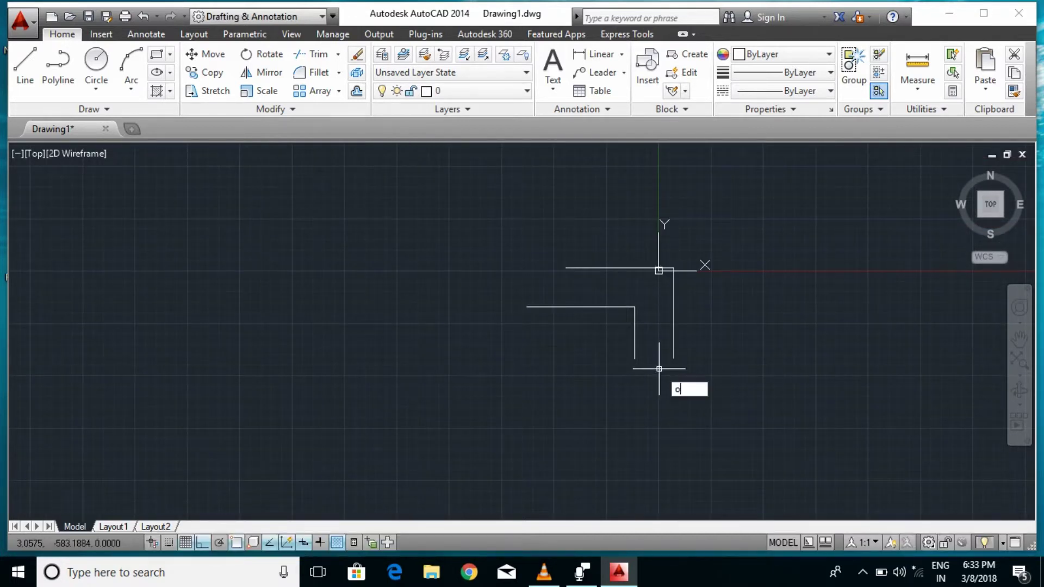
key(Return)
text(3000)
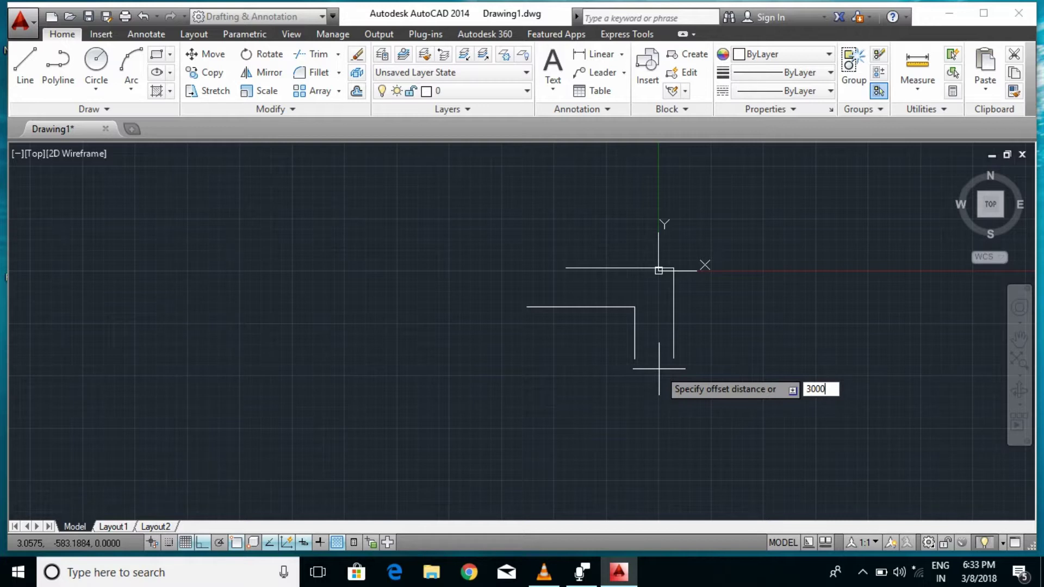
key(Return)
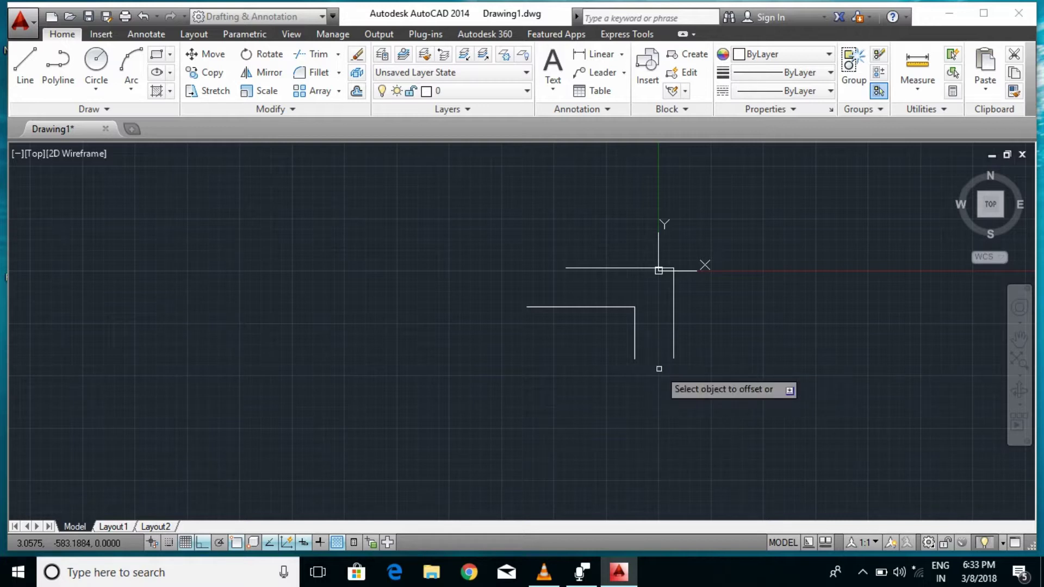
click(634, 329)
click(481, 328)
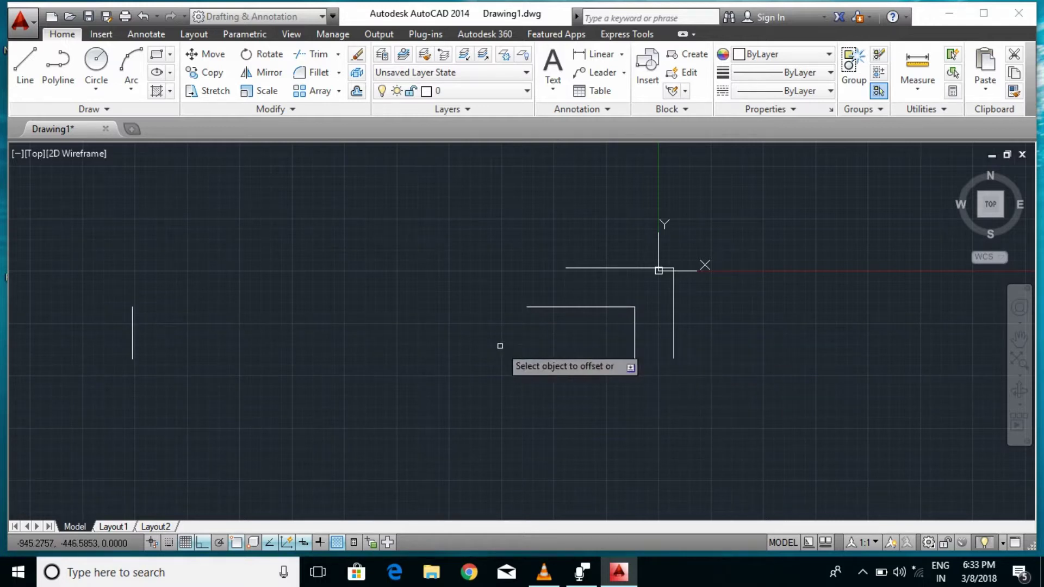
Offset the inner horizontal wall line 5000 downward
key(Return)
key(Return)
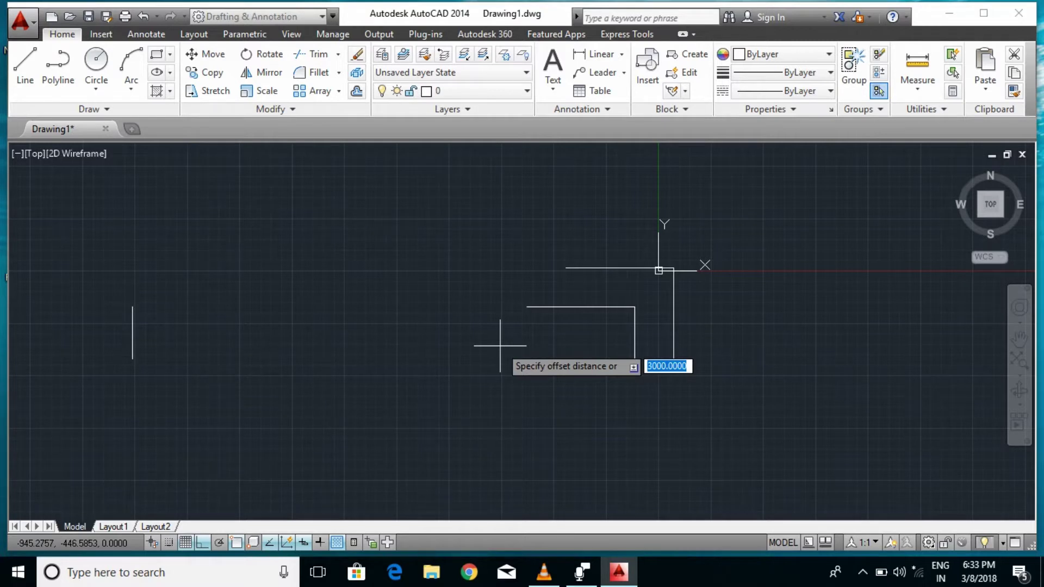
text(5)
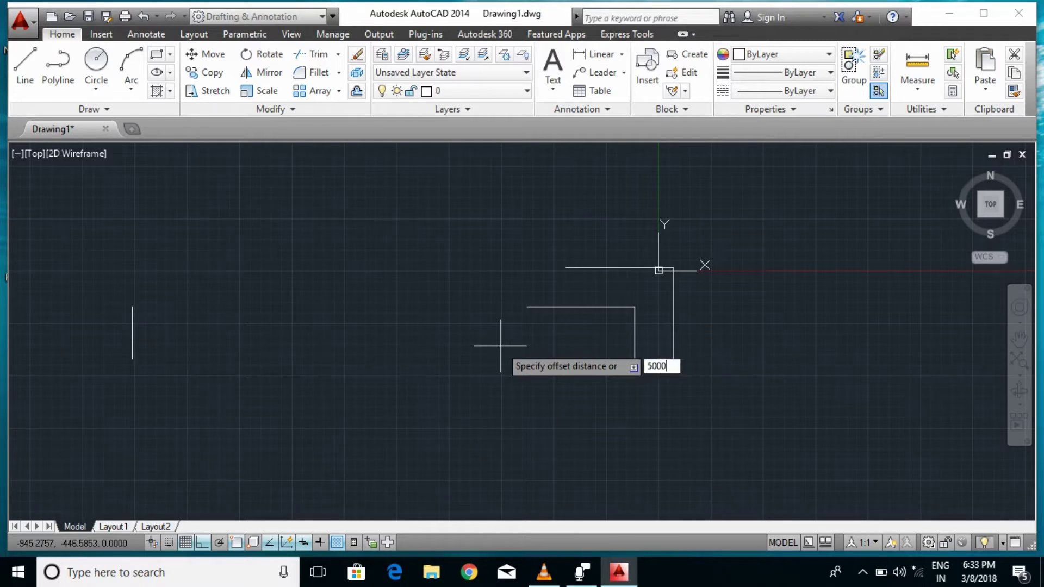
key(Return)
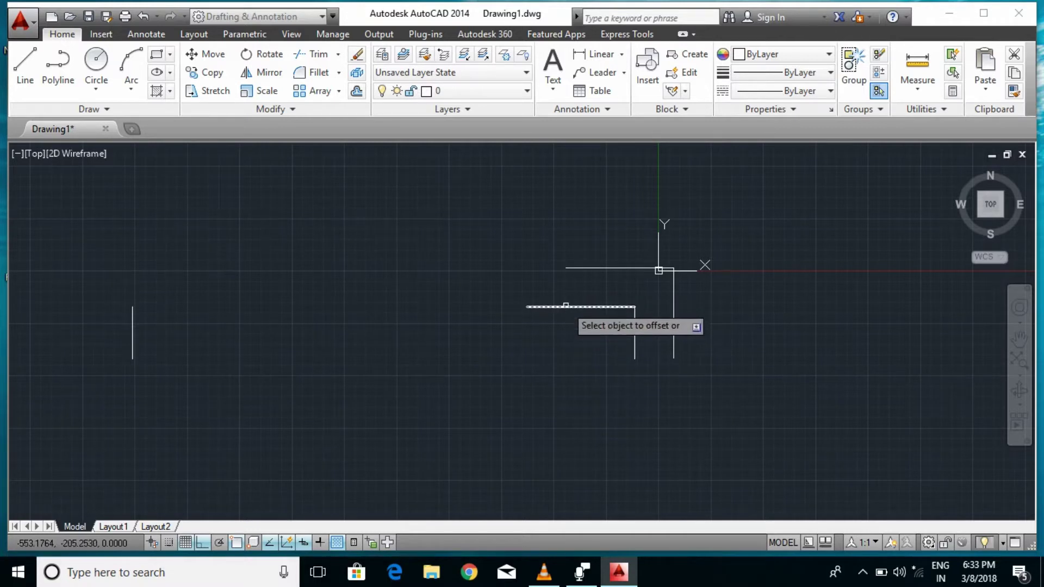
key(Escape)
Fillet the top-left, bottom-left and bottom-right corners to close the inner room rectangle
scroll(550, 348, down, 3)
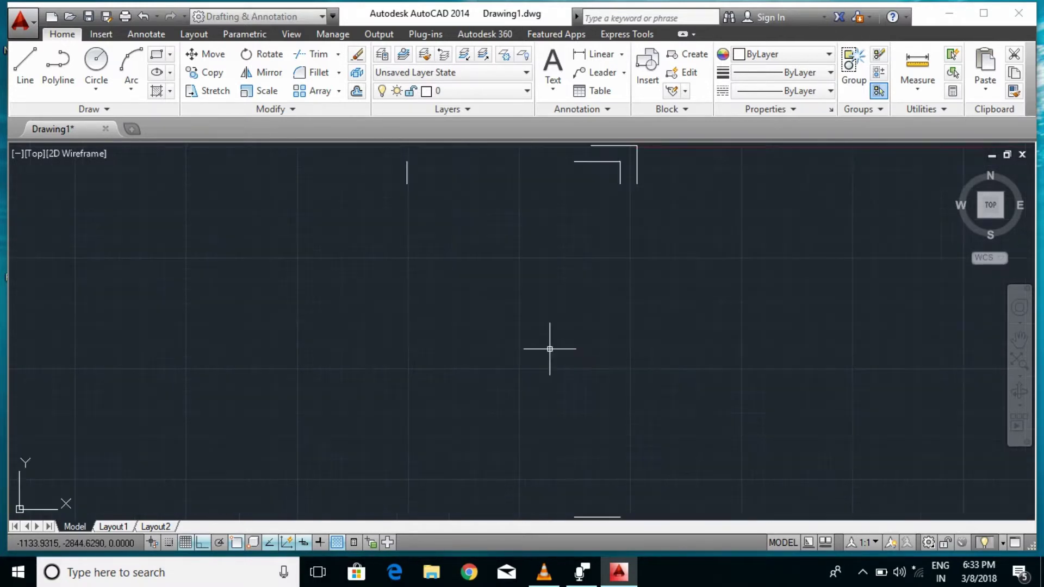
scroll(380, 286, down, 3)
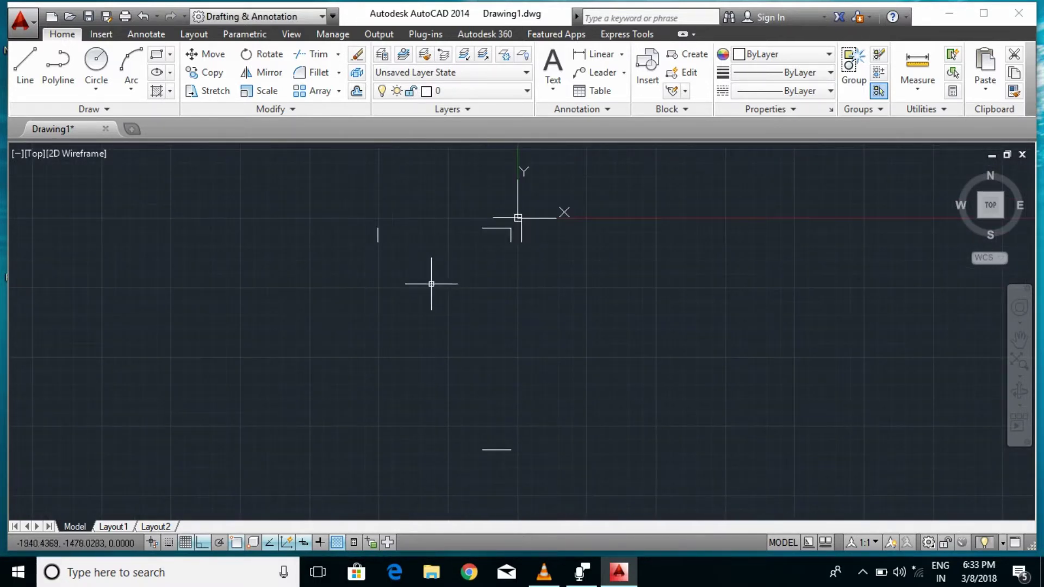
text(f)
key(Return)
click(482, 228)
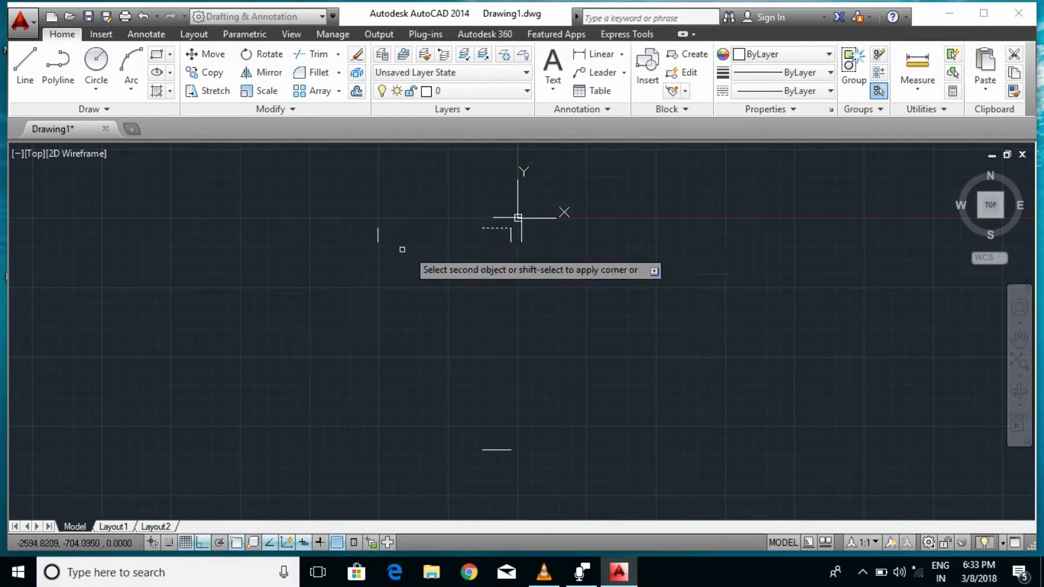
click(378, 234)
key(Return)
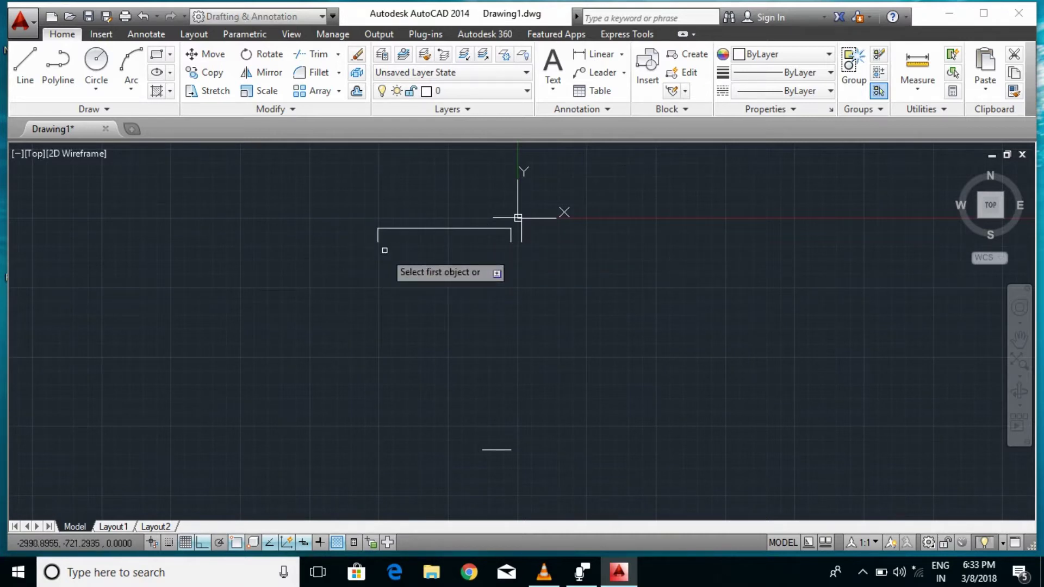
click(378, 237)
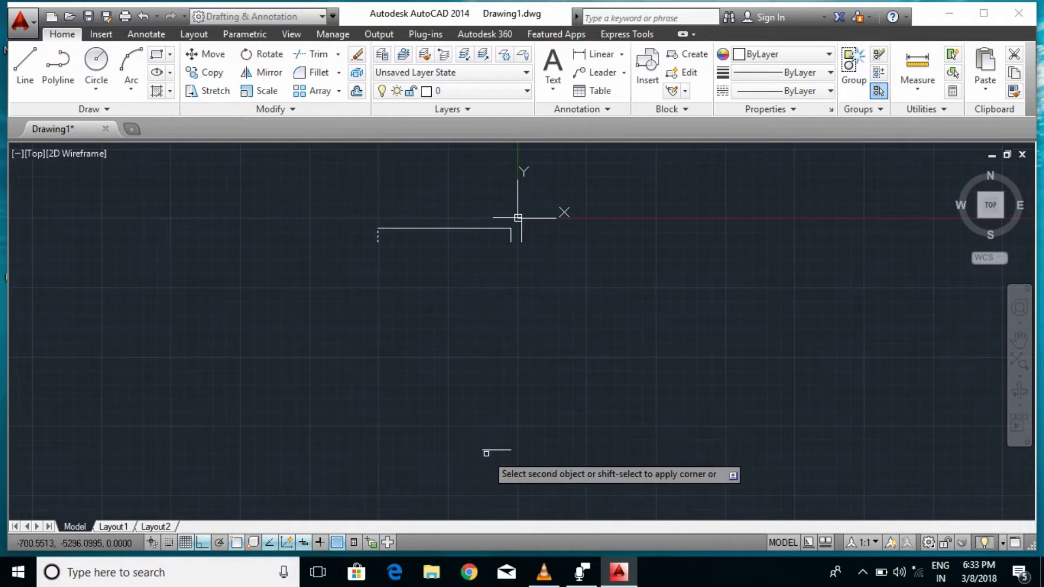
click(485, 449)
key(Return)
click(499, 449)
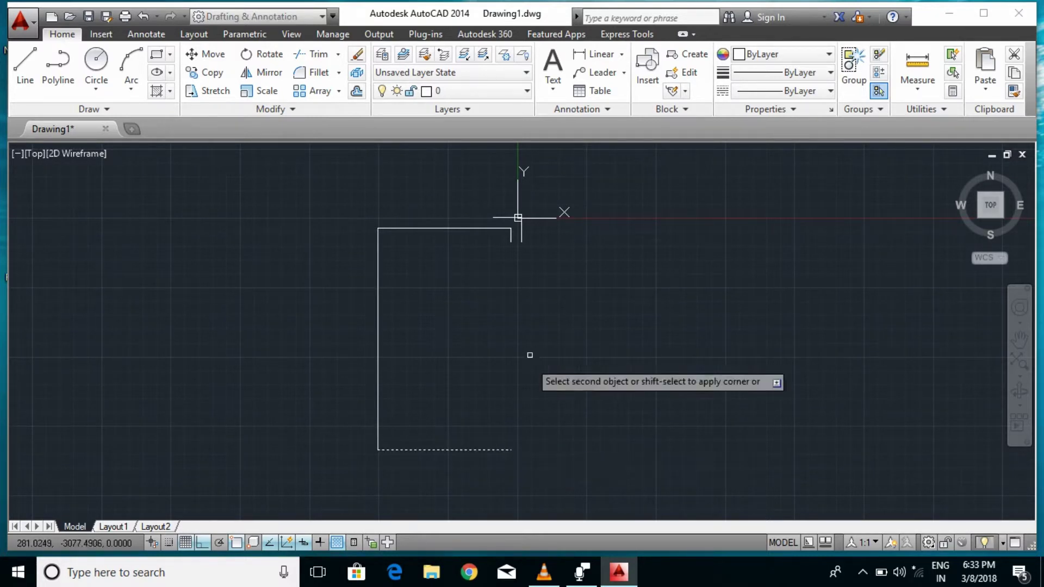
click(511, 238)
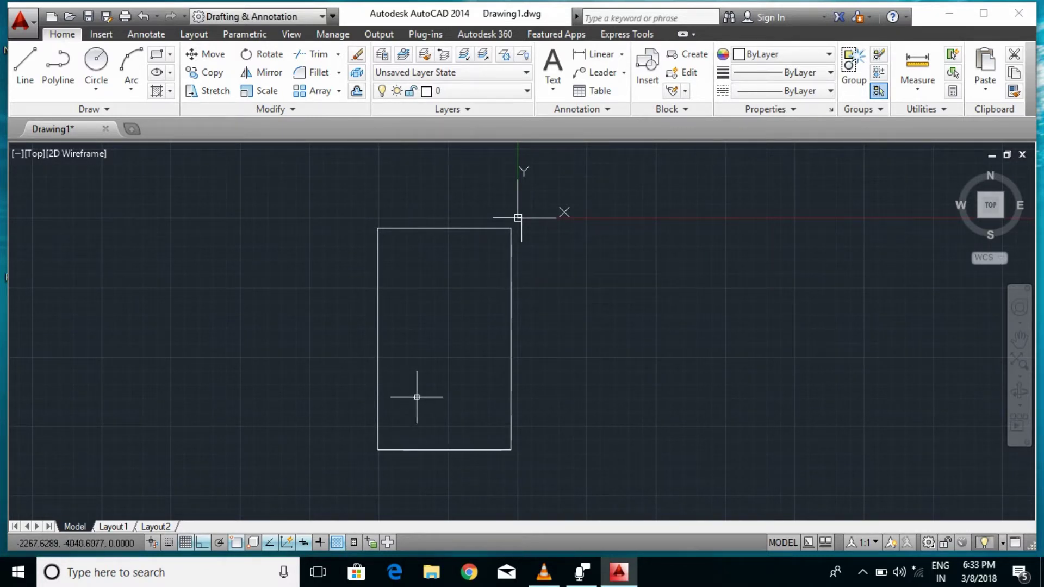
Offset the rectangle's bottom edge 250 downward and its left edge 250 to the left
text(o)
key(Return)
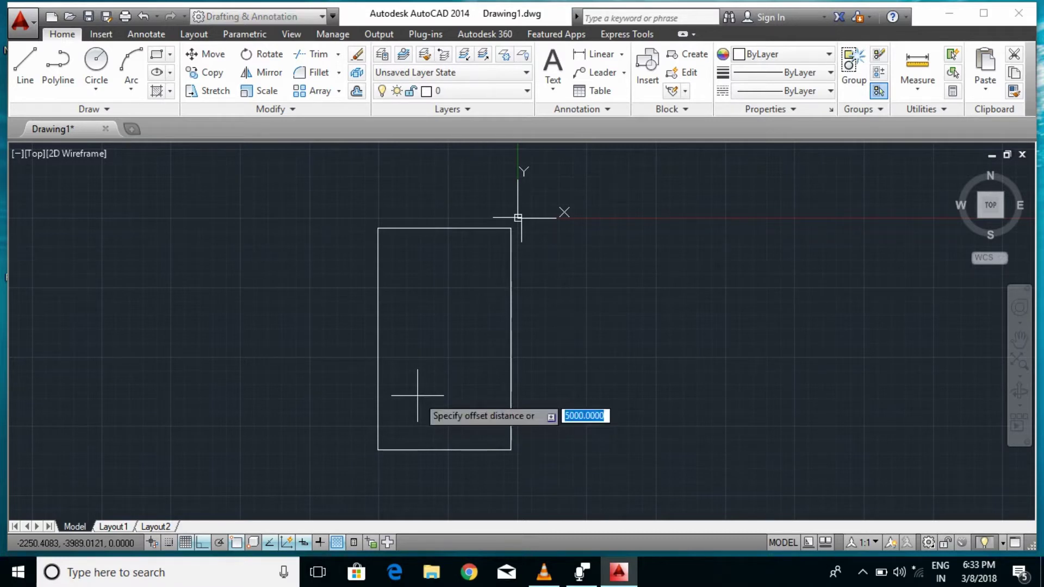
text(250)
key(Return)
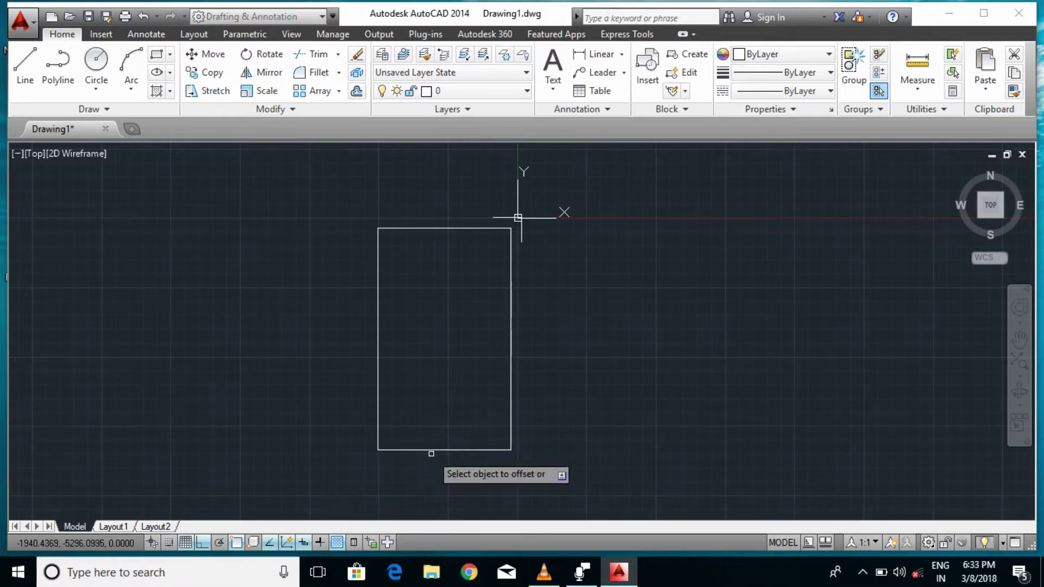
click(432, 450)
click(384, 455)
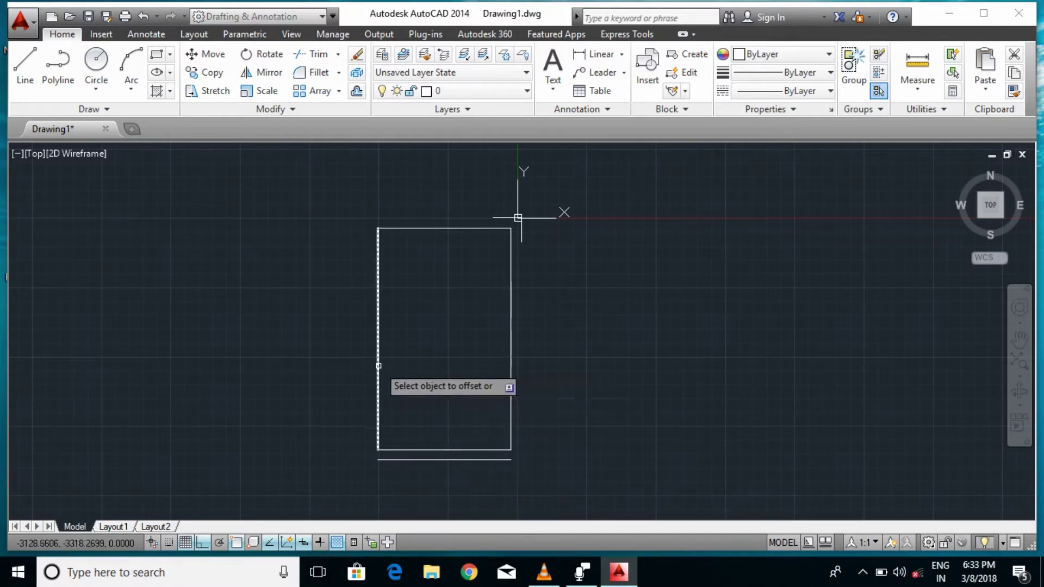
click(379, 366)
click(360, 359)
key(Escape)
Fillet the outer bottom/right, top/left and left/bottom line pairs into sharp corners
text(f)
key(Return)
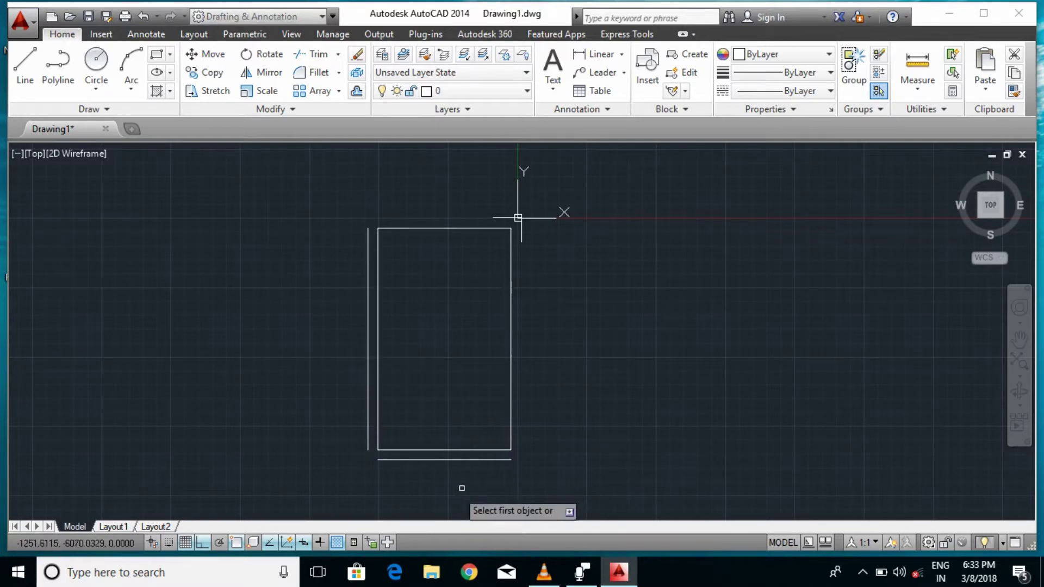
click(506, 459)
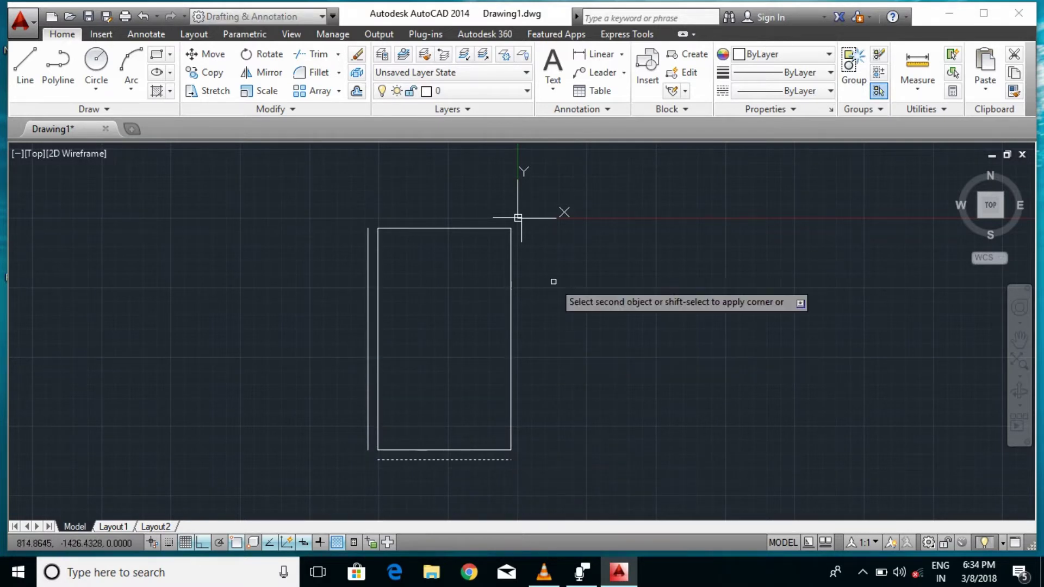
click(521, 232)
key(Return)
click(502, 218)
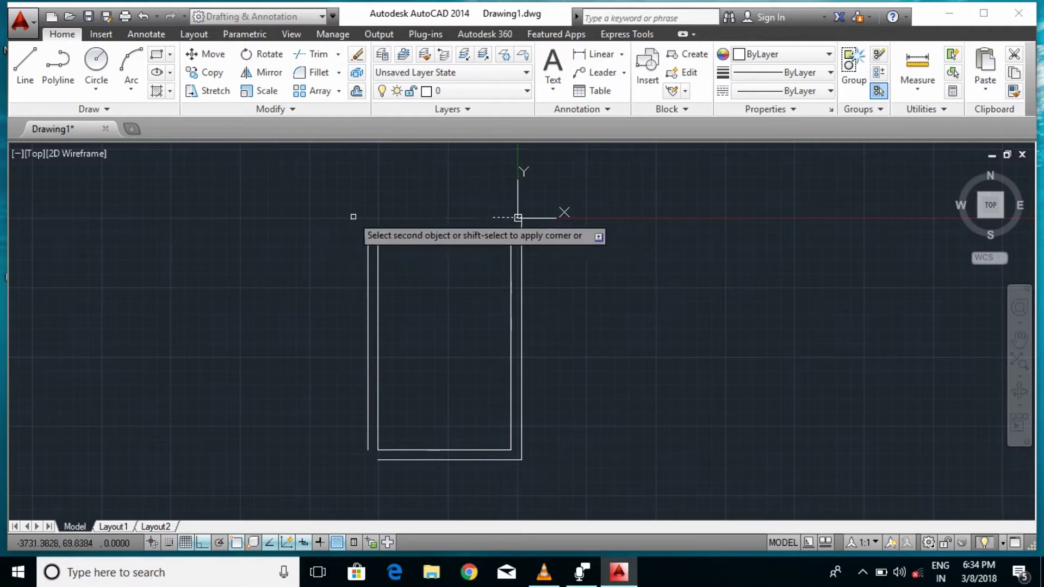
click(367, 232)
key(Return)
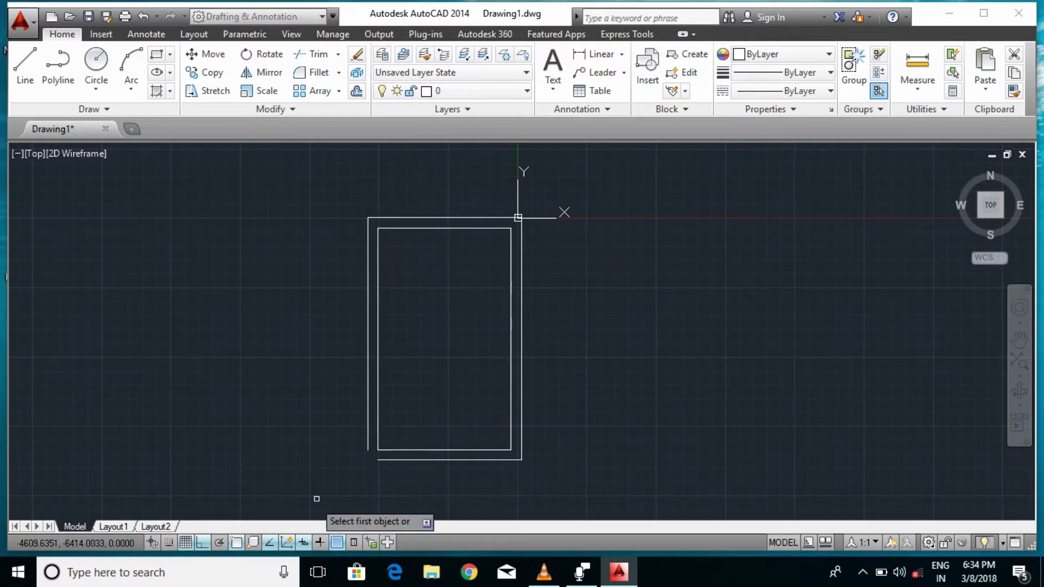
click(368, 433)
click(390, 460)
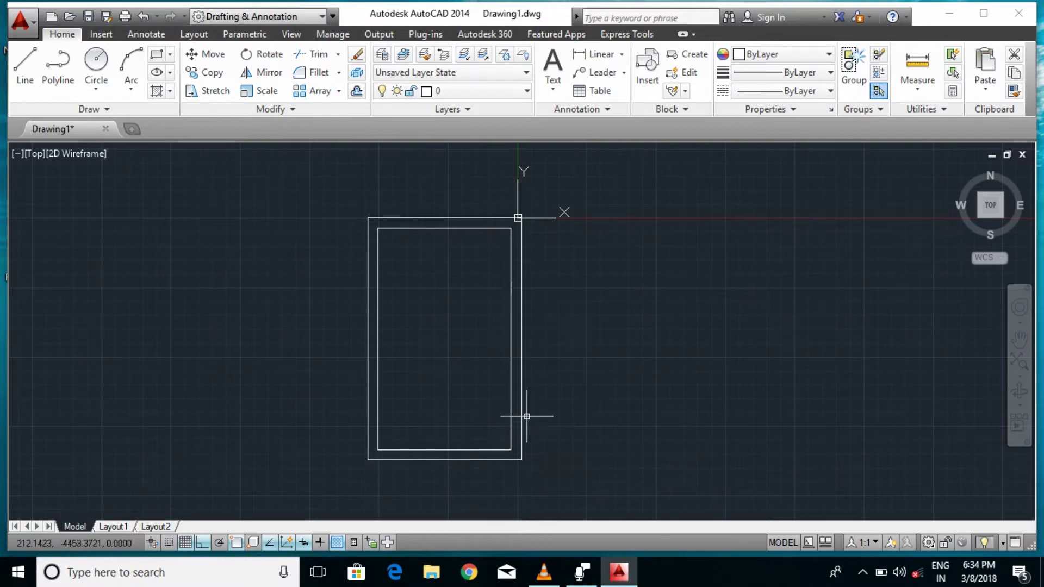
Extend the inner bottom wall line left to the outer left wall line as boundary
scroll(330, 473, up, 2)
scroll(444, 452, up, 4)
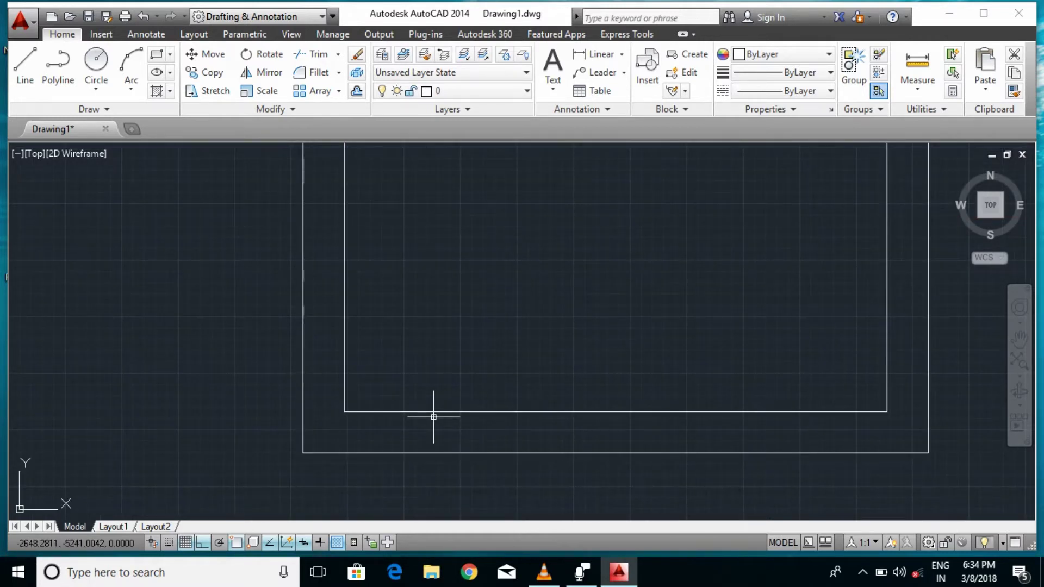
text(ex)
key(Return)
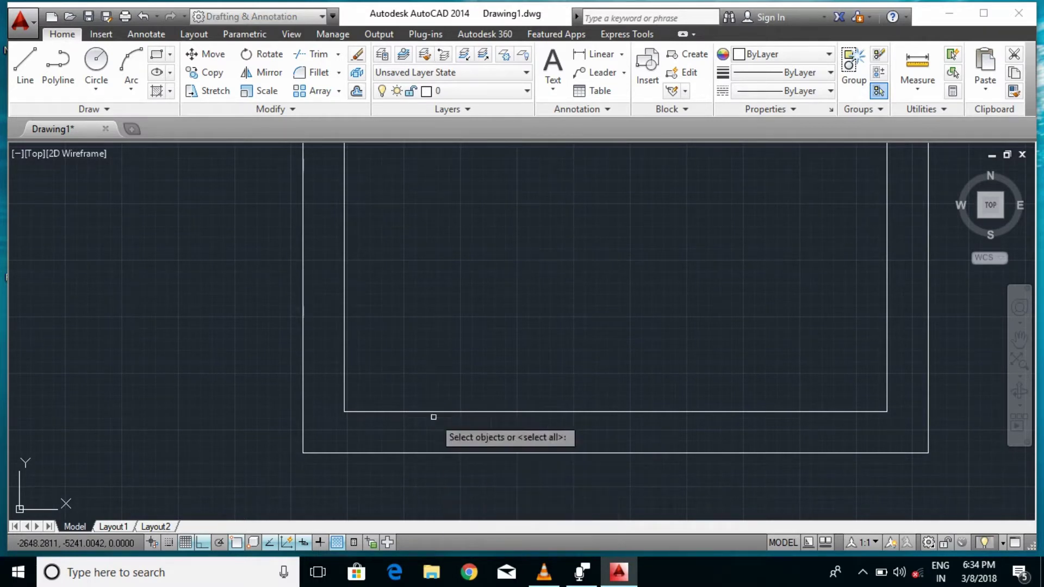
click(303, 390)
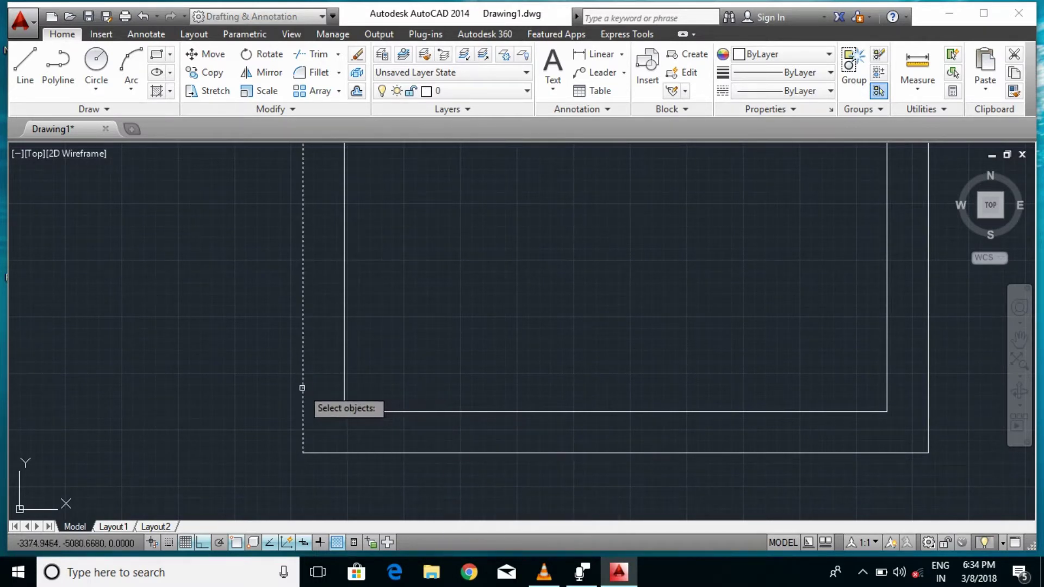
key(Return)
click(346, 412)
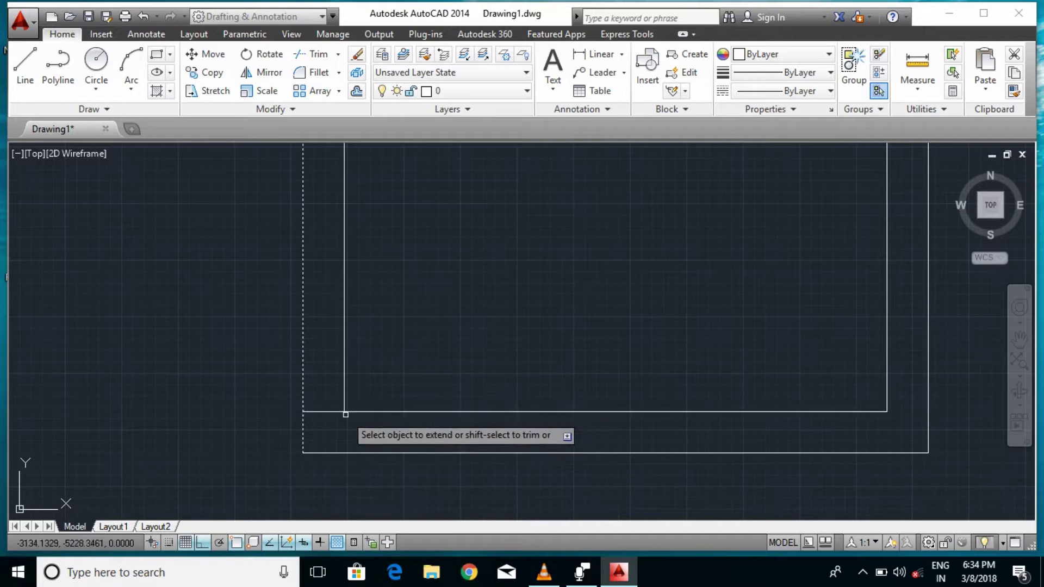
key(Return)
scroll(430, 435, down, 2)
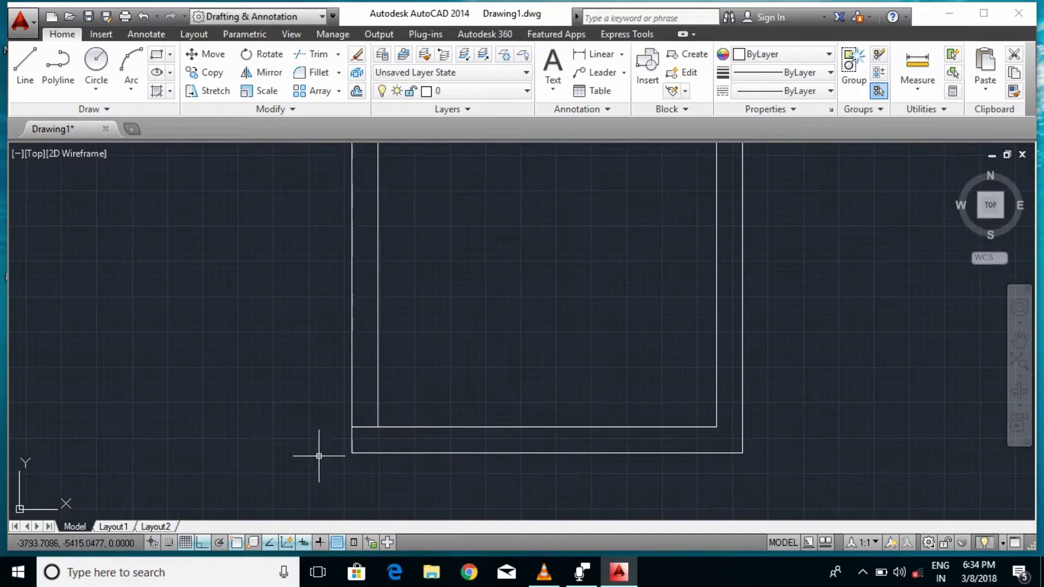
Offset the inner bottom wall line 1200 upward to mark the door height
text(o)
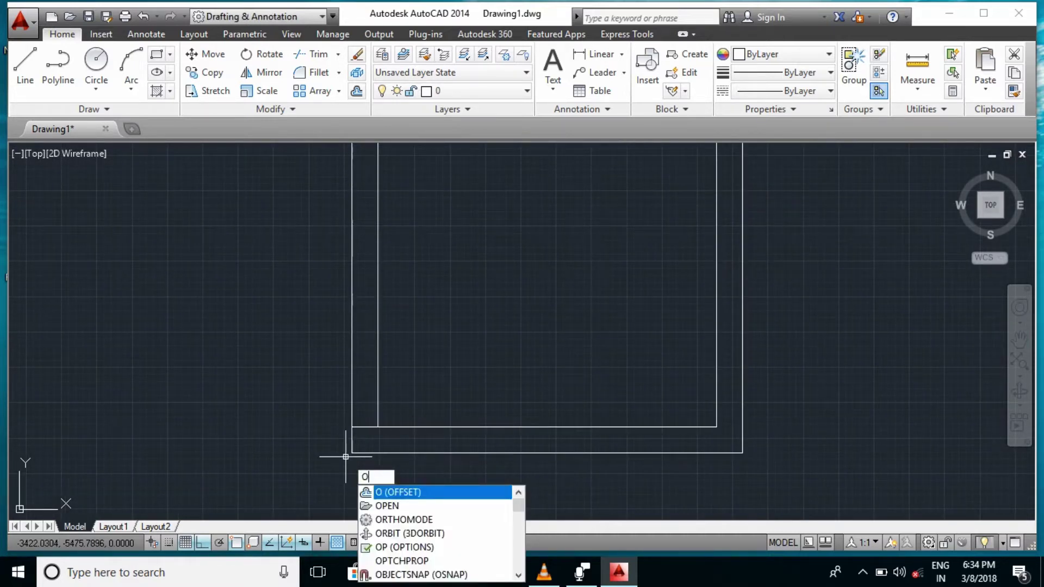
key(Return)
text(1200)
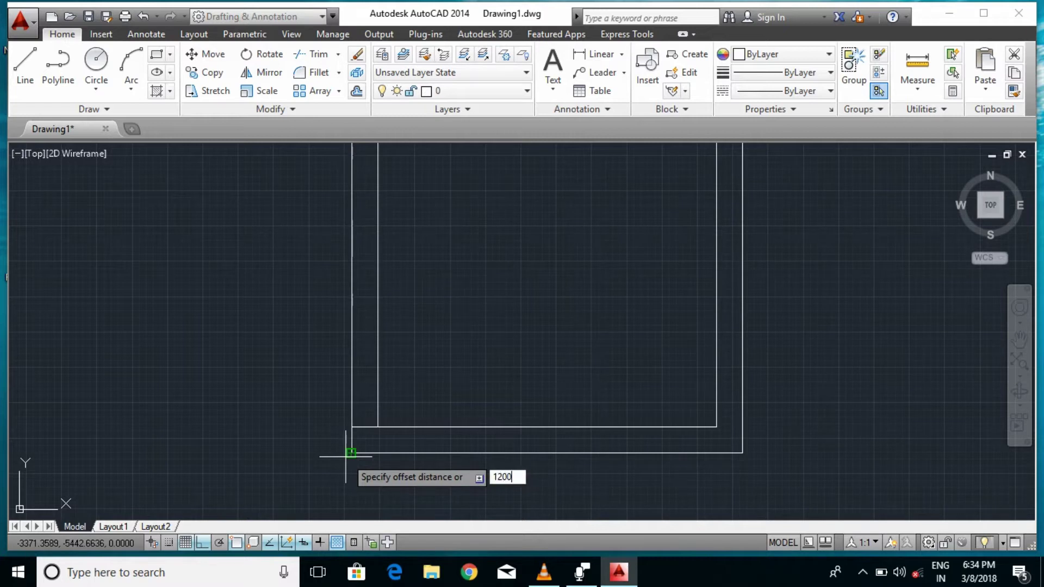
key(Return)
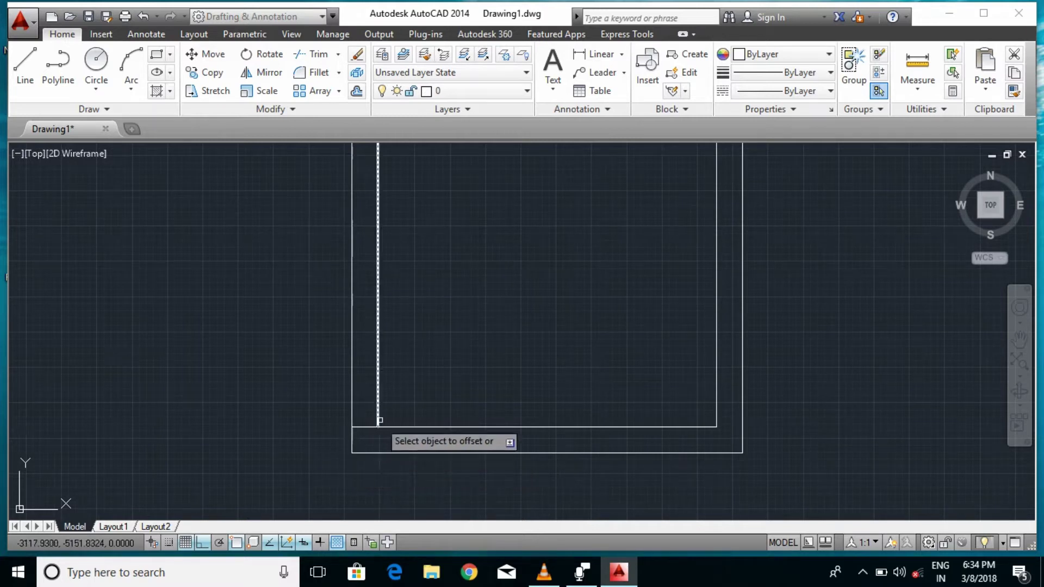
click(391, 427)
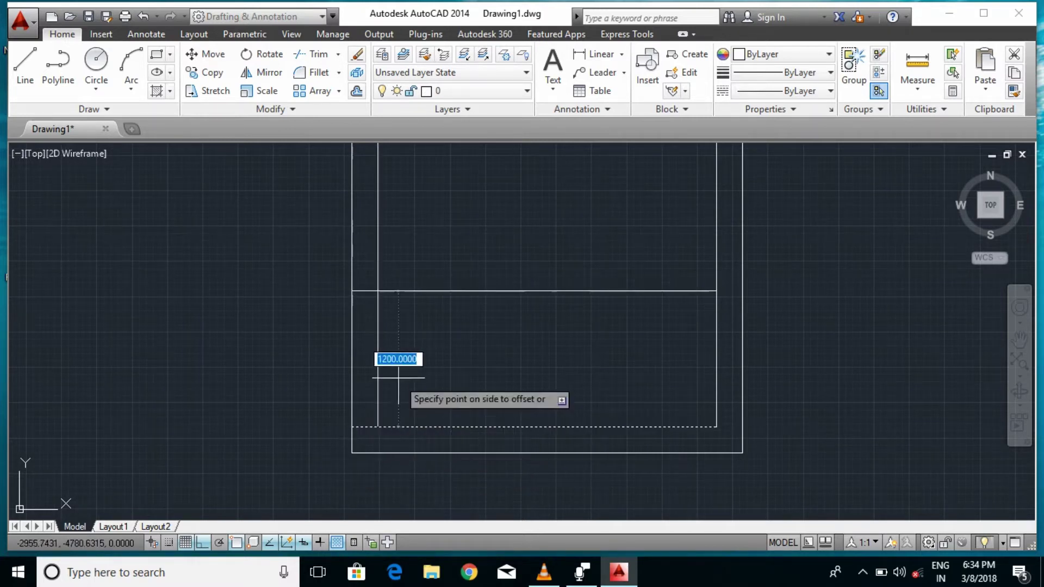
click(395, 375)
Trim the left wall lines between the bottom wall and the 1200 line to form the door gap
scroll(378, 329, down, 4)
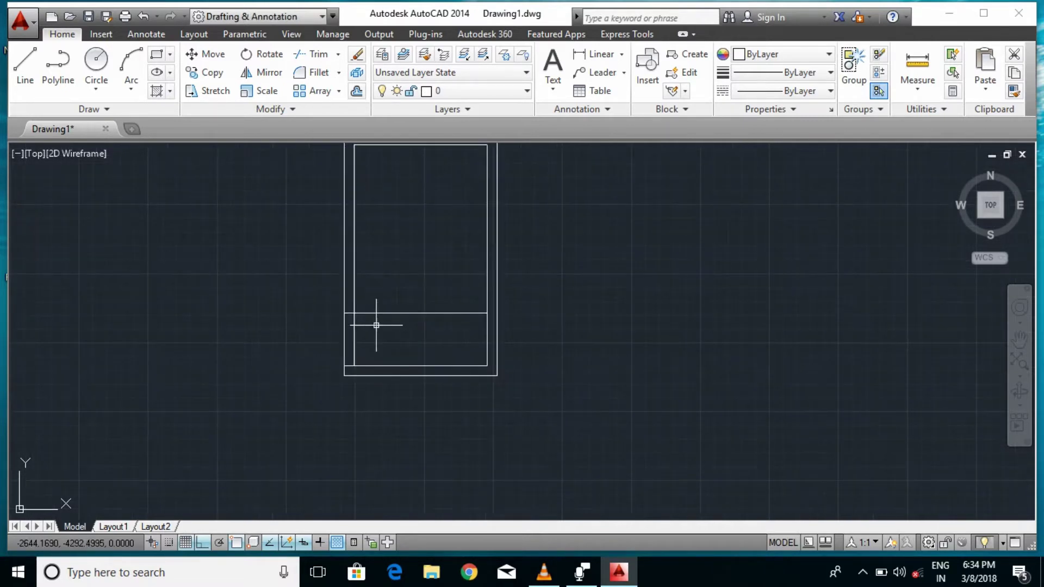
scroll(376, 313, up, 2)
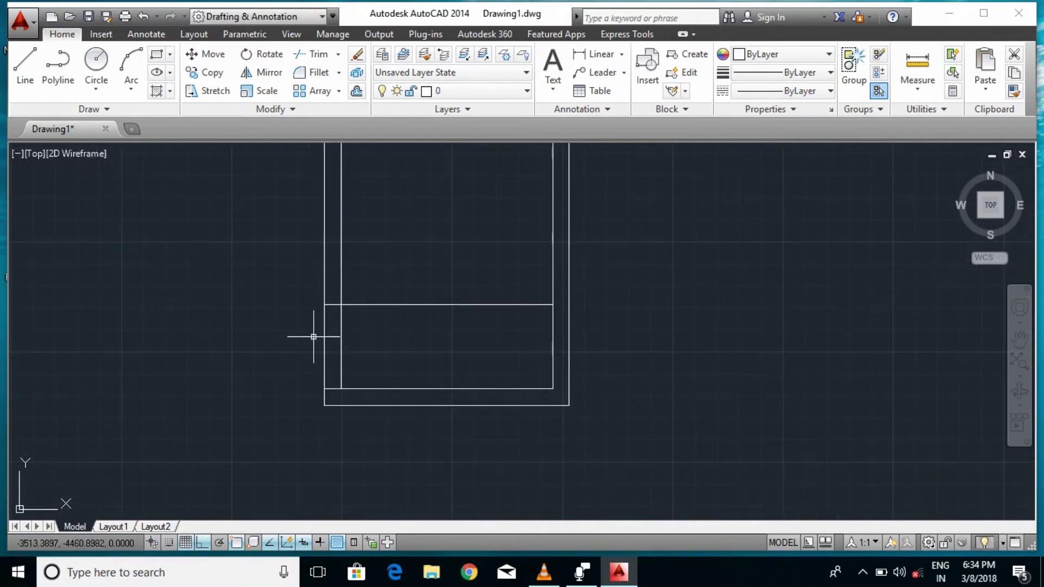
text(t)
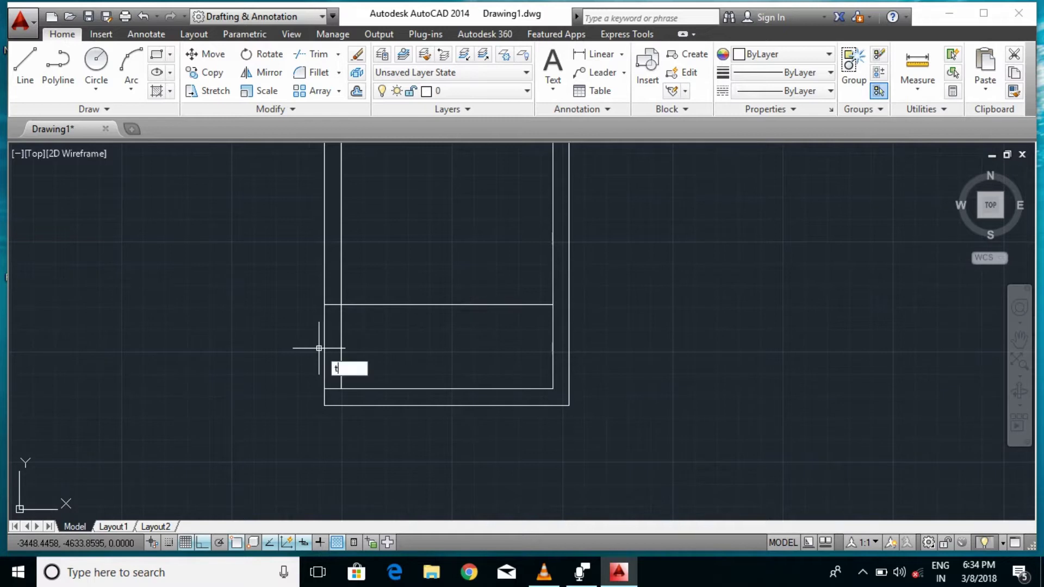
text(r)
key(Return)
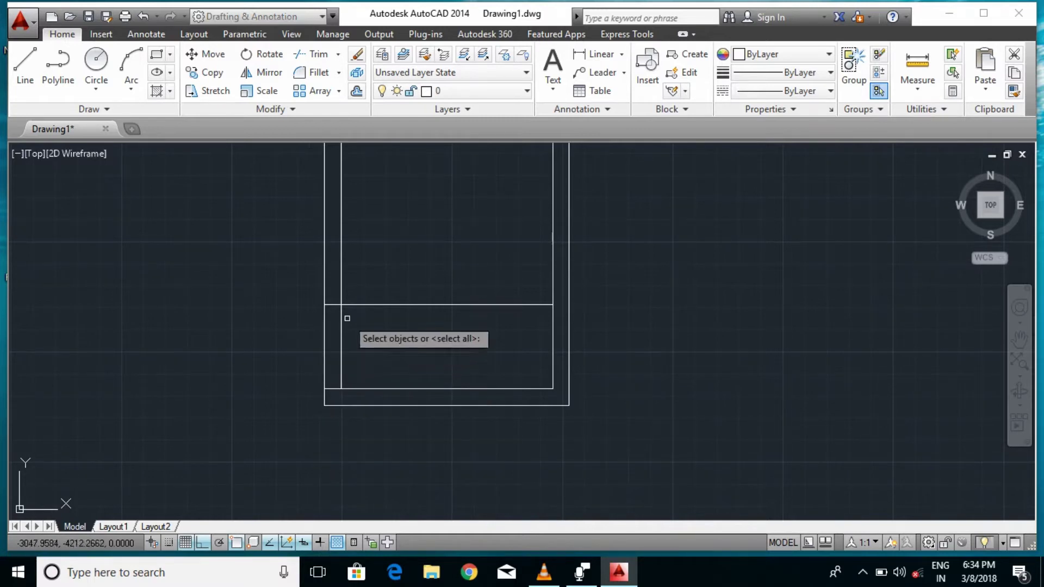
key(Return)
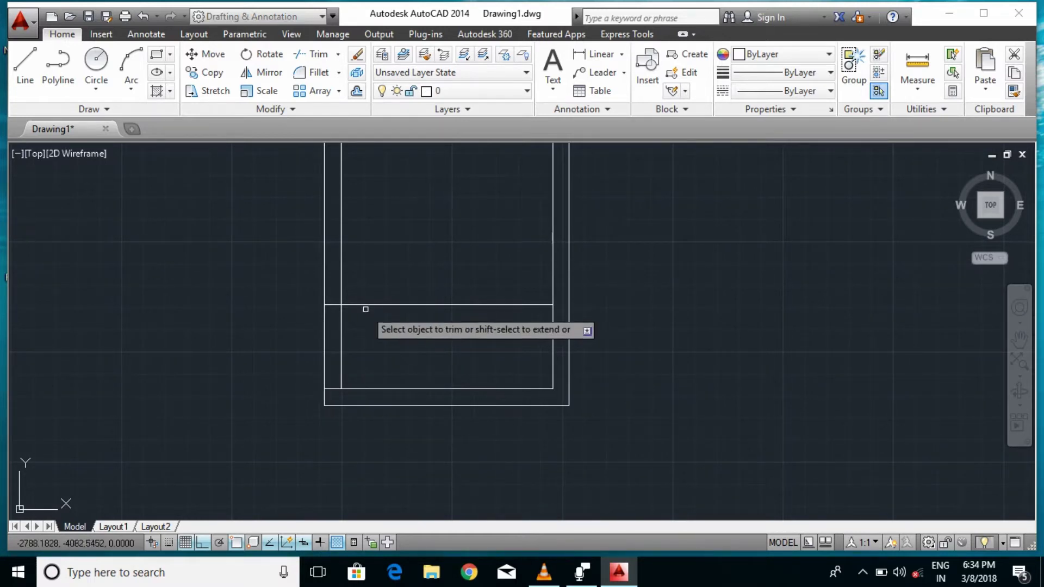
click(367, 311)
click(337, 358)
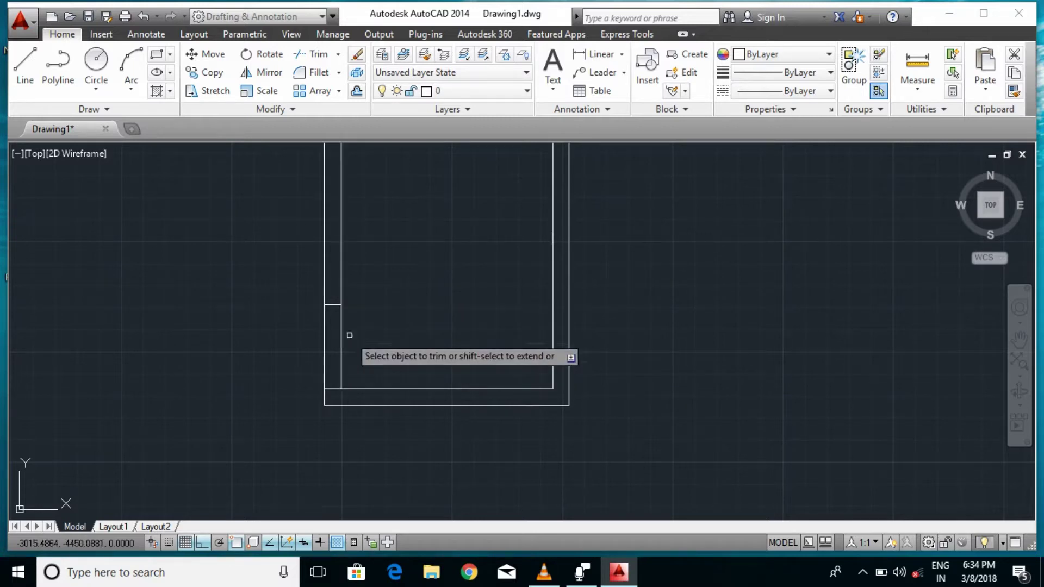
click(357, 323)
click(306, 346)
key(Escape)
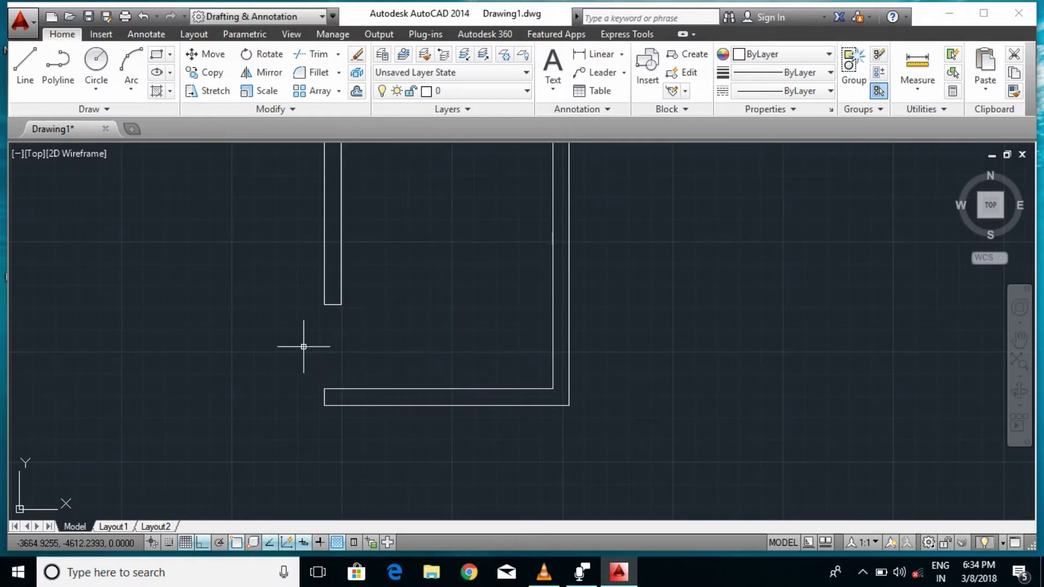
scroll(326, 370, down, 3)
Pan around the wall outline and redo the undone door-opening trim
middle_drag(483, 275, 443, 333)
middle_drag(474, 409, 429, 327)
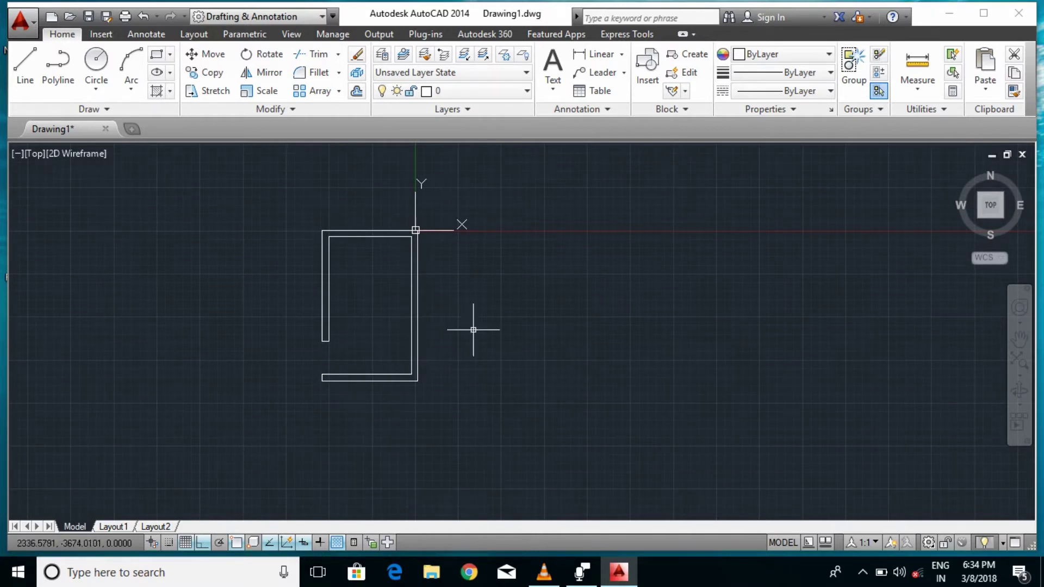
scroll(338, 391, up, 2)
middle_drag(323, 412, 366, 461)
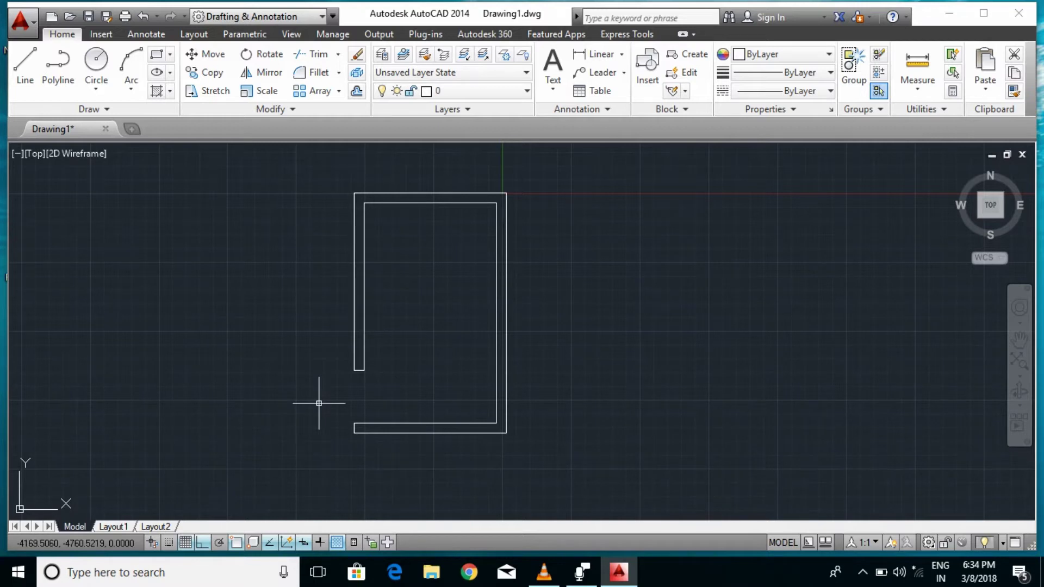
middle_drag(362, 461, 319, 403)
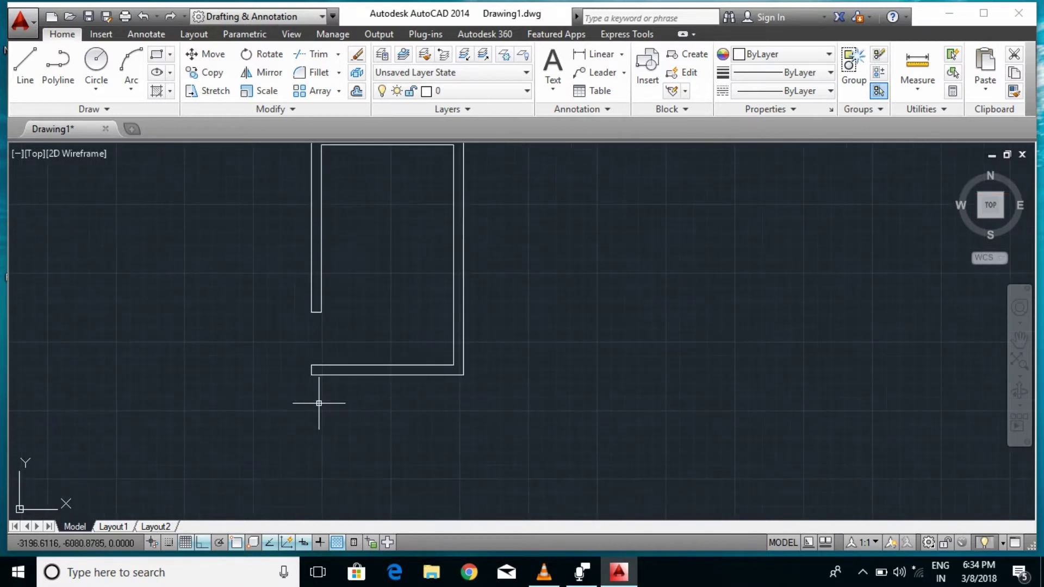
scroll(319, 403, down, 2)
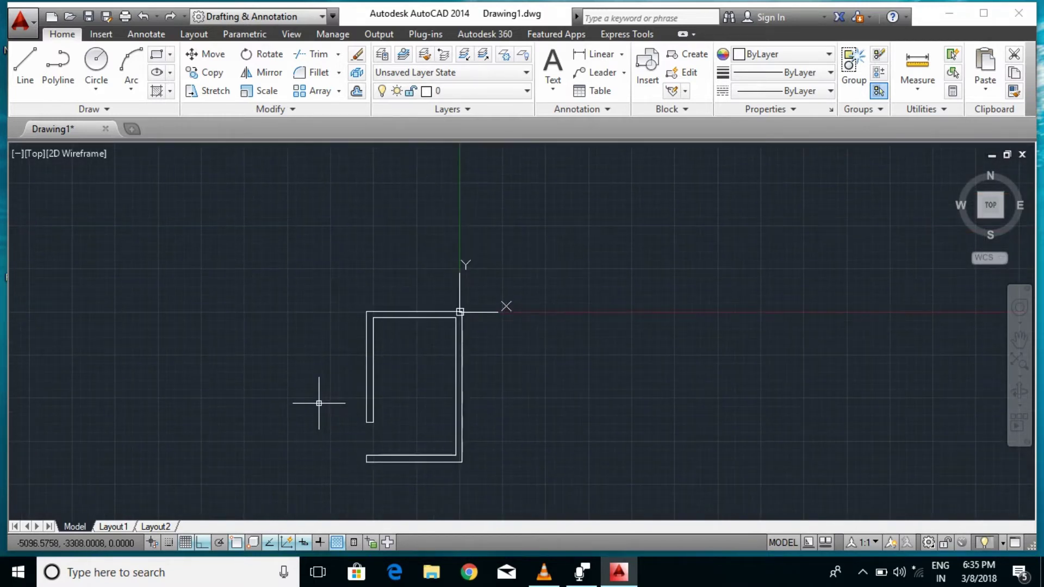
scroll(319, 404, up, 3)
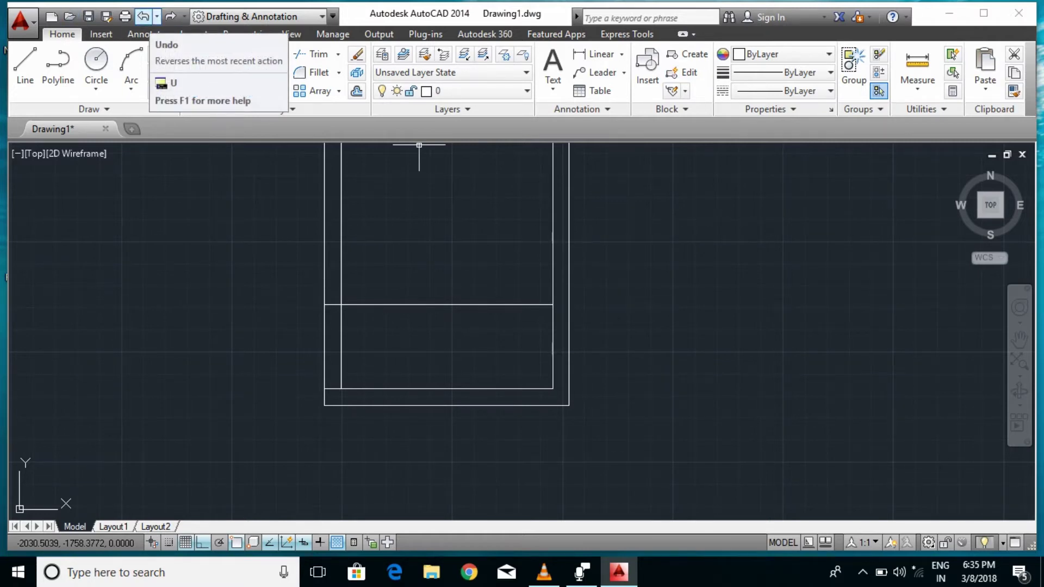
click(170, 17)
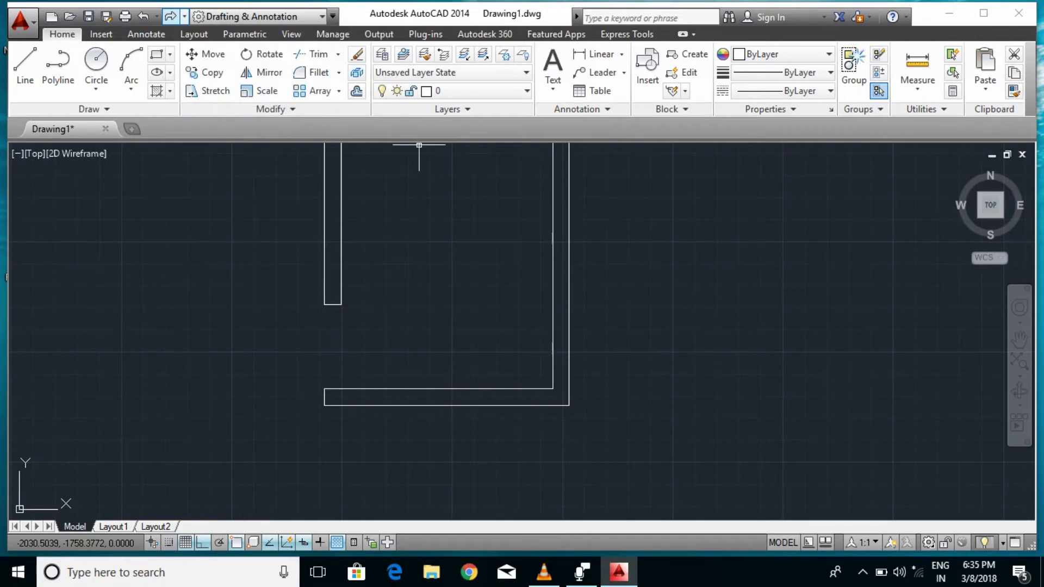
Bring the whole wall outline into view and start a new LINE
scroll(587, 384, down, 2)
middle_drag(491, 292, 467, 353)
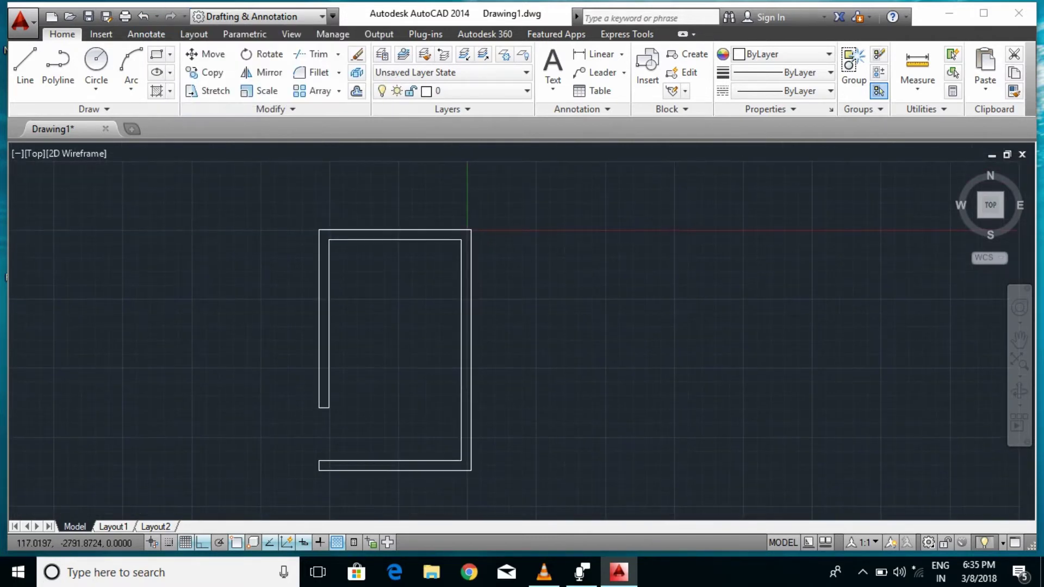
scroll(392, 329, up, 2)
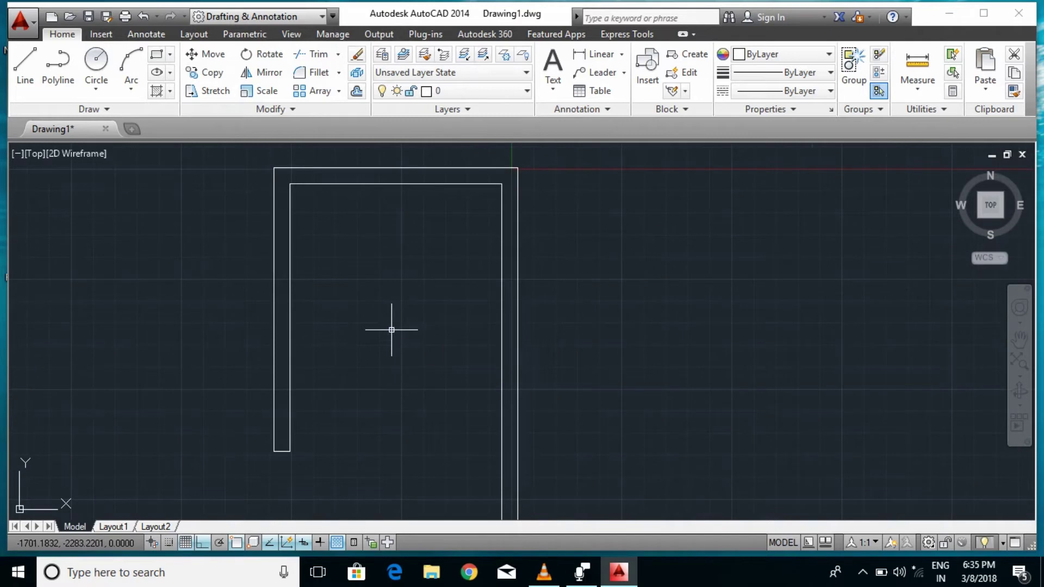
text(l)
key(Return)
Open Osnap Settings from the snap menu to view Endpoint, Center, Intersection and Extension modes
scroll(504, 367, down, 2)
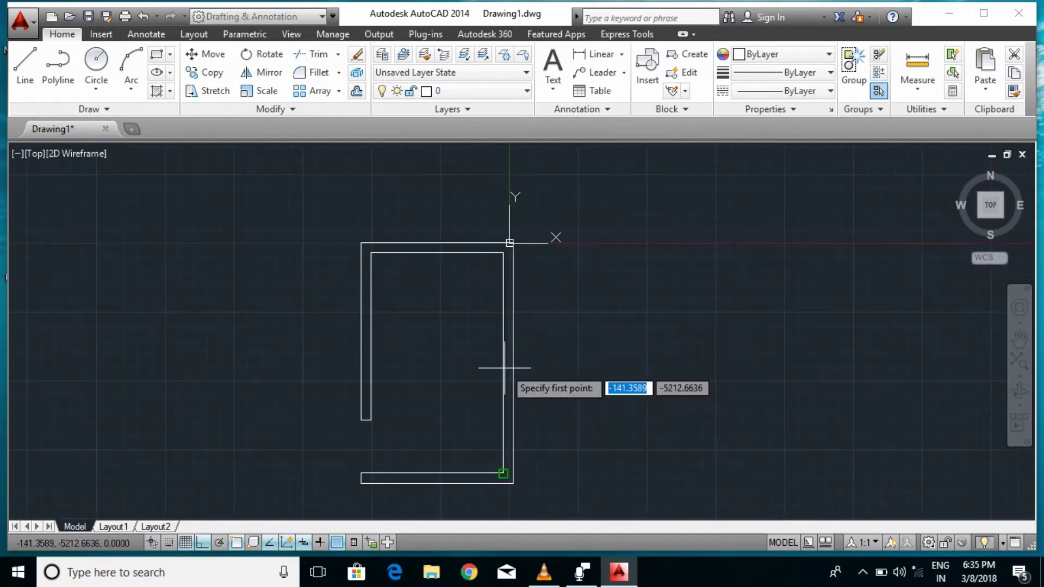
shift+right_click(504, 368)
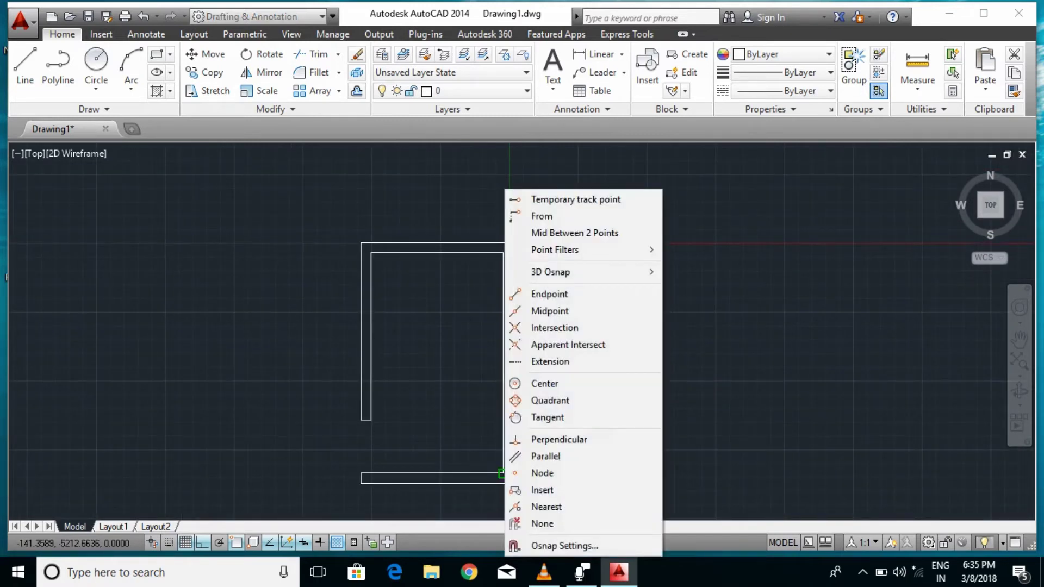
click(564, 546)
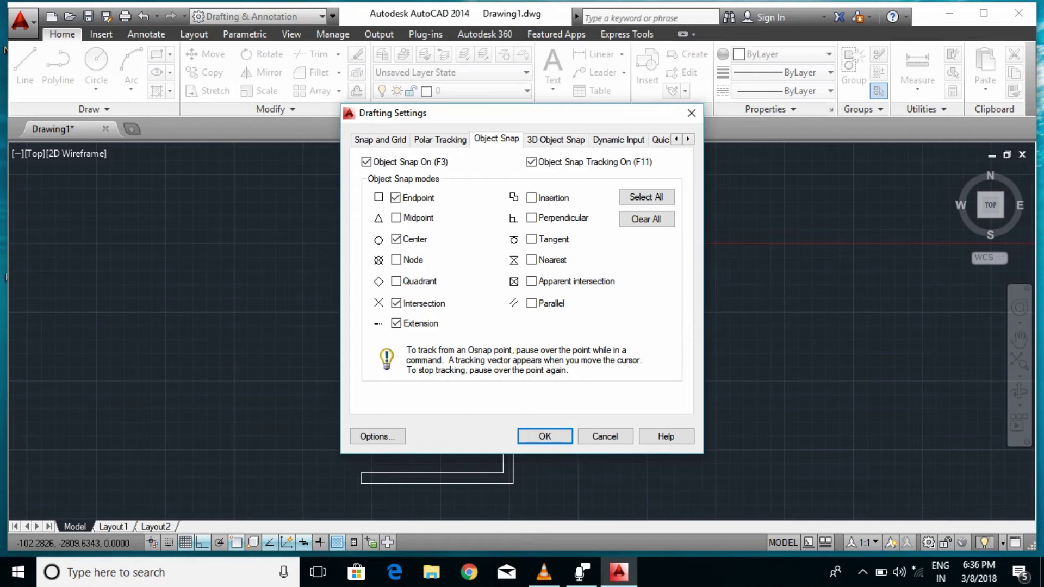
Tick the Midpoint, Node, Quadrant and Perpendicular object snaps in Drafting Settings
click(396, 217)
click(396, 260)
click(396, 281)
click(531, 217)
Apply the snaps and start a short line on the right wall's outer line, zooming in
click(545, 436)
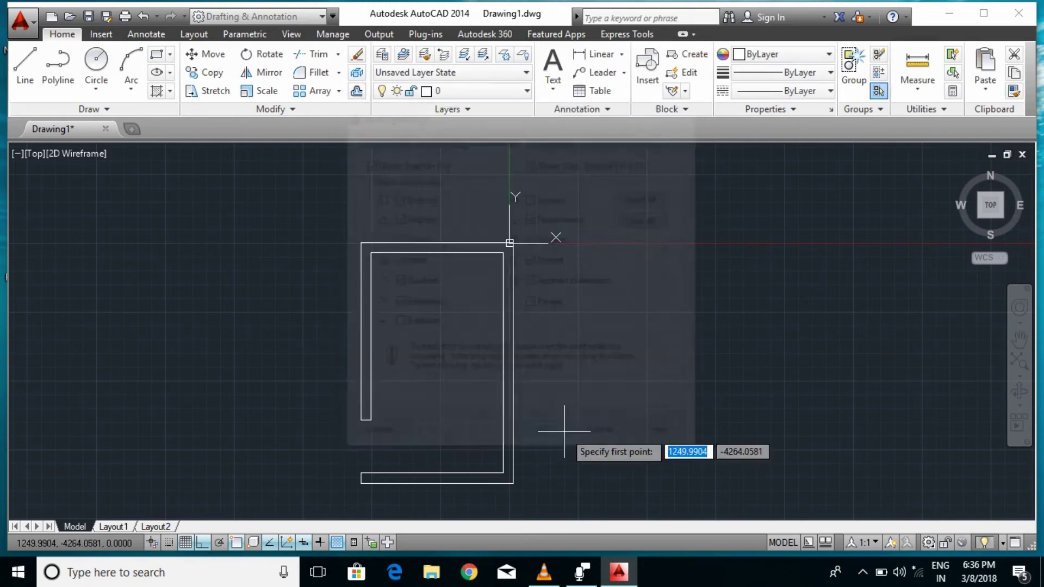
key(BackSpace)
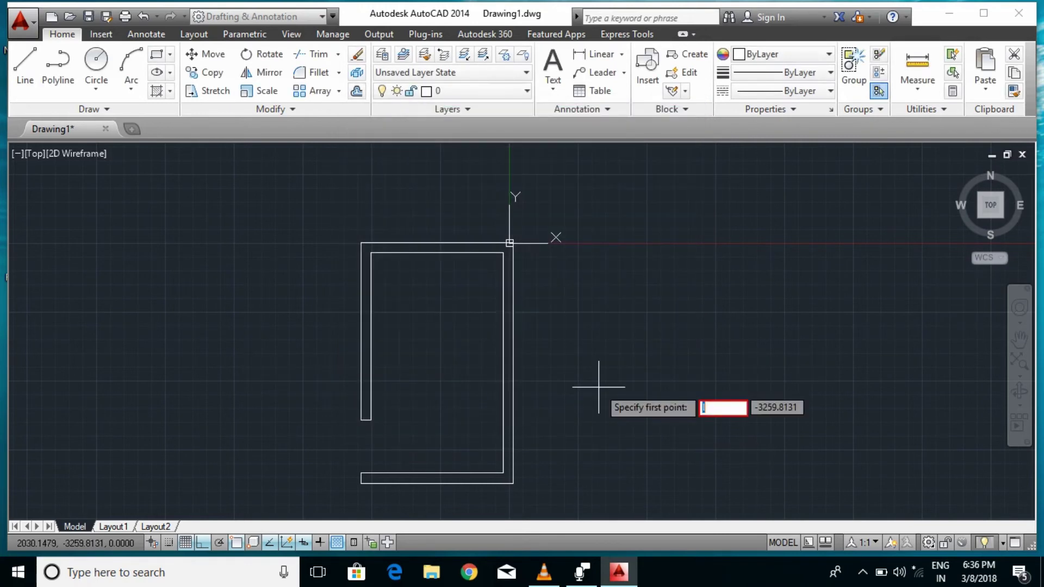
key(Return)
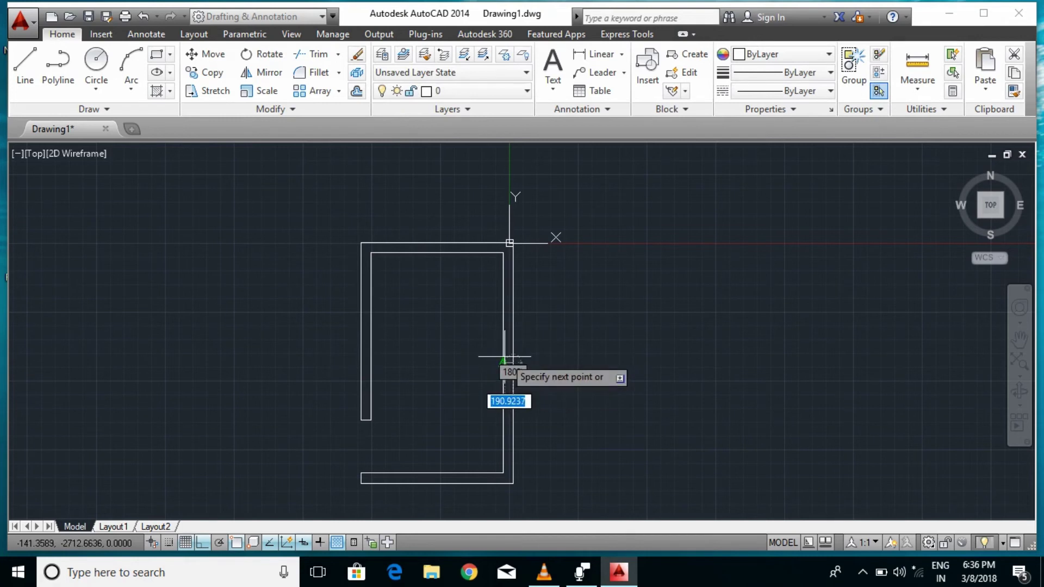
key(Escape)
key(Return)
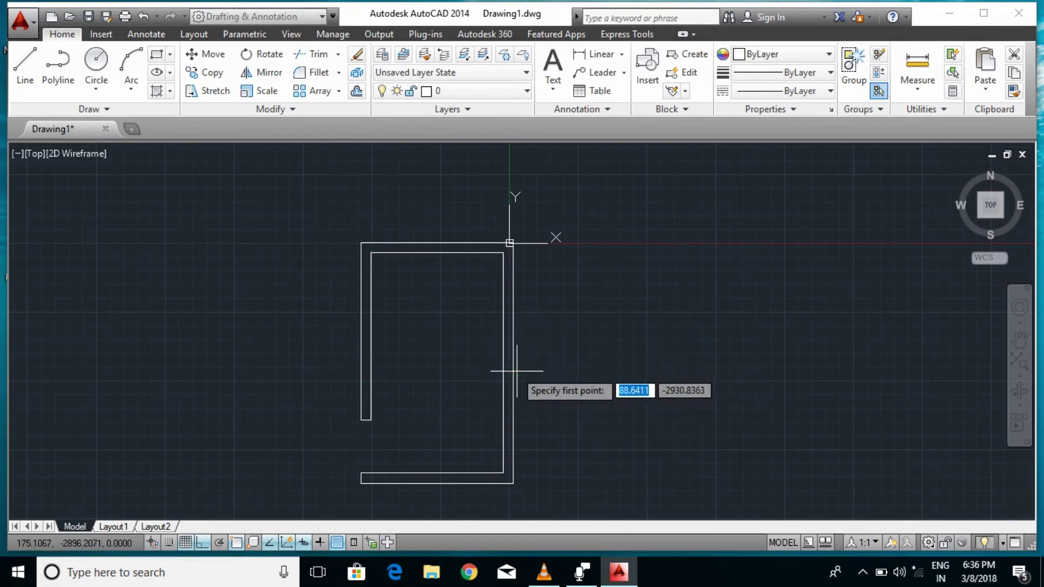
click(513, 362)
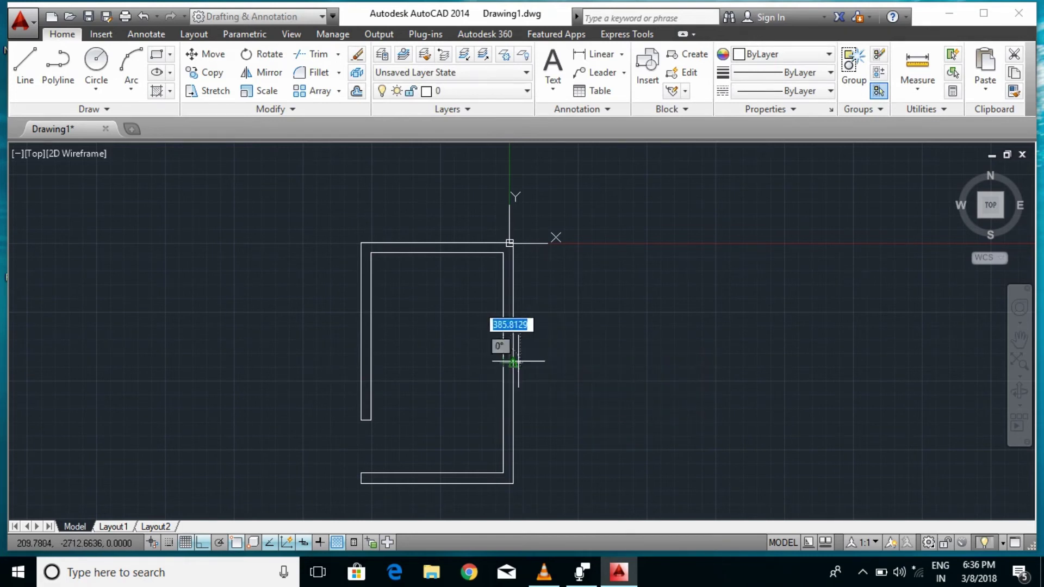
scroll(443, 378, up, 2)
scroll(443, 377, up, 2)
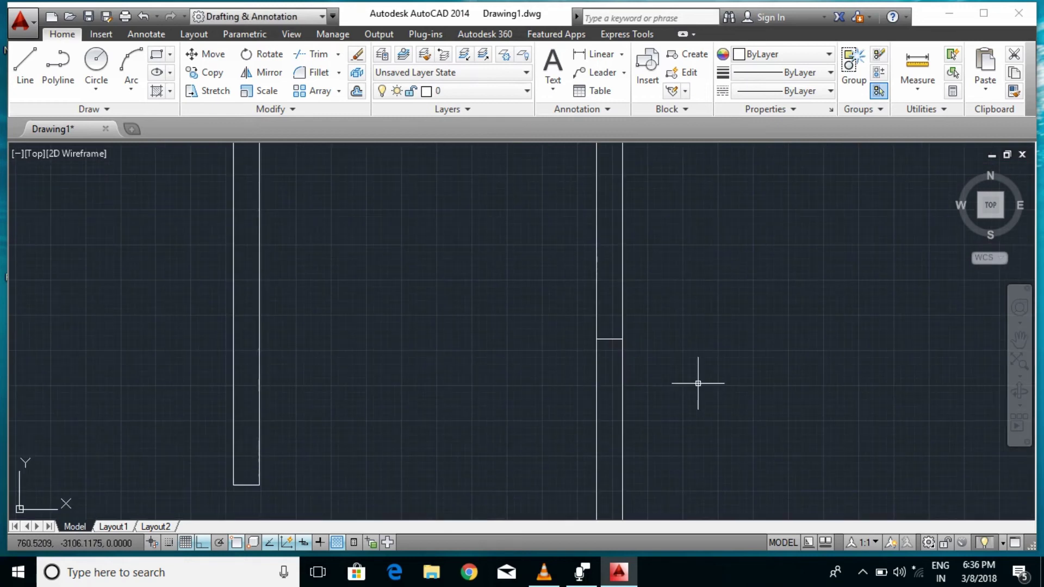
Offset the short line 300 both above and below it across the right wall
text(o)
key(Return)
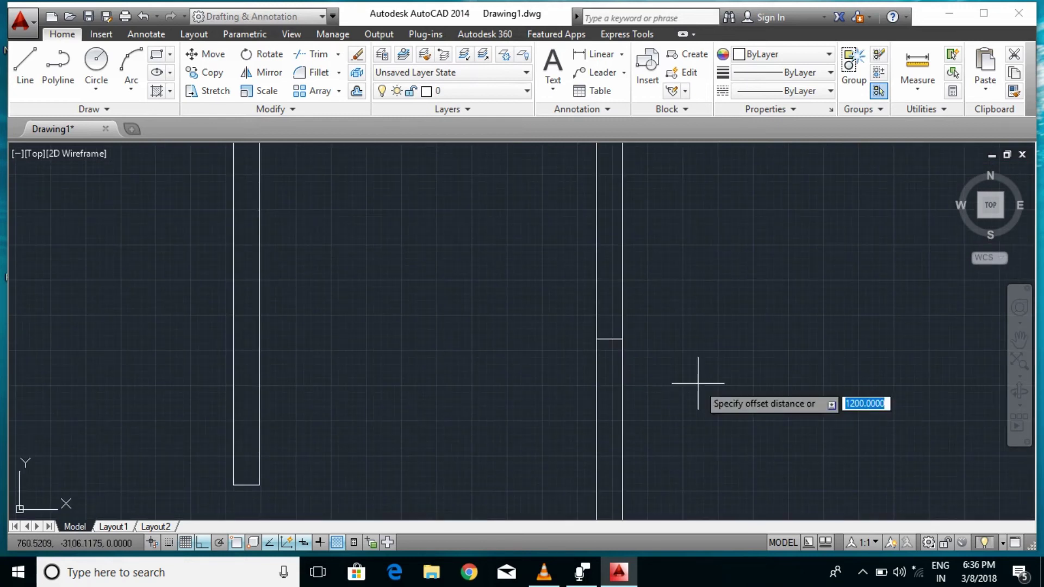
scroll(658, 356, down, 5)
scroll(656, 358, up, 3)
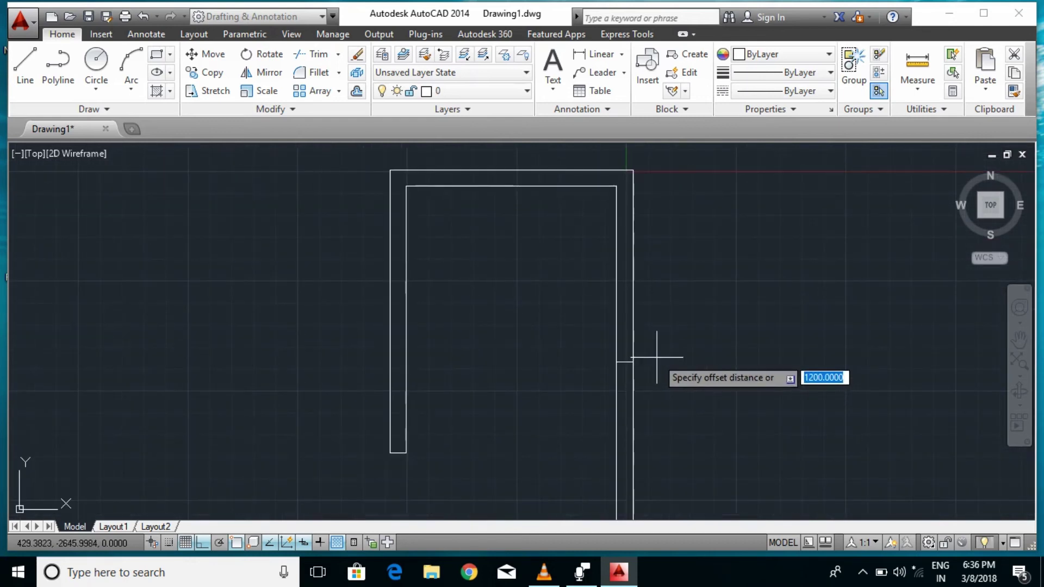
text(300)
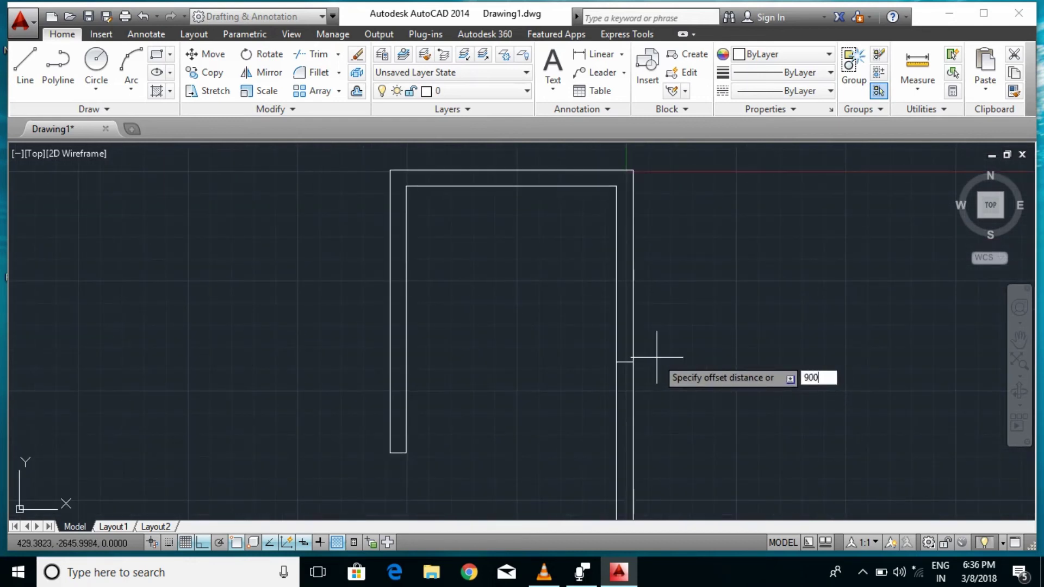
key(Return)
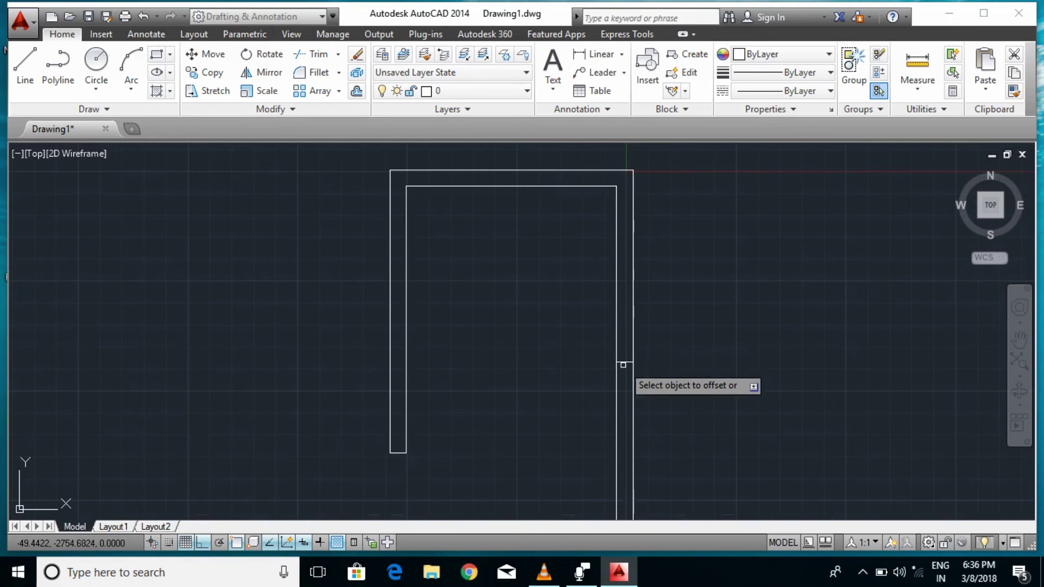
click(625, 362)
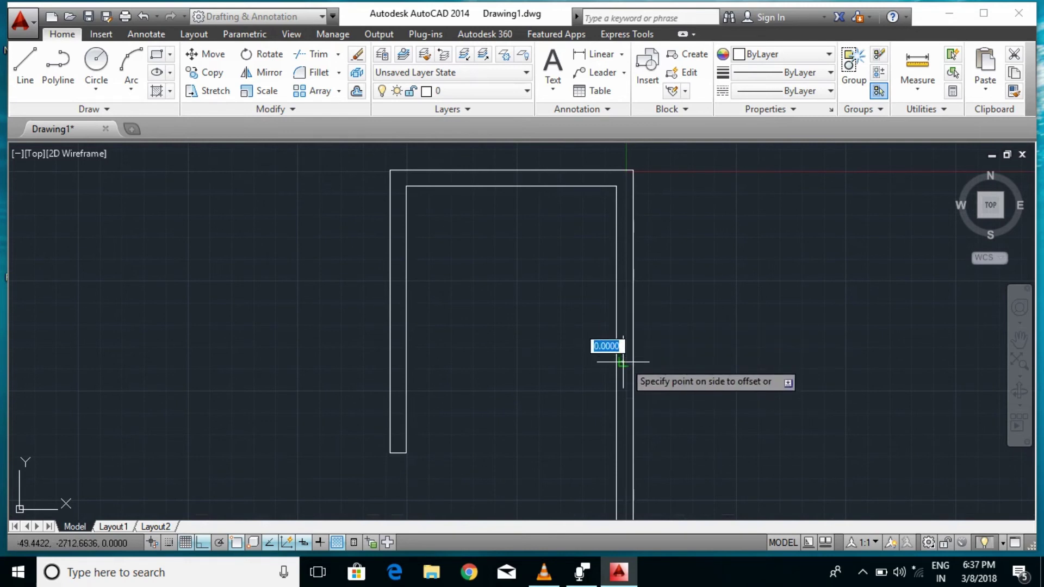
click(623, 305)
click(624, 362)
click(618, 402)
scroll(618, 404, up, 2)
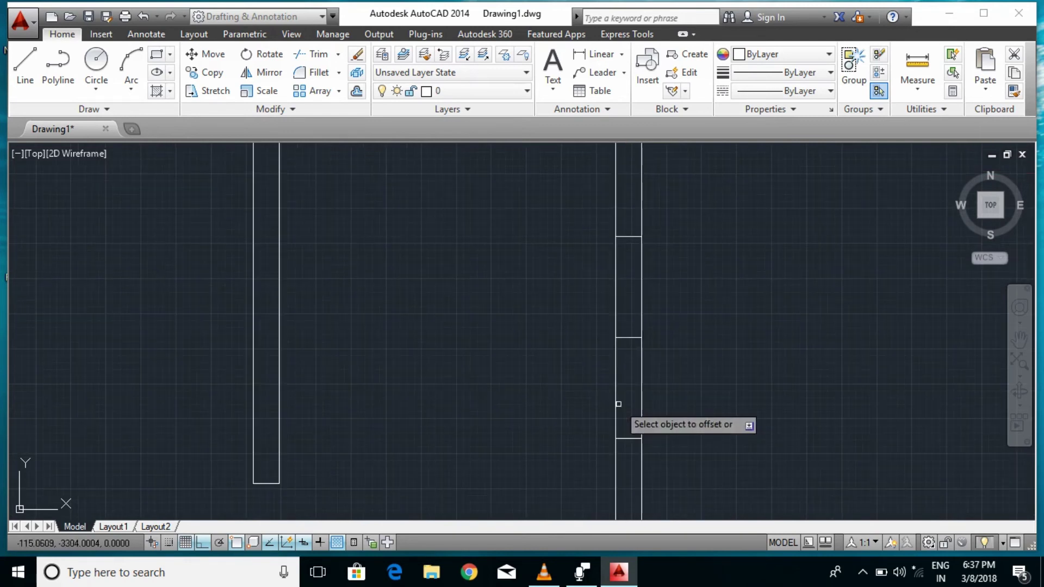
Erase the middle short line and trim the right wall lines between the outer two
text(e)
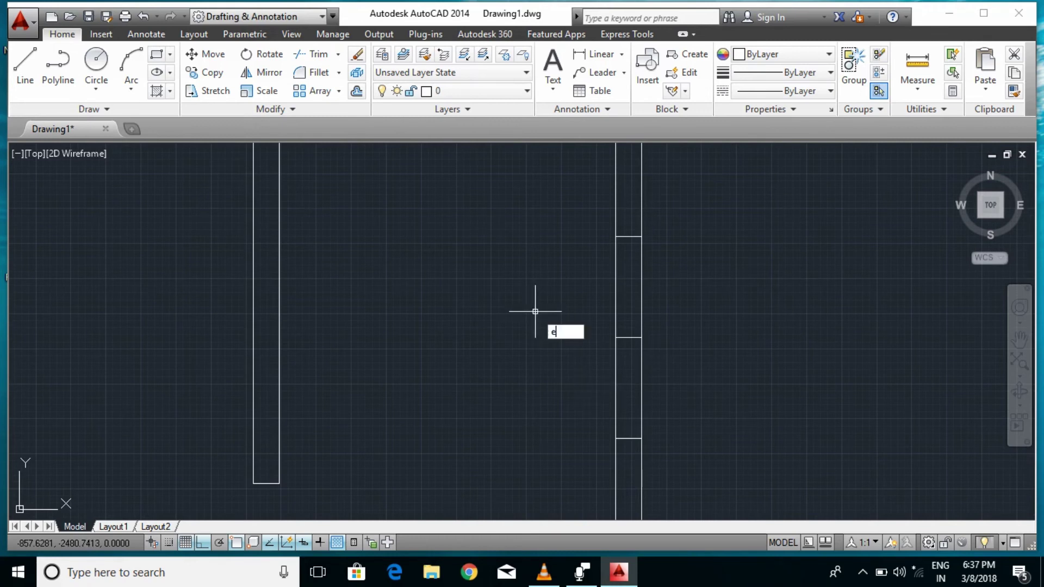
key(Return)
click(497, 251)
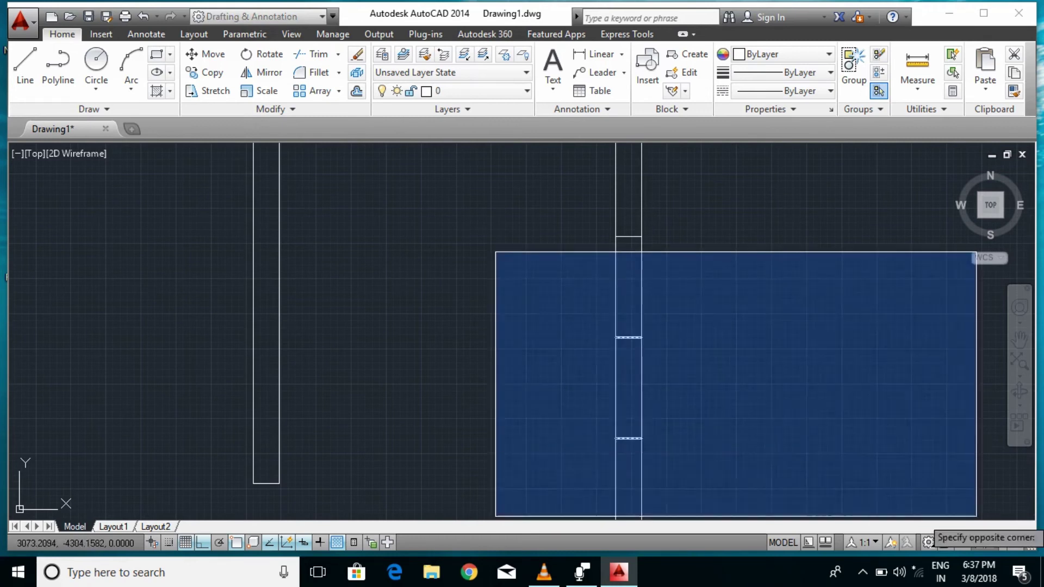
click(866, 368)
key(Return)
text(t)
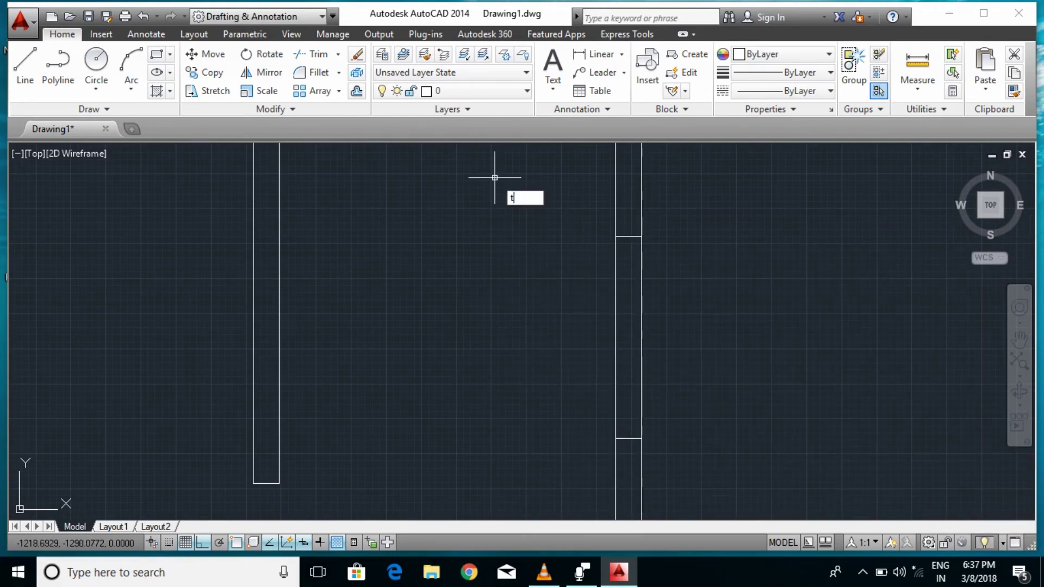
text(r)
key(Return)
click(672, 381)
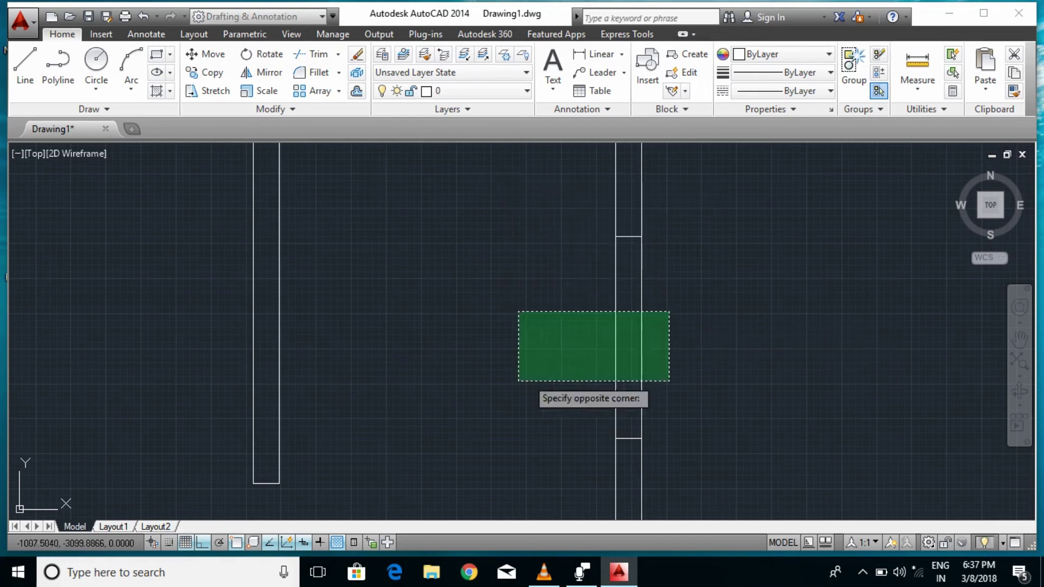
click(518, 311)
key(Return)
Draw a vertical line closing the opening's left side and begin the right-side one
text(l)
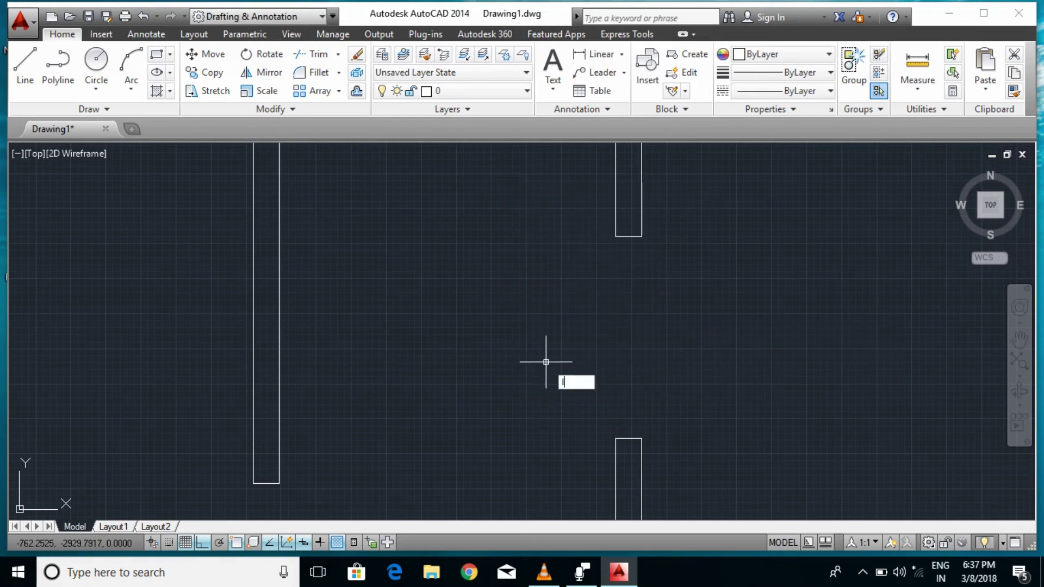
key(Return)
click(615, 439)
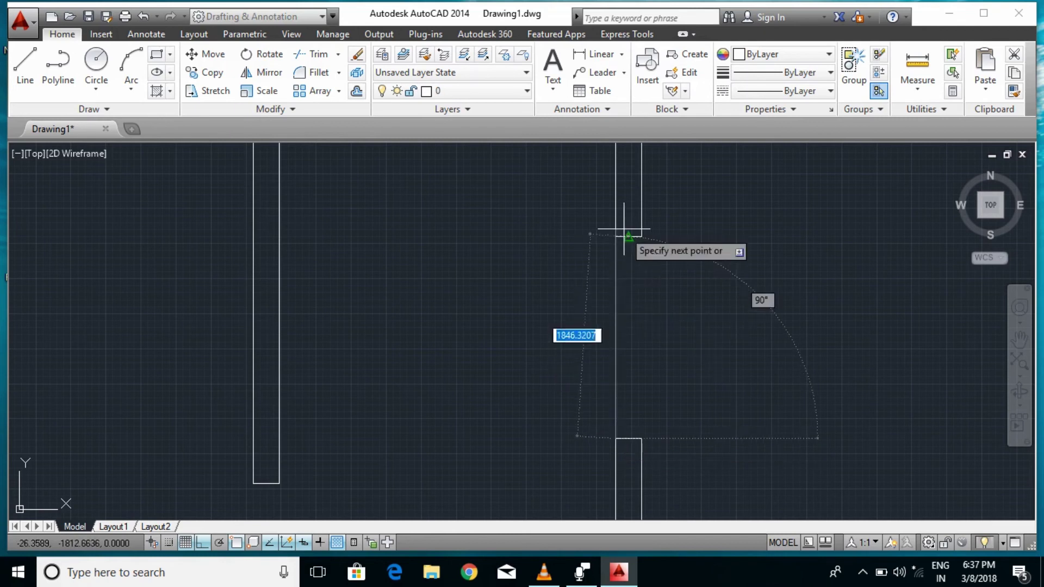
click(616, 237)
key(Return)
key(Return)
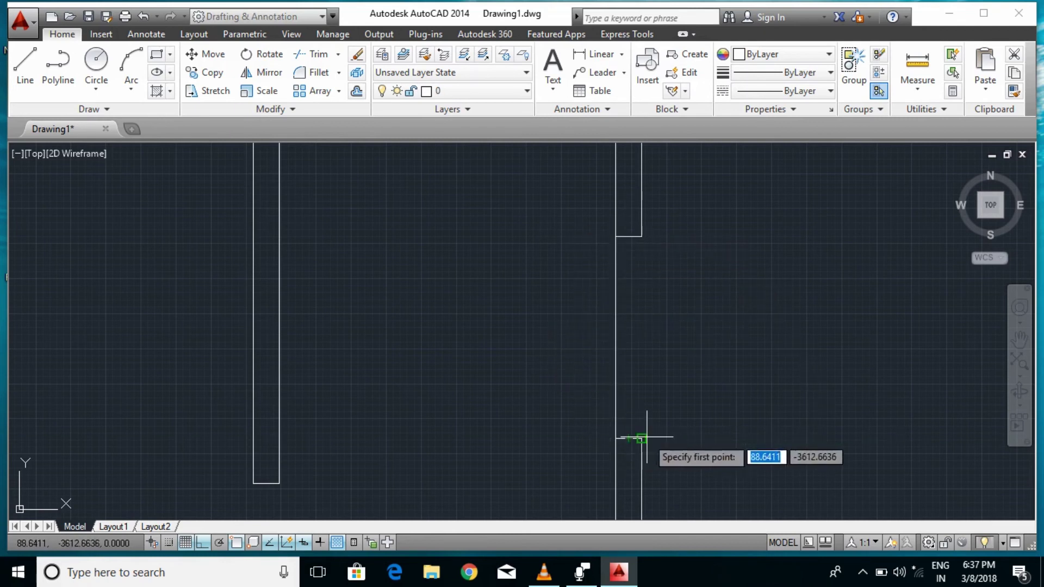
click(642, 438)
Finish the right closing line and copy the left opening line slightly to the right
click(642, 236)
key(Return)
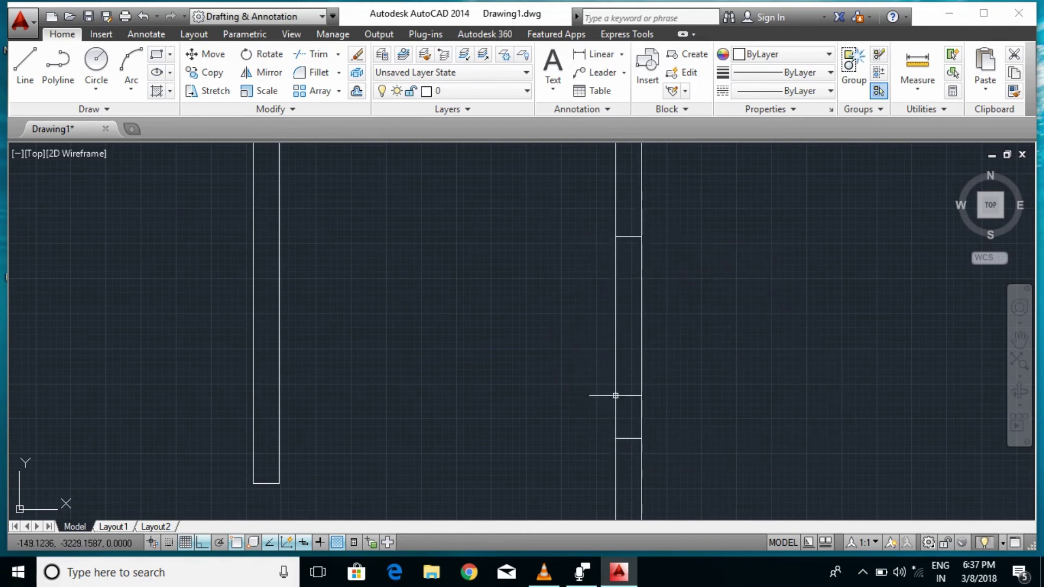
scroll(612, 392, up, 4)
text(c)
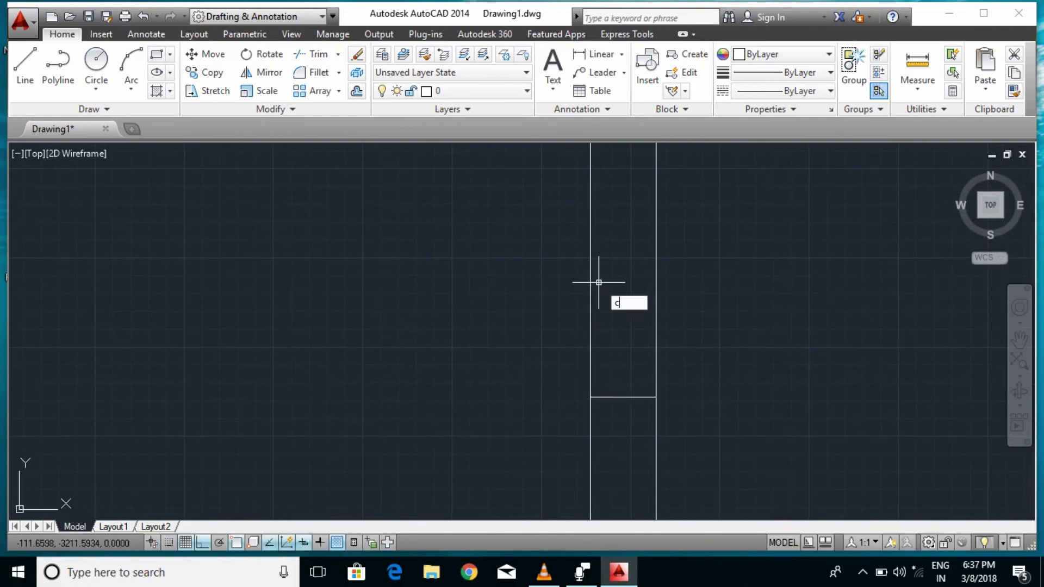
text(o)
key(Return)
click(590, 285)
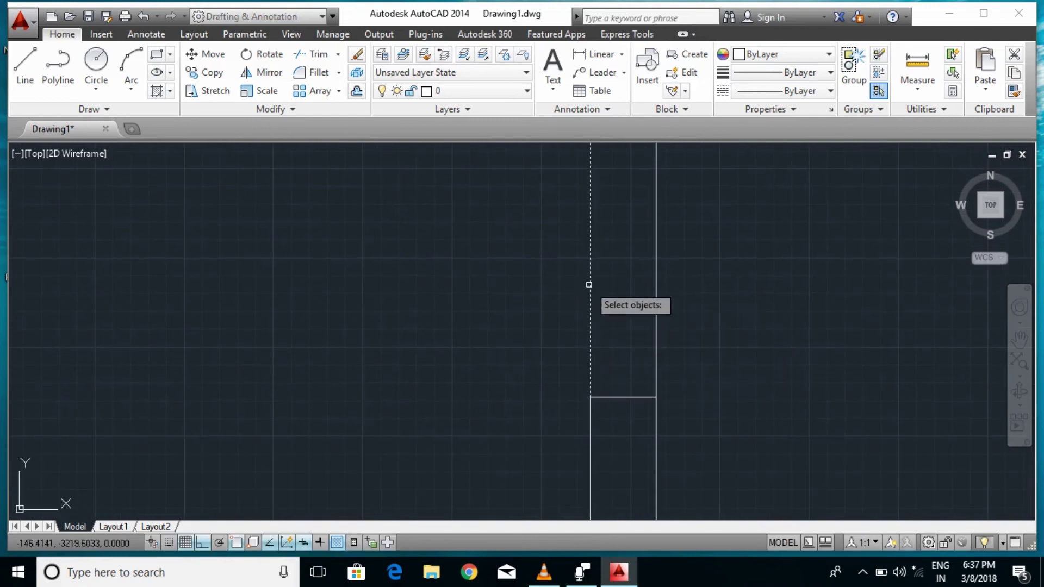
key(Return)
click(722, 321)
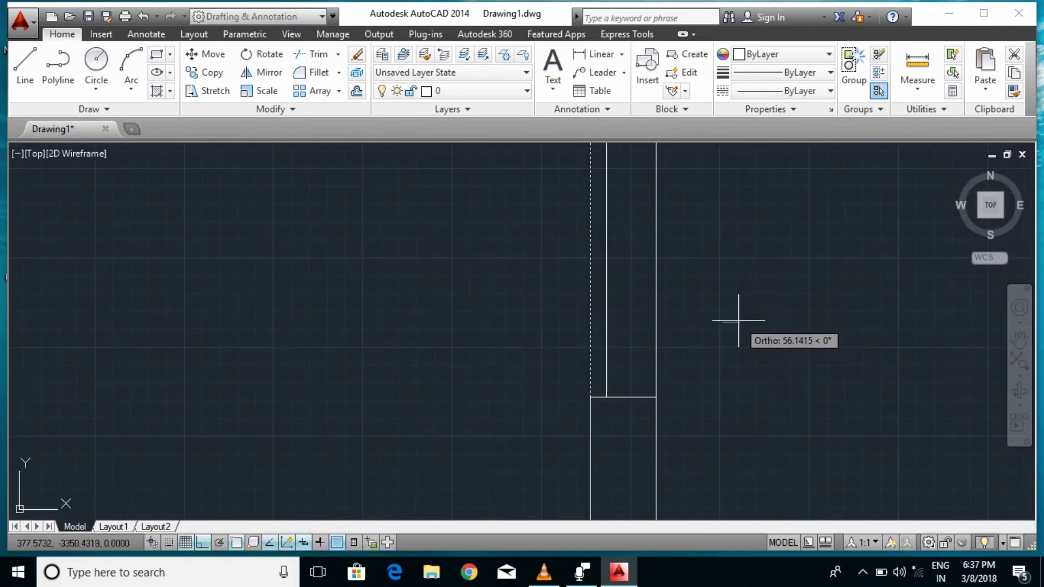
click(745, 317)
key(Return)
Copy the right opening line slightly left, then zoom out and pan the plan
key(Return)
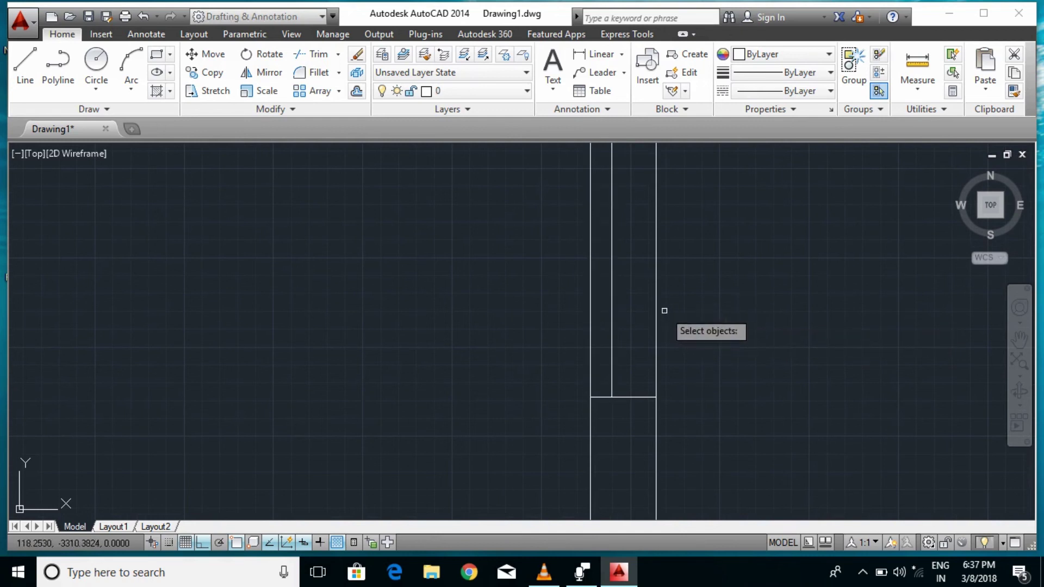
click(657, 305)
key(Return)
click(778, 305)
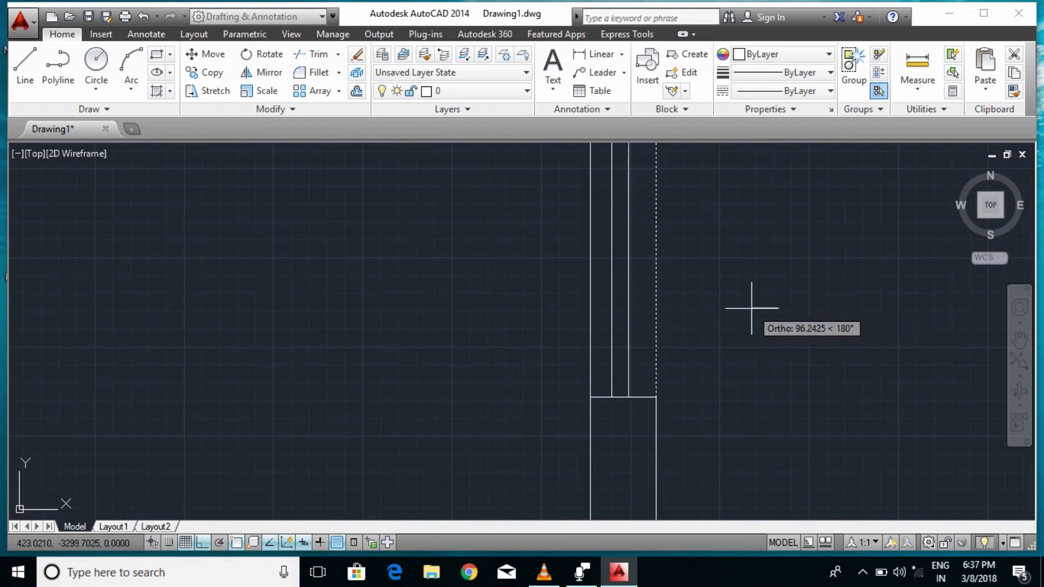
click(751, 305)
key(Return)
scroll(617, 412, down, 2)
scroll(869, 410, down, 2)
mouse_move(869, 410)
middle_down()
mouse_move(659, 409)
mouse_move(697, 441)
middle_up()
scroll(471, 300, down, 2)
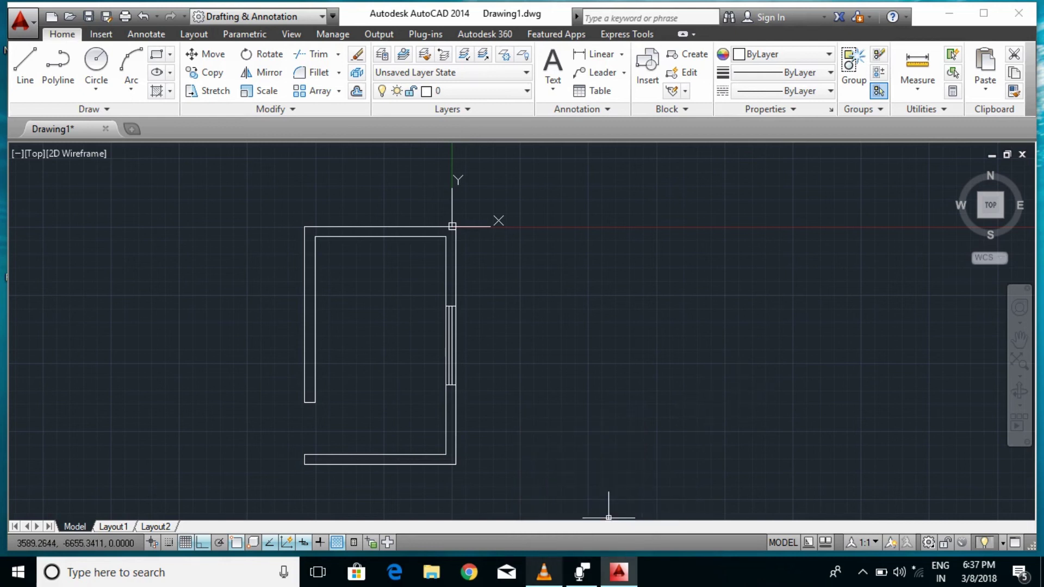
mouse_move(543, 572)
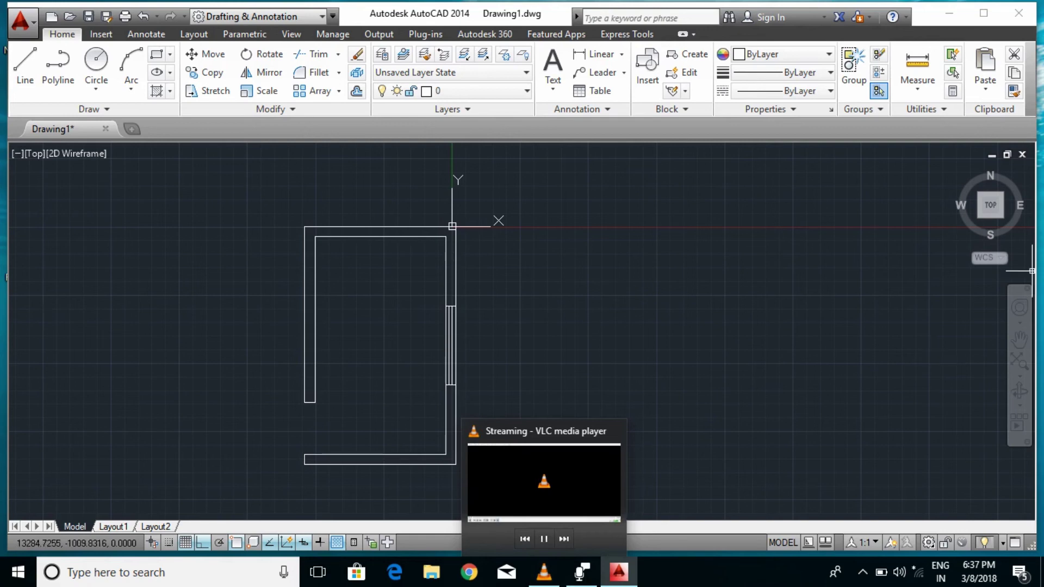
Minimize the AutoCAD window and restore VLC from the taskbar
click(949, 13)
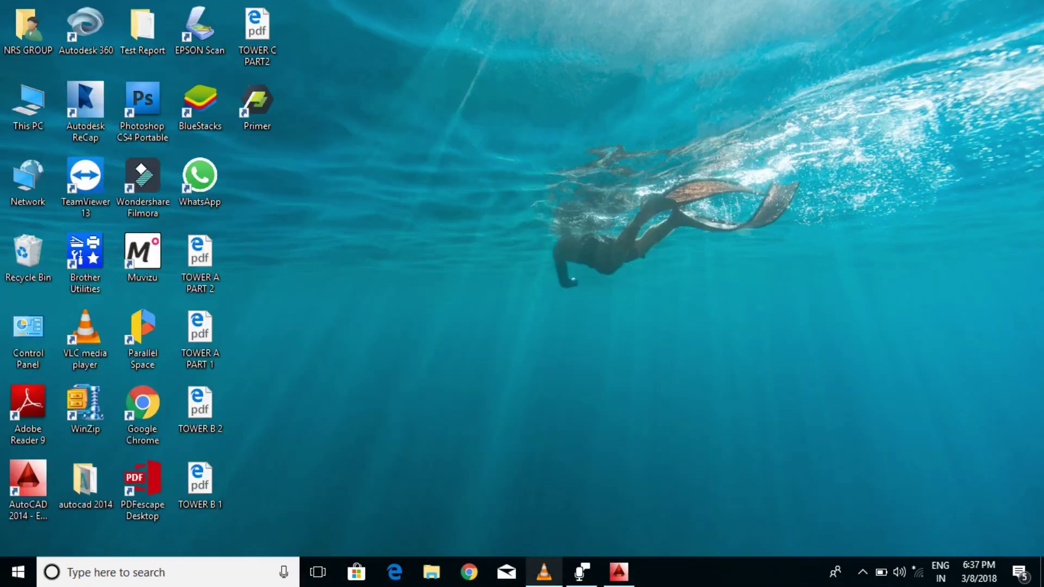
click(544, 572)
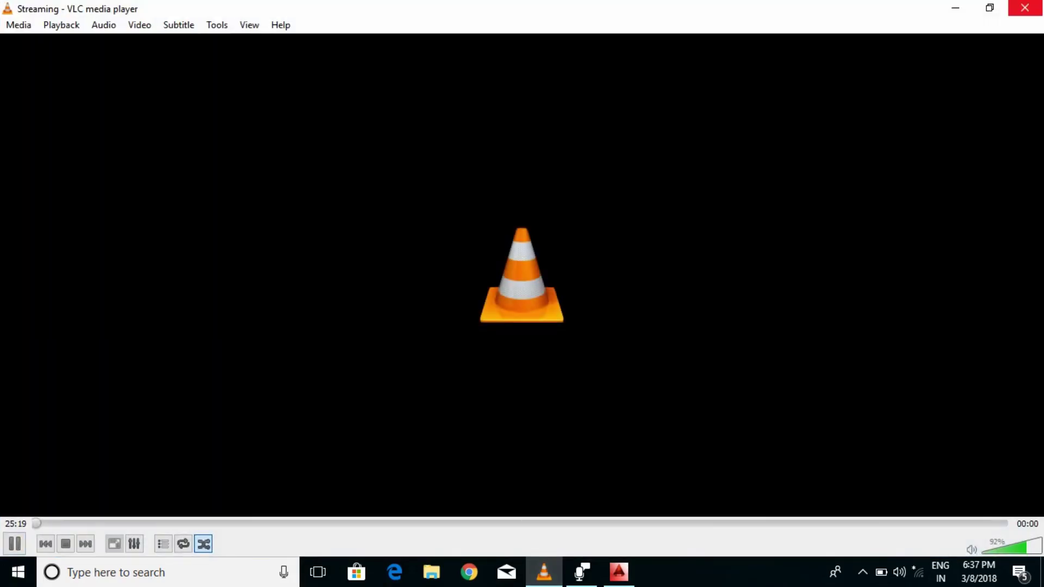